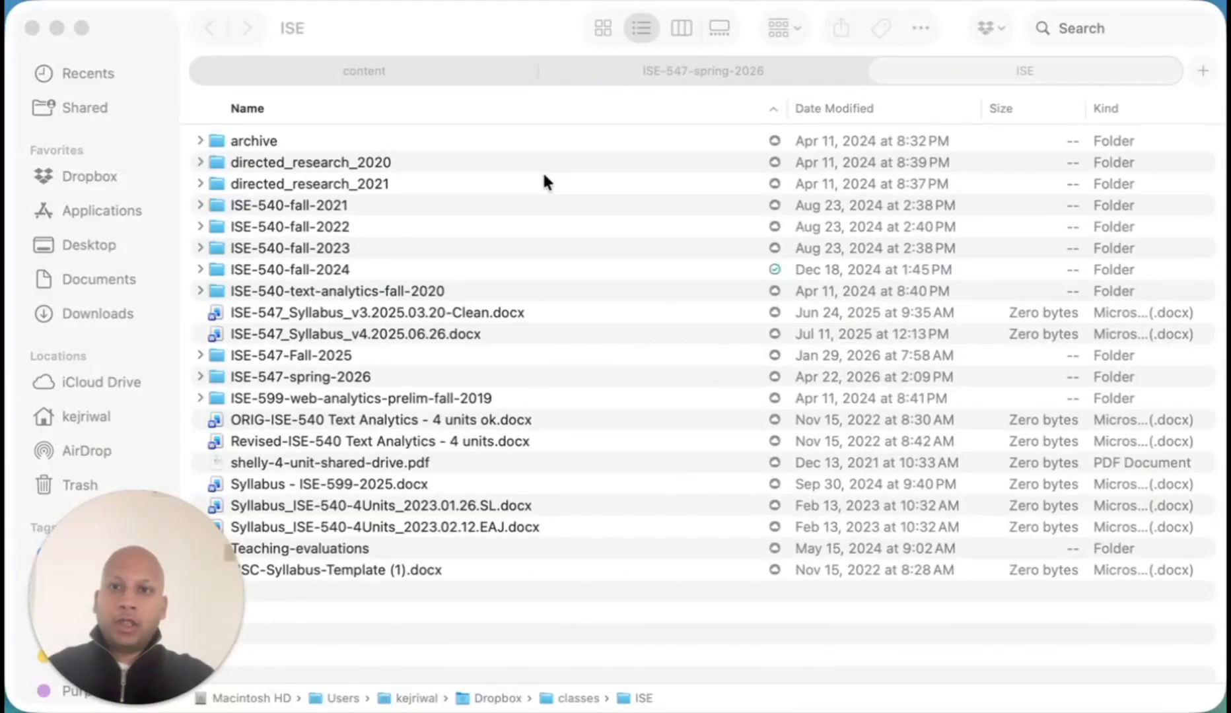
Step: Open the book proposal document from the kendall-hunt-ISE547 folder and dismiss the Visual Basic run-time error
left_click(469, 77)
left_click(206, 28)
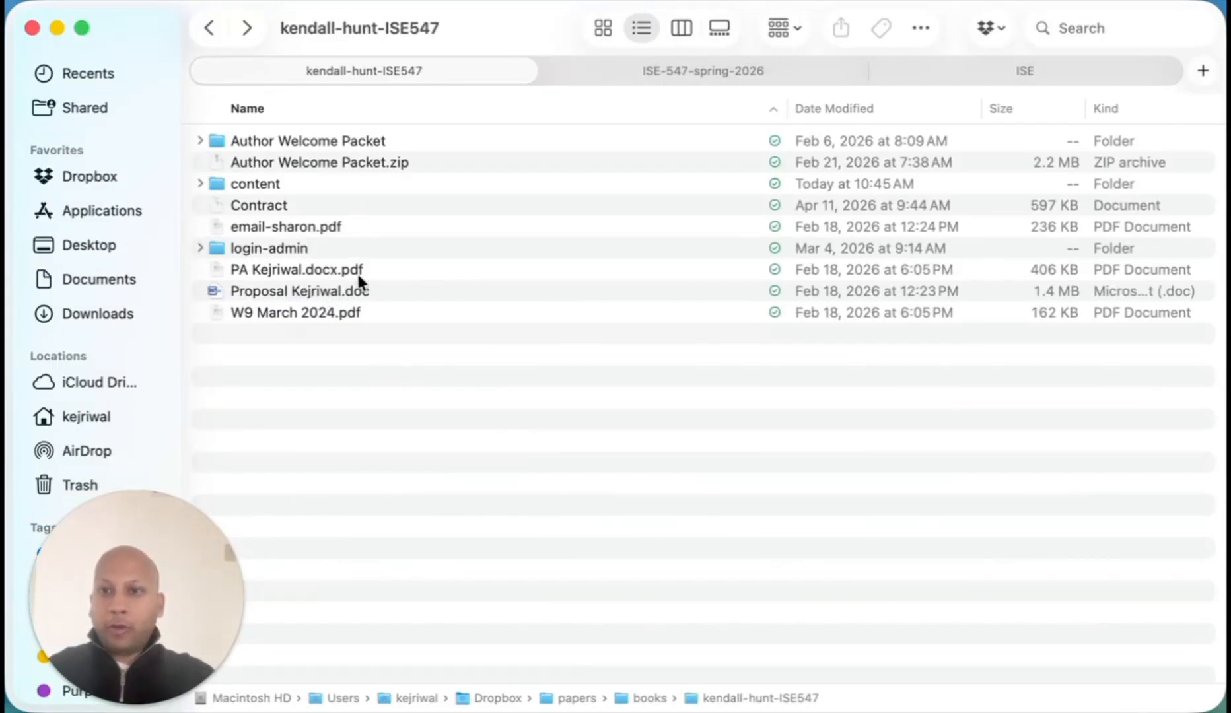
double_click(370, 292)
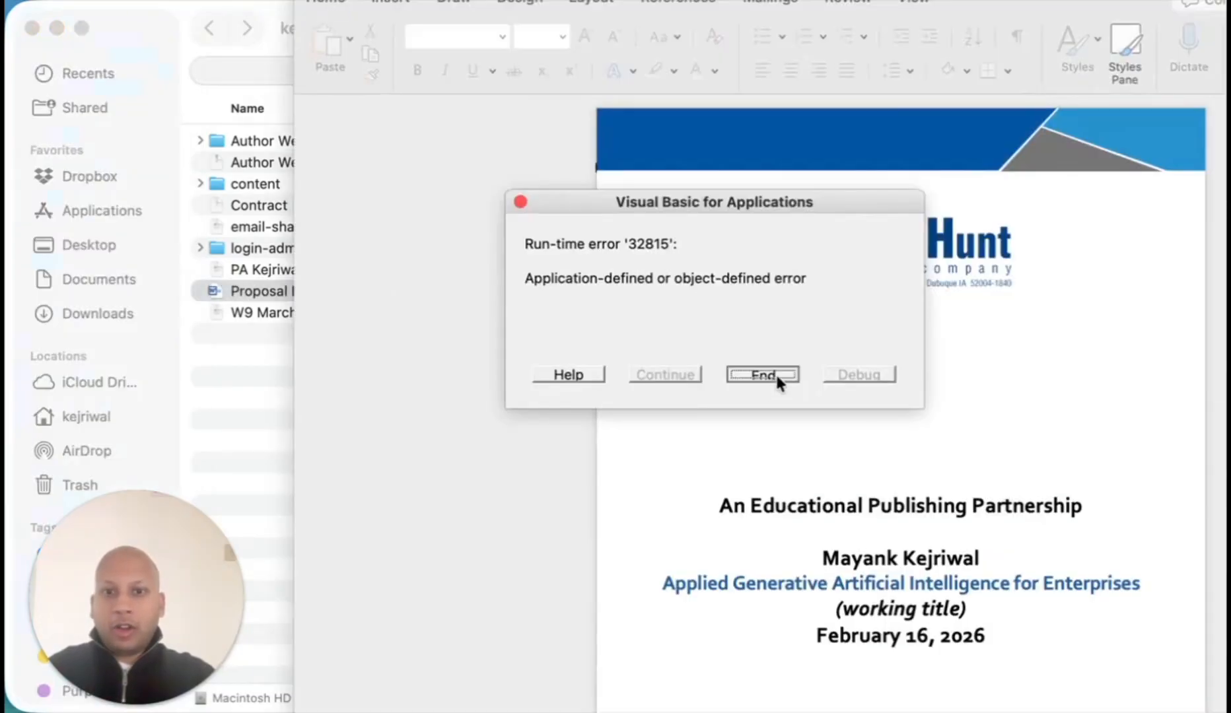
left_click(775, 374)
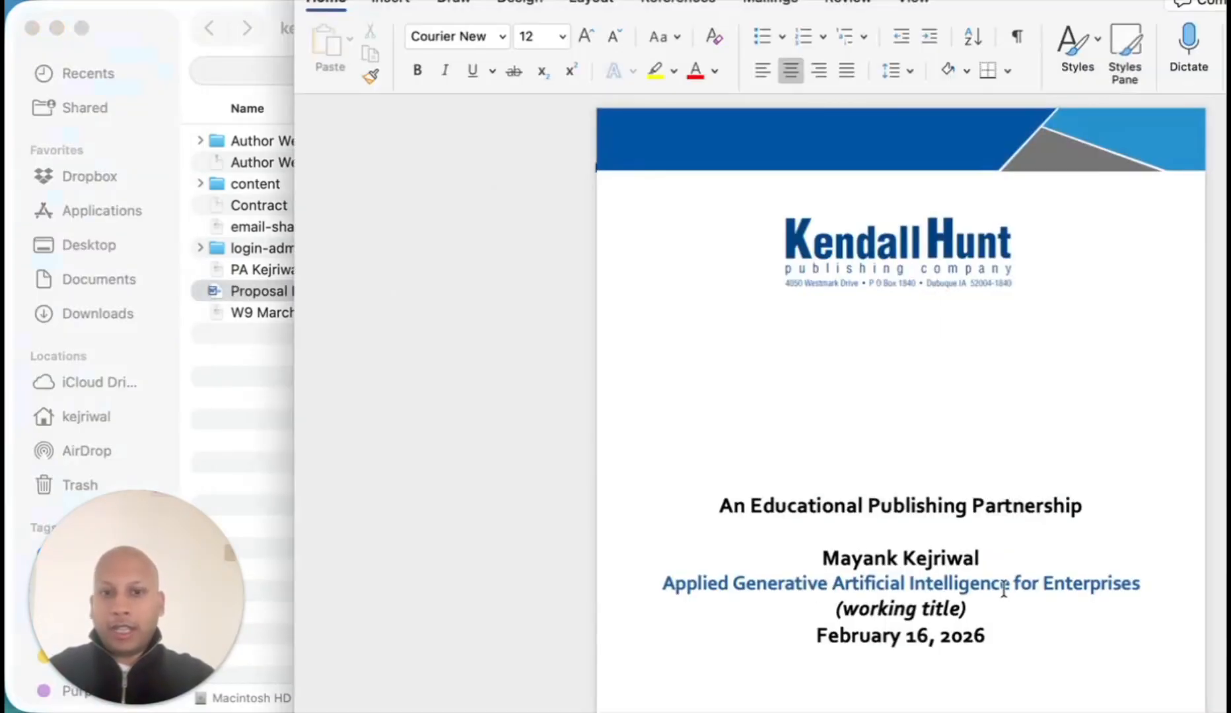
Step: Switch back to Finder, look through the ISE-547-spring-2026 course folder, and return to the ISE folder
key("super+Tab")
left_click(912, 70)
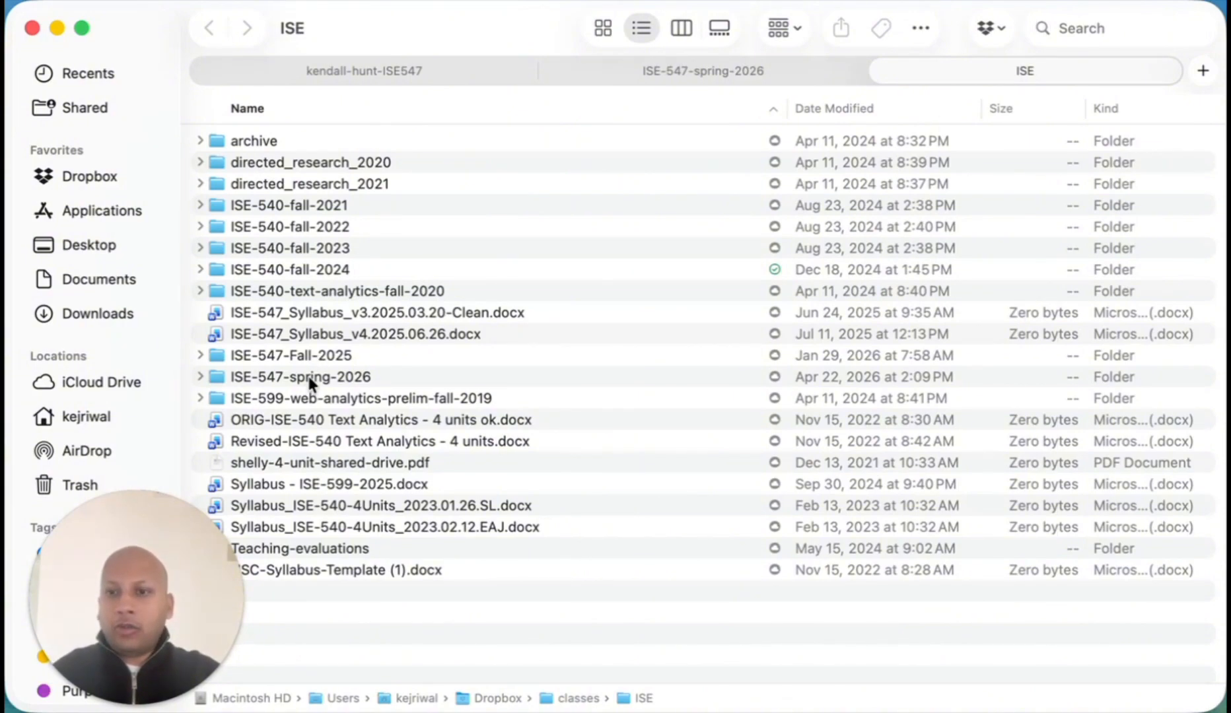
double_click(350, 376)
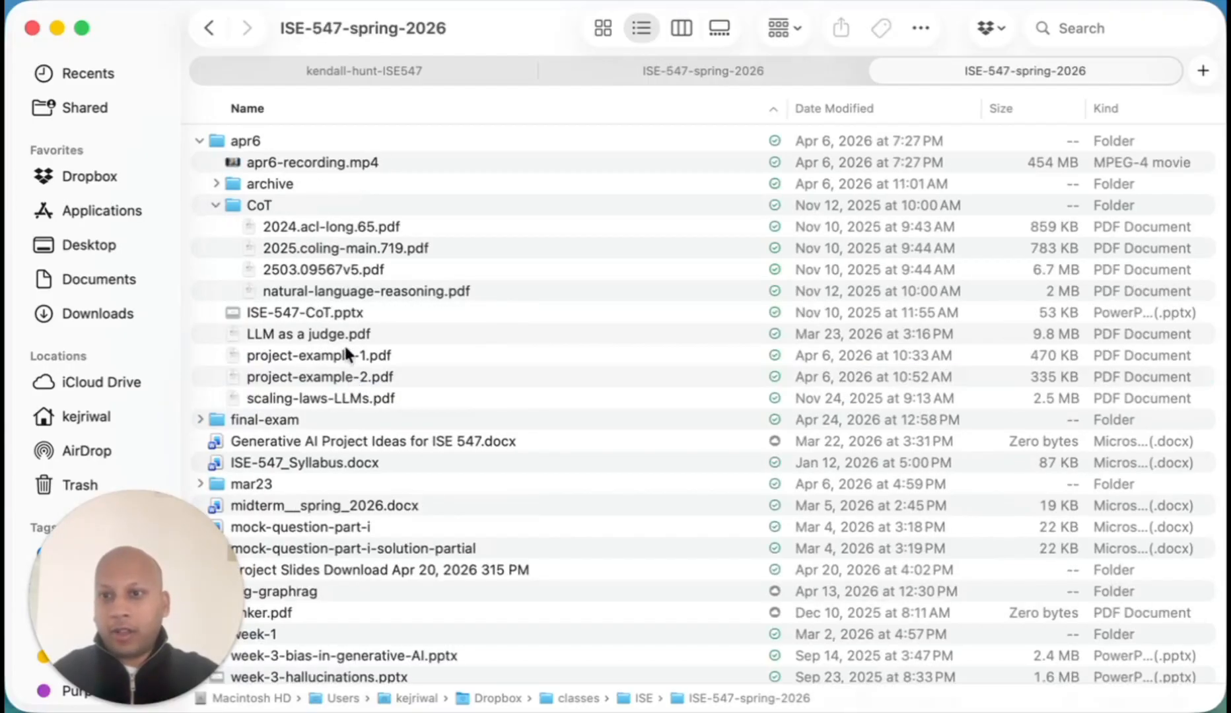
scroll(347, 353, "down", 2)
left_click_drag(203, 561, 99, 581)
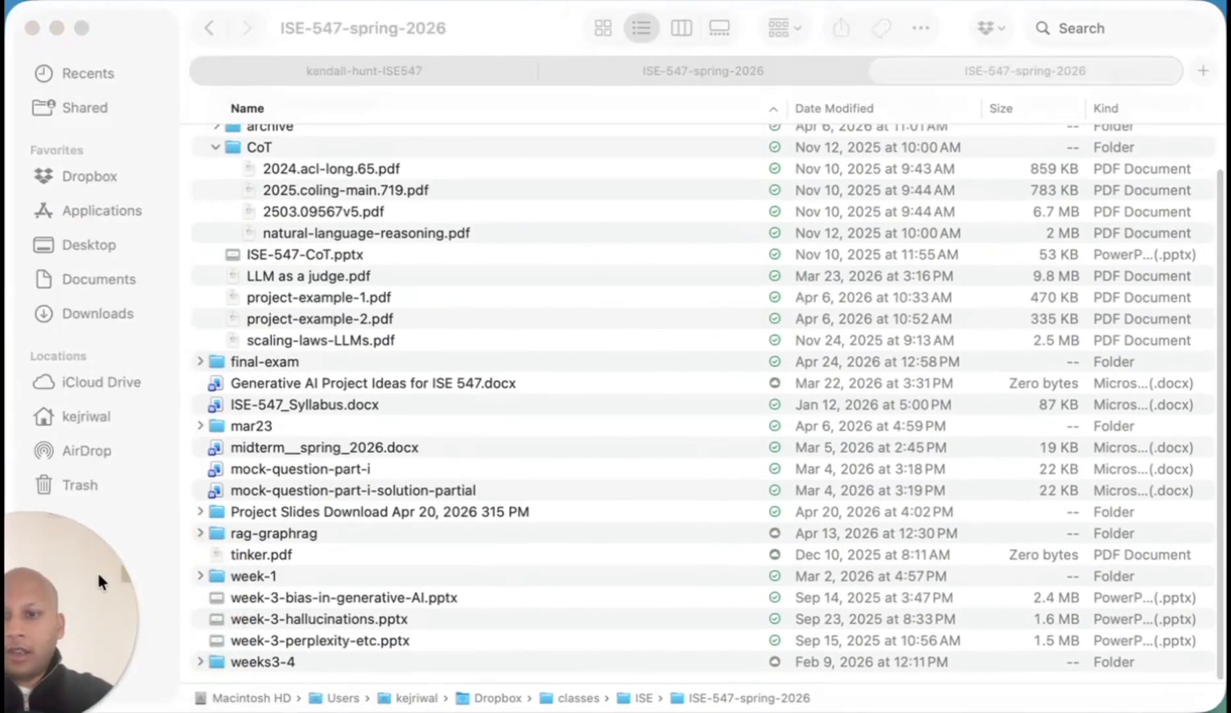
left_click(209, 28)
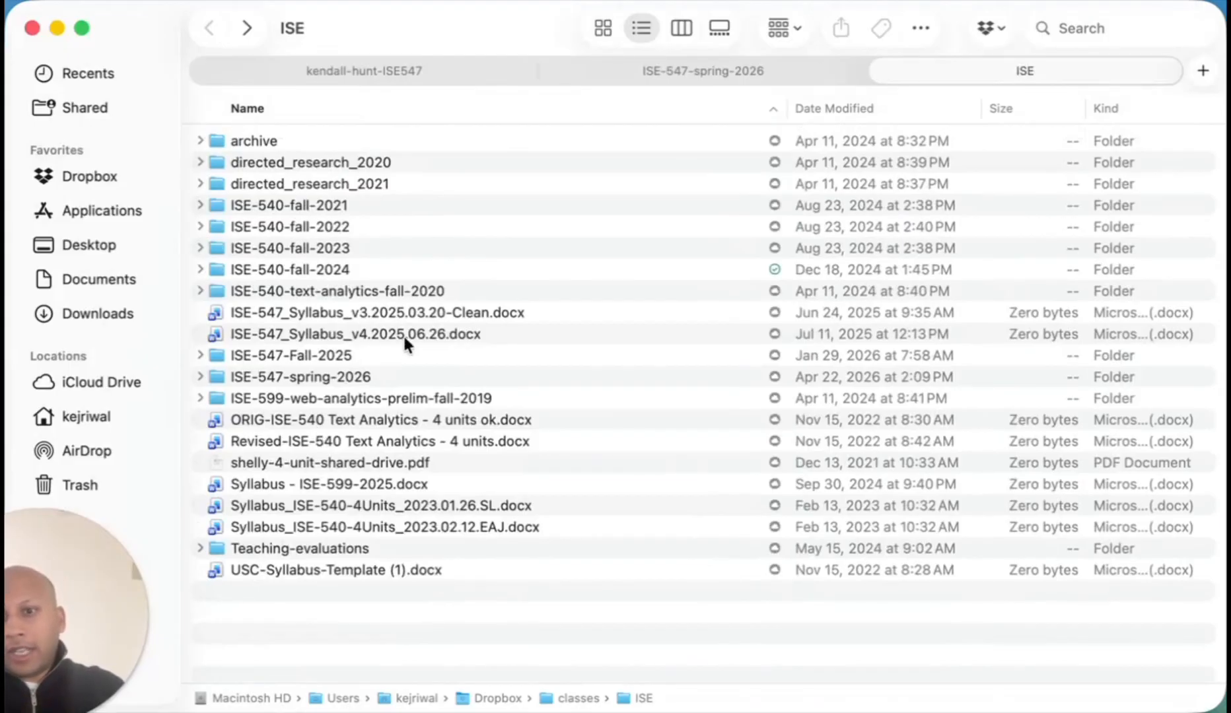
Step: Open ISE-547_Syllabus_v3.2025.03.20-Clean.docx from the ISE folder in Word and dismiss the Visual Basic run-time error
left_click(515, 328)
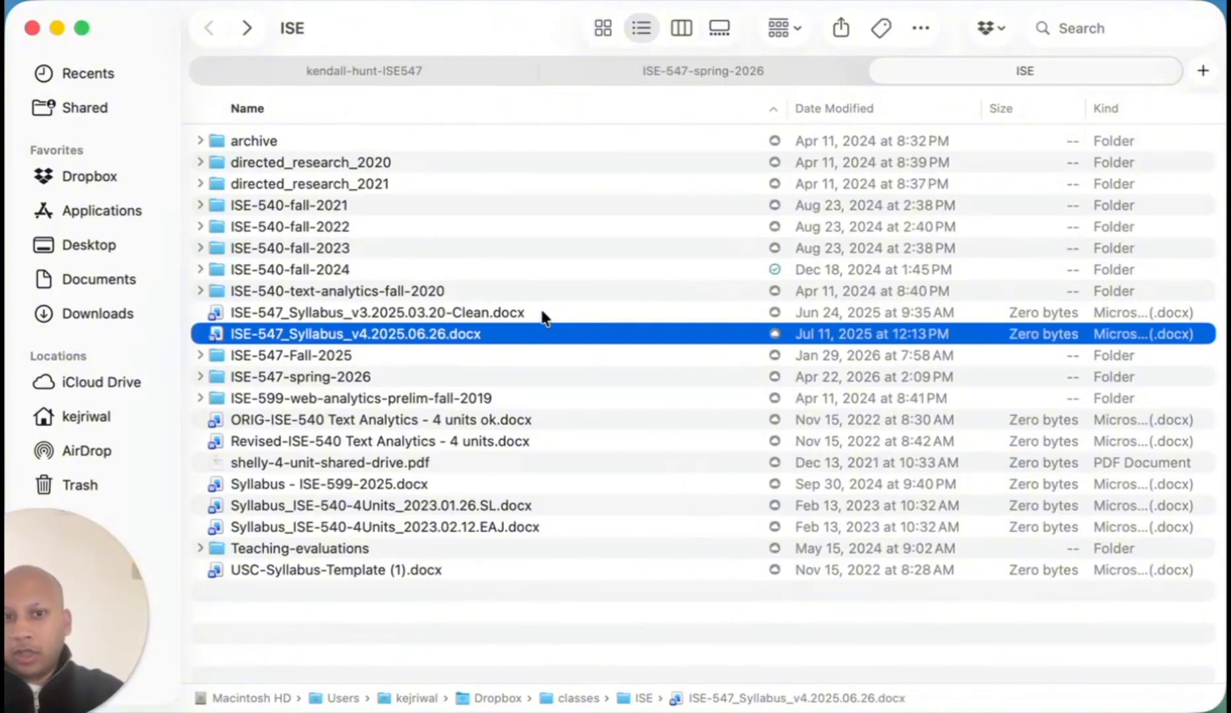
double_click(541, 315)
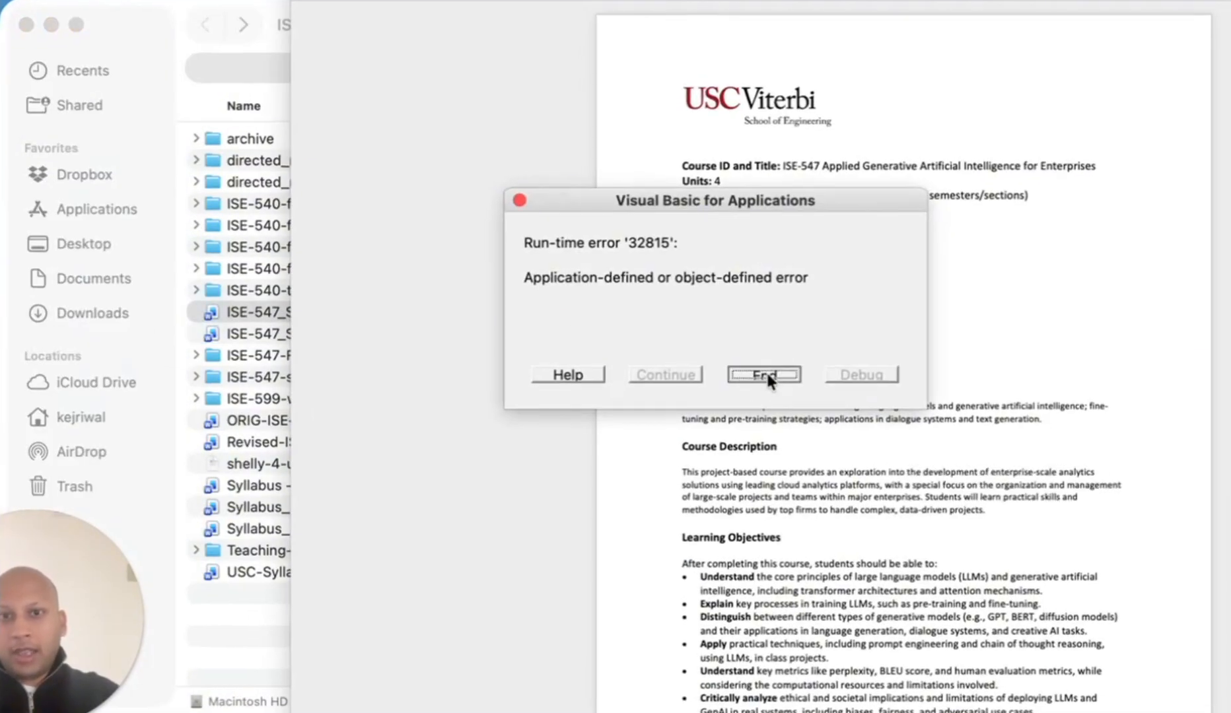
left_click(765, 374)
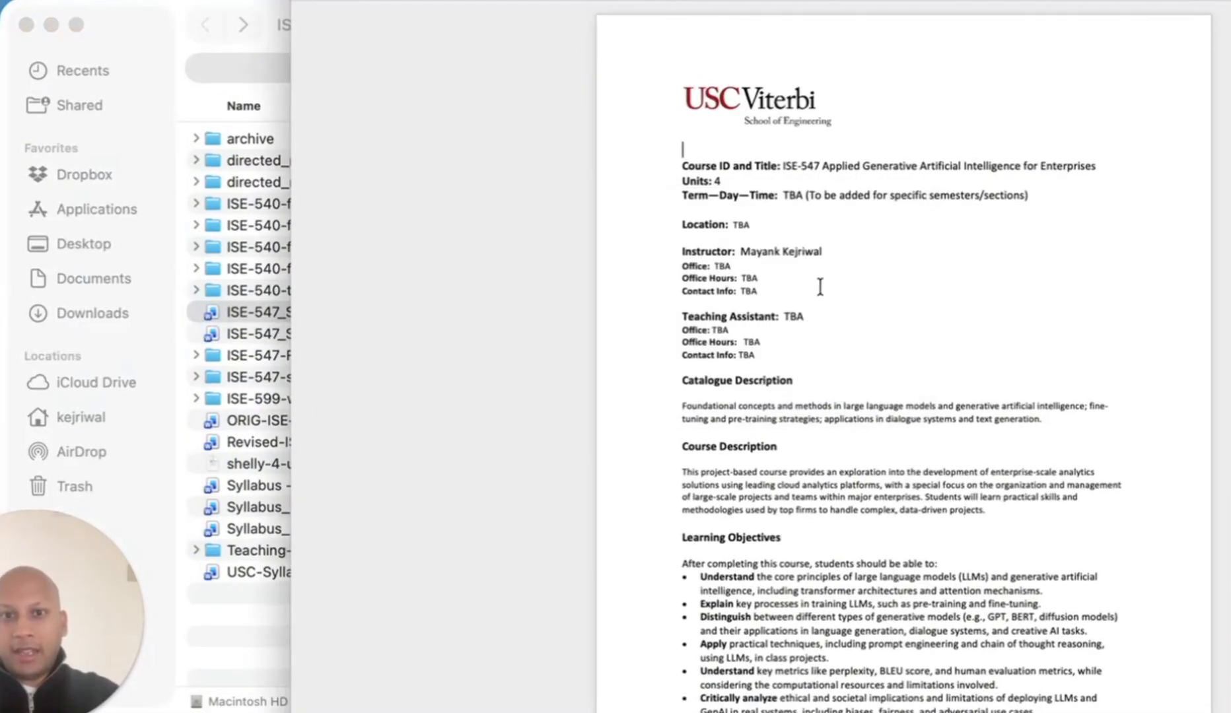
Step: Read through the syllabus's course description, learning objectives, course notes, assignments, project and exam sections
scroll(825, 421, "down", 2)
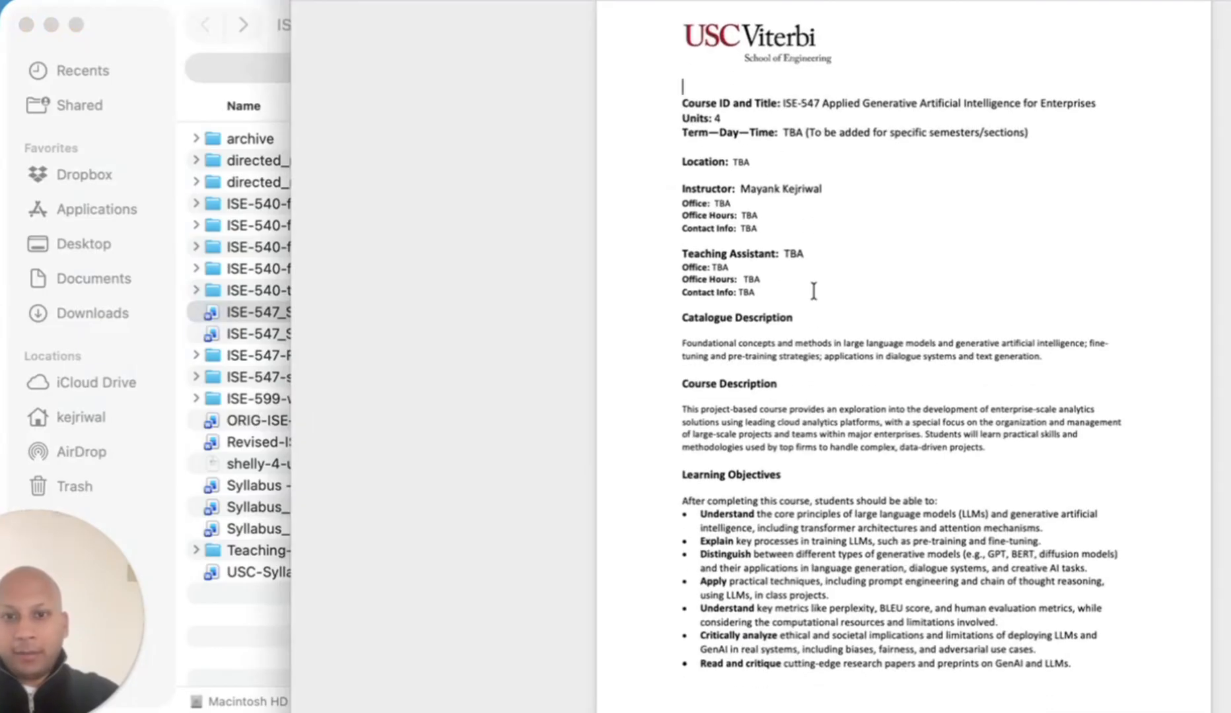
scroll(782, 210, "down", 2)
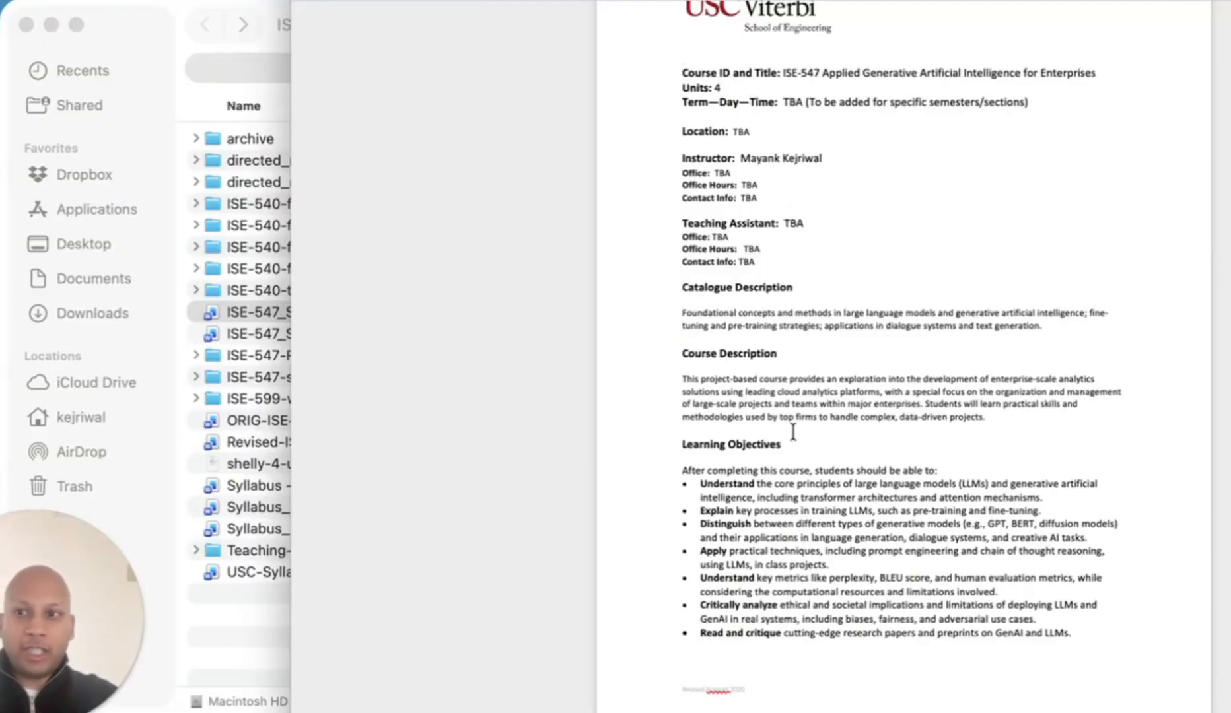
scroll(793, 433, "down", 10)
scroll(791, 430, "down", 4)
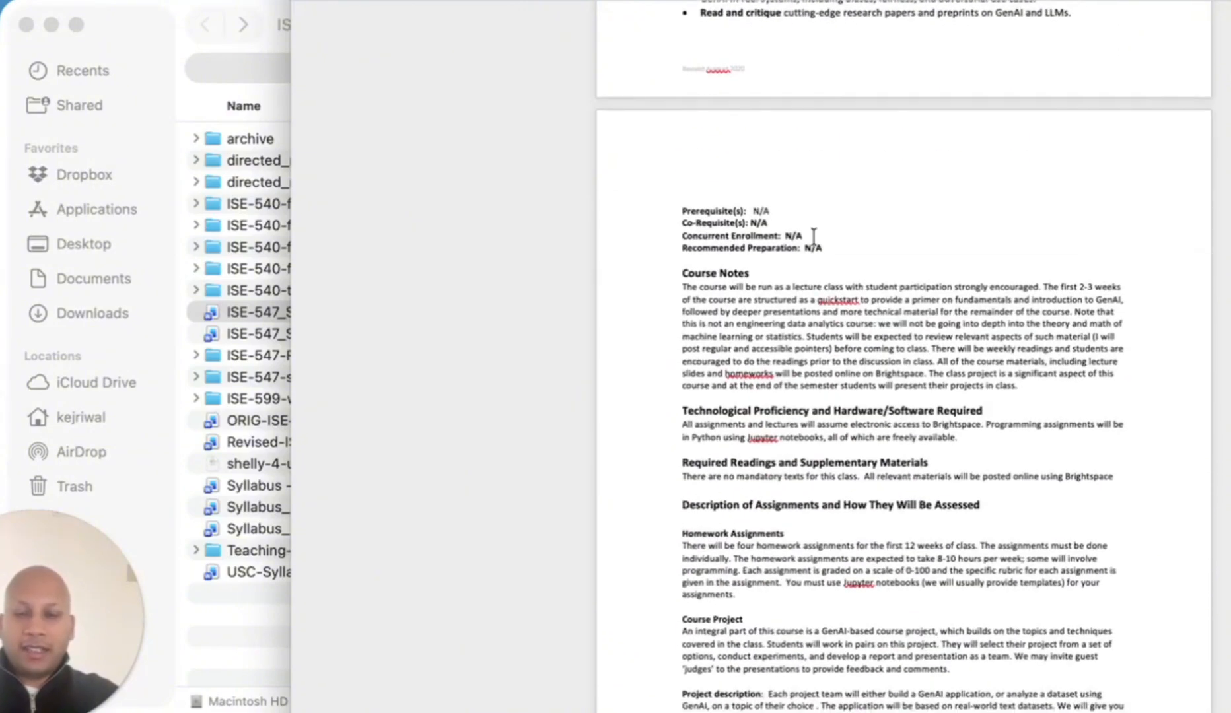
scroll(855, 437, "down", 5)
scroll(853, 440, "down", 8)
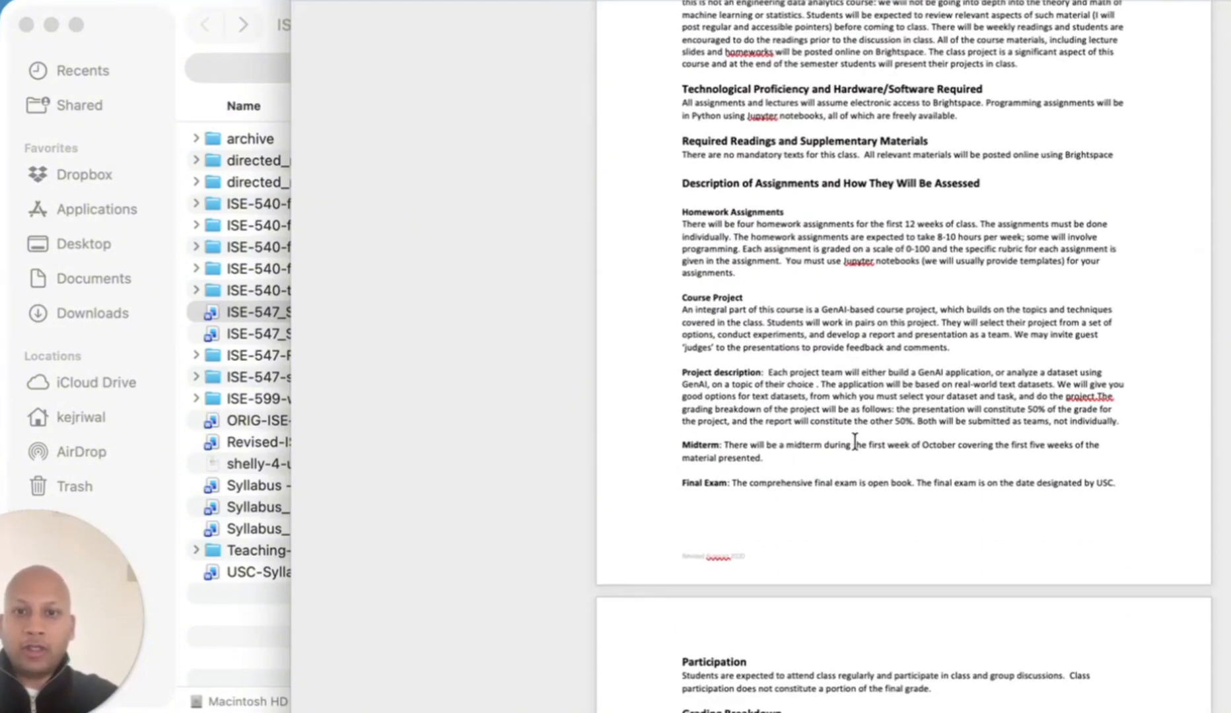
scroll(882, 515, "down", 5)
scroll(883, 515, "down", 15)
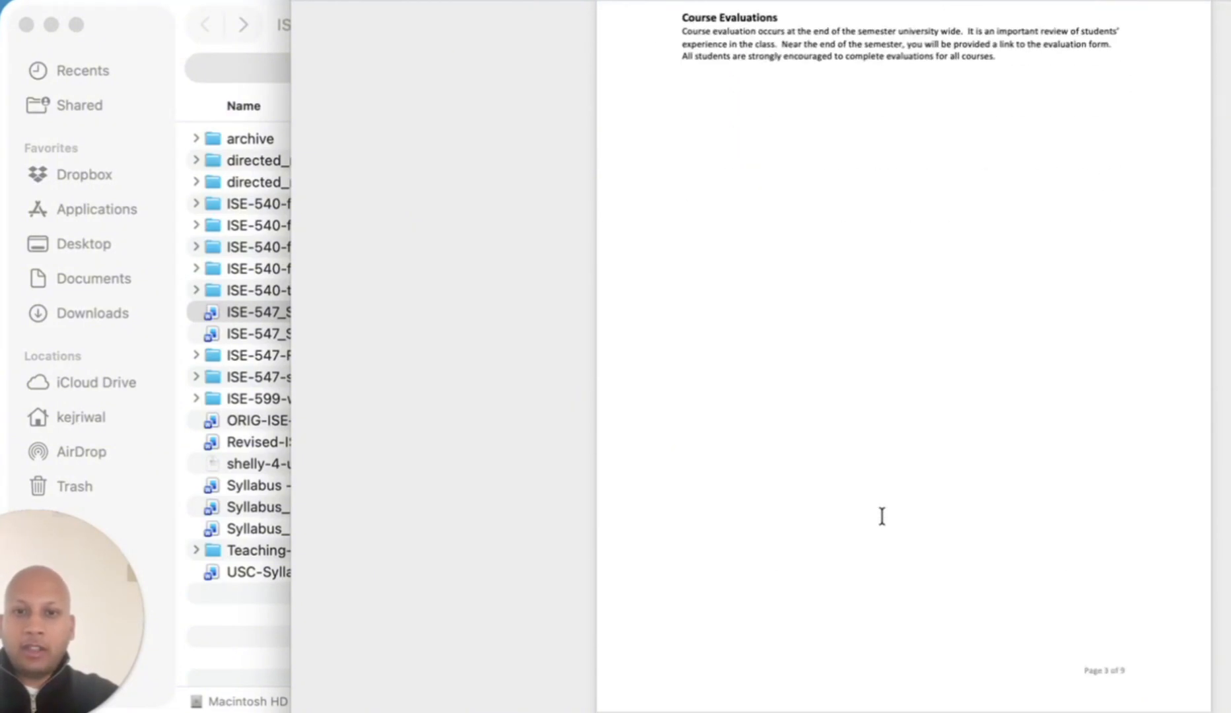
Step: Examine the weekly topics and deliverables in the syllabus's Course Schedule table, from Week 1 to the final
scroll(883, 516, "down", 3)
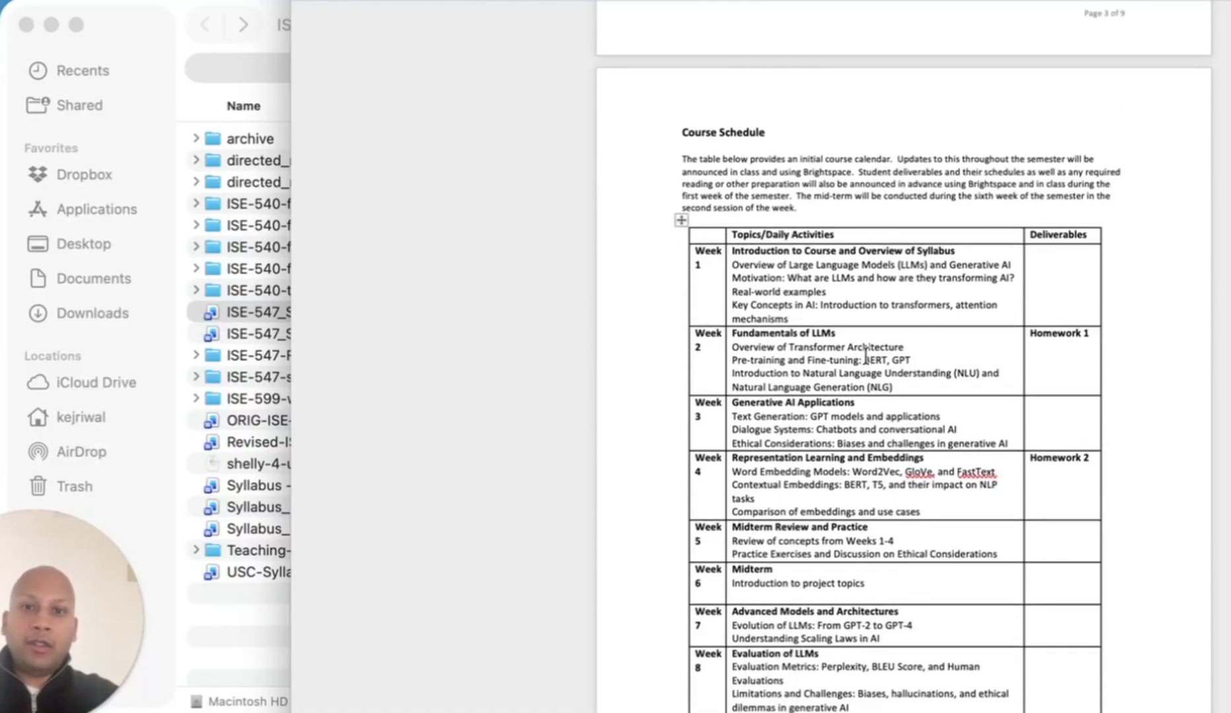
scroll(866, 356, "down", 2)
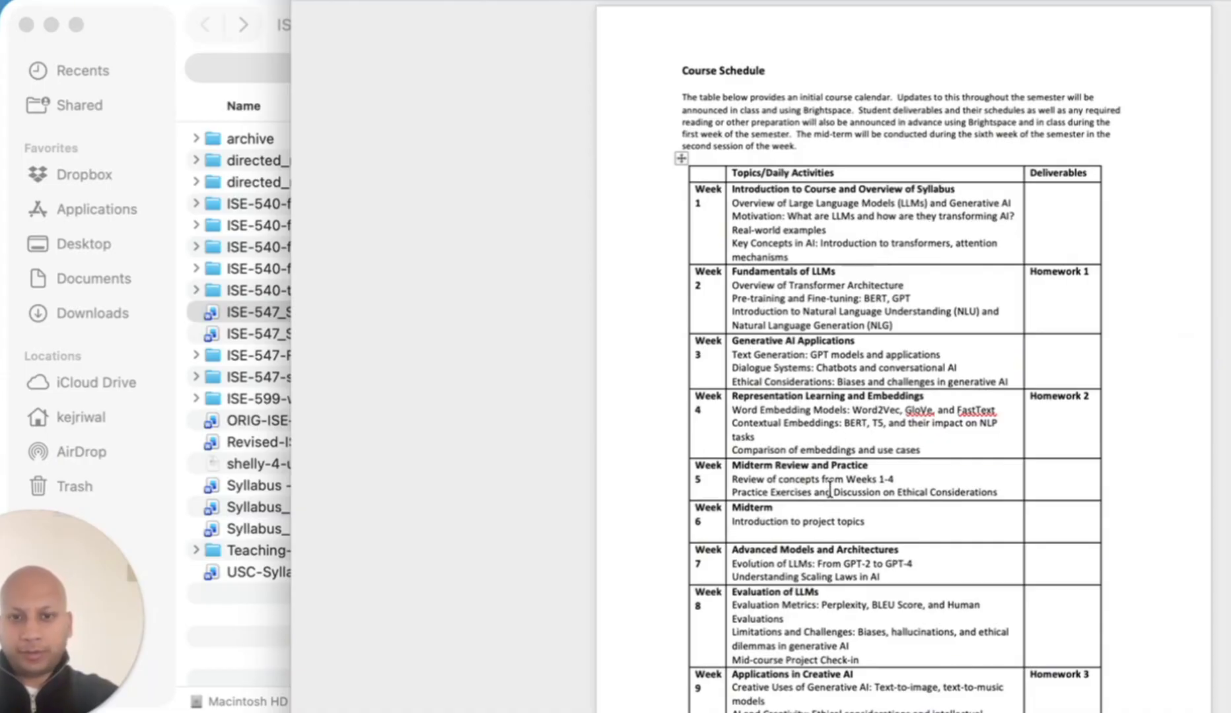
scroll(830, 489, "down", 20)
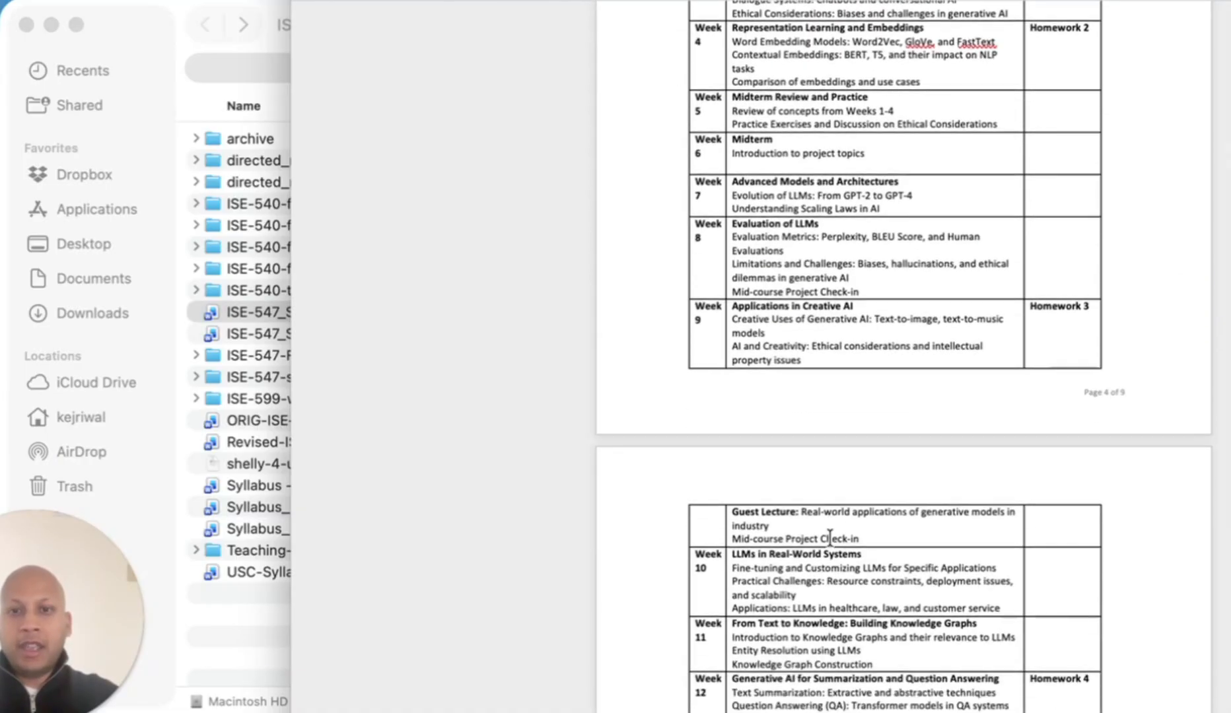
scroll(829, 529, "up", 5)
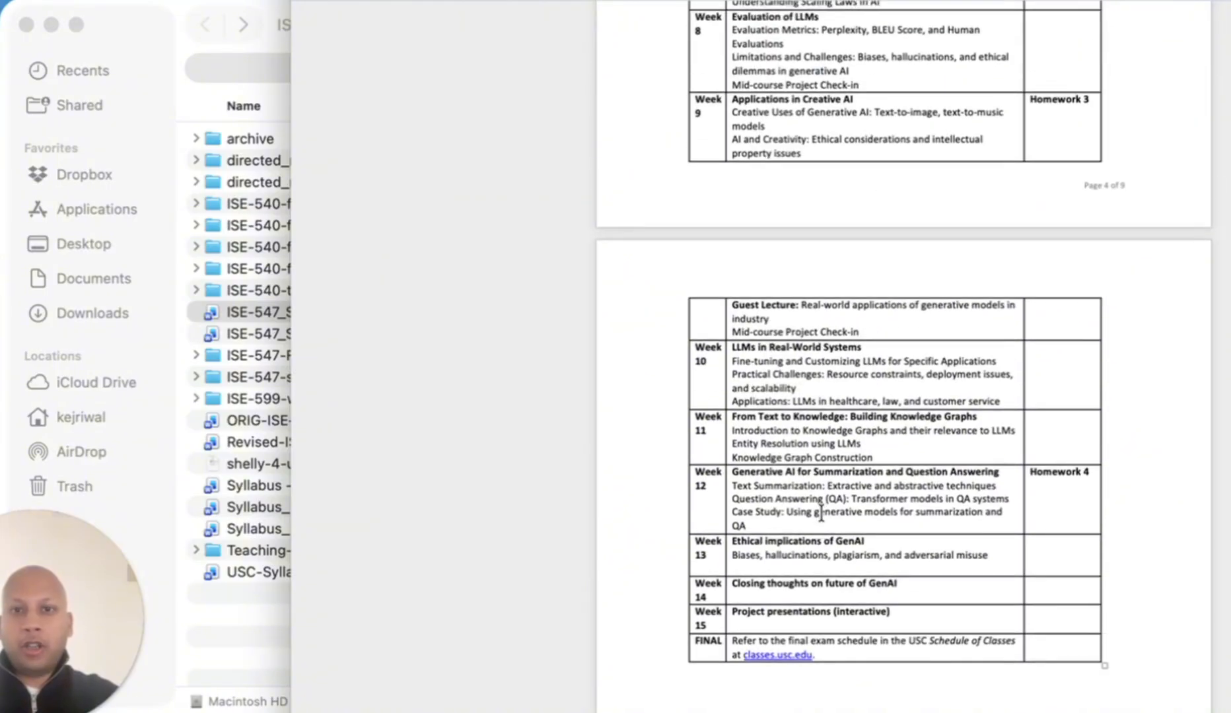
scroll(821, 513, "up", 3)
scroll(821, 514, "up", 4)
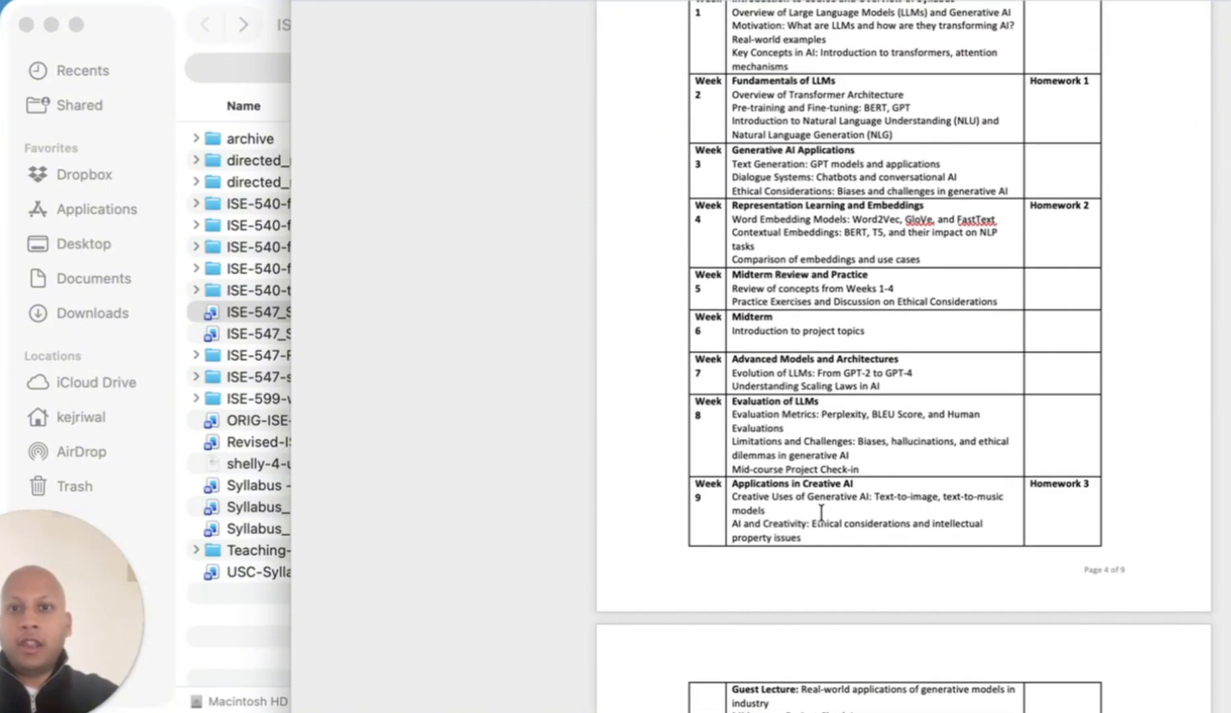
scroll(821, 514, "down", 1)
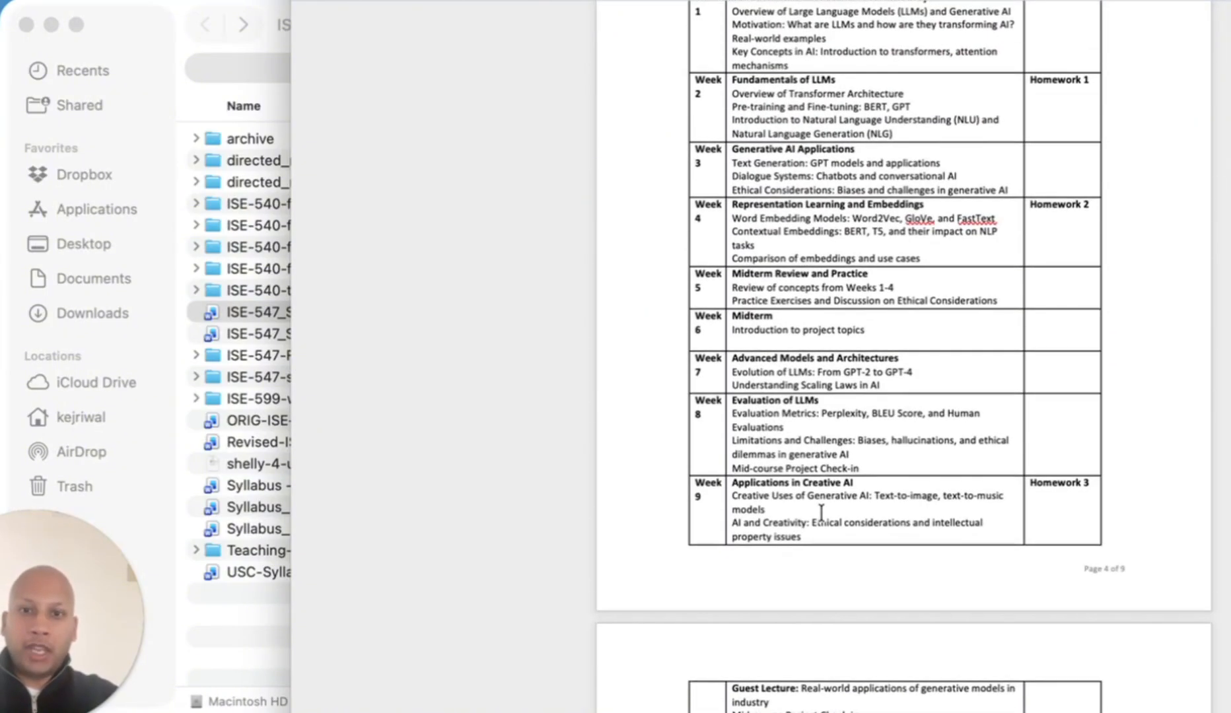
scroll(821, 513, "up", 1)
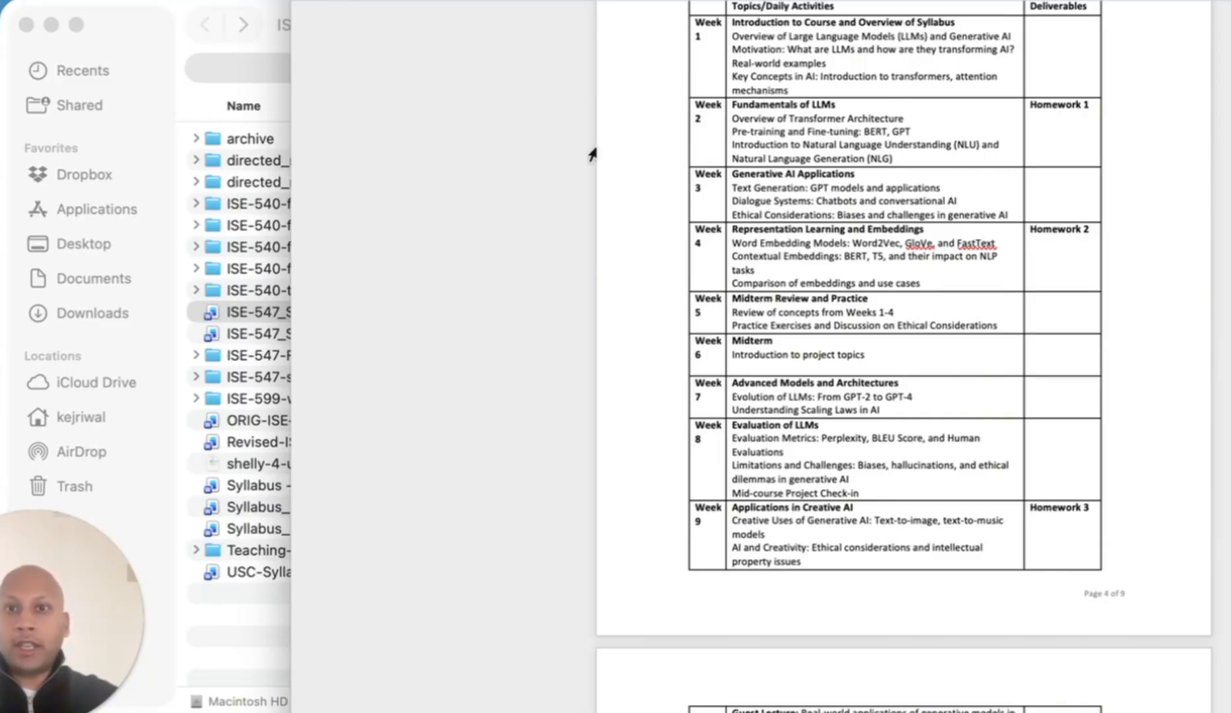
scroll(473, 467, "up", 5)
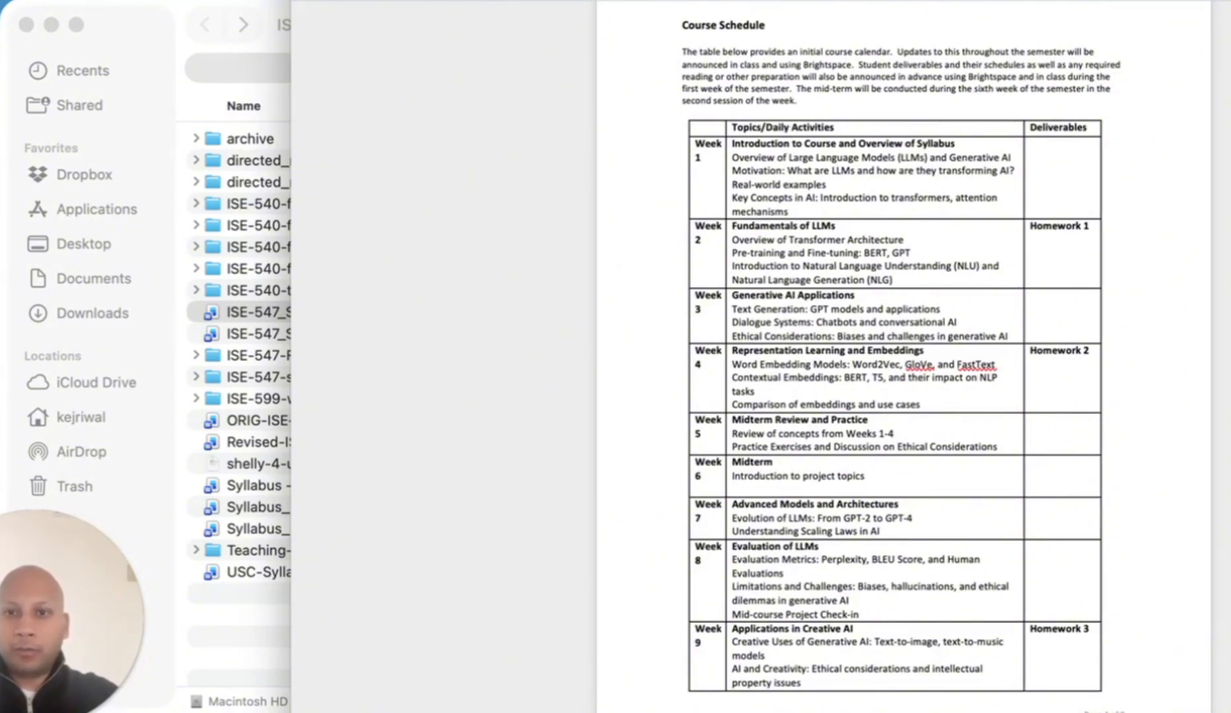
Step: In Finder, copy ISE-547_Syllabus_v3.2025.03.20-Clean.docx from the ISE folder into the content folder of kendall-hunt-ISE547
key("space")
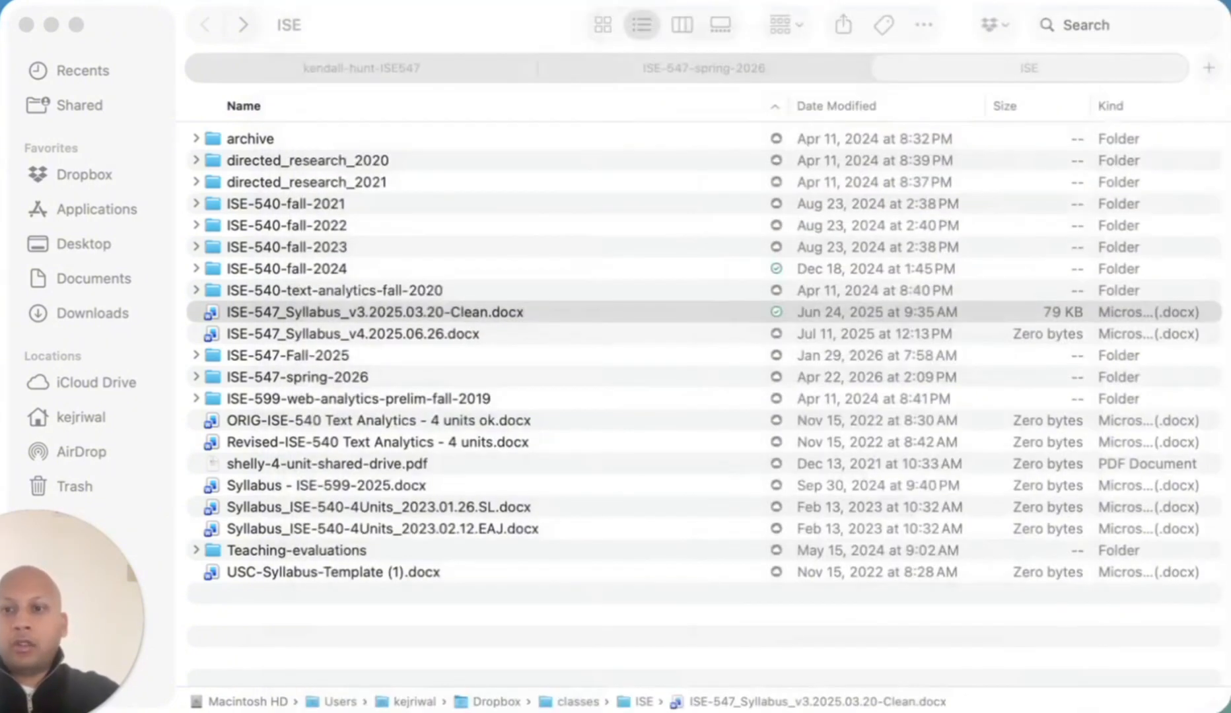
left_click(599, 311)
left_click(687, 66)
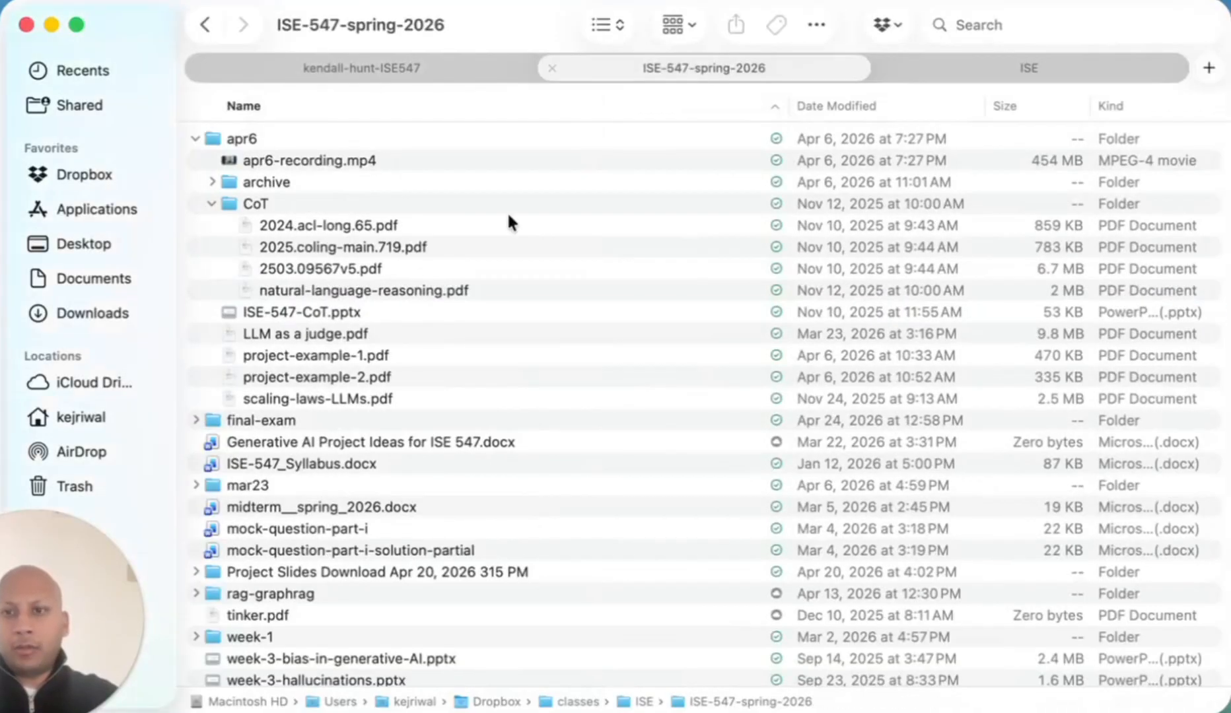
left_click(392, 68)
double_click(324, 186)
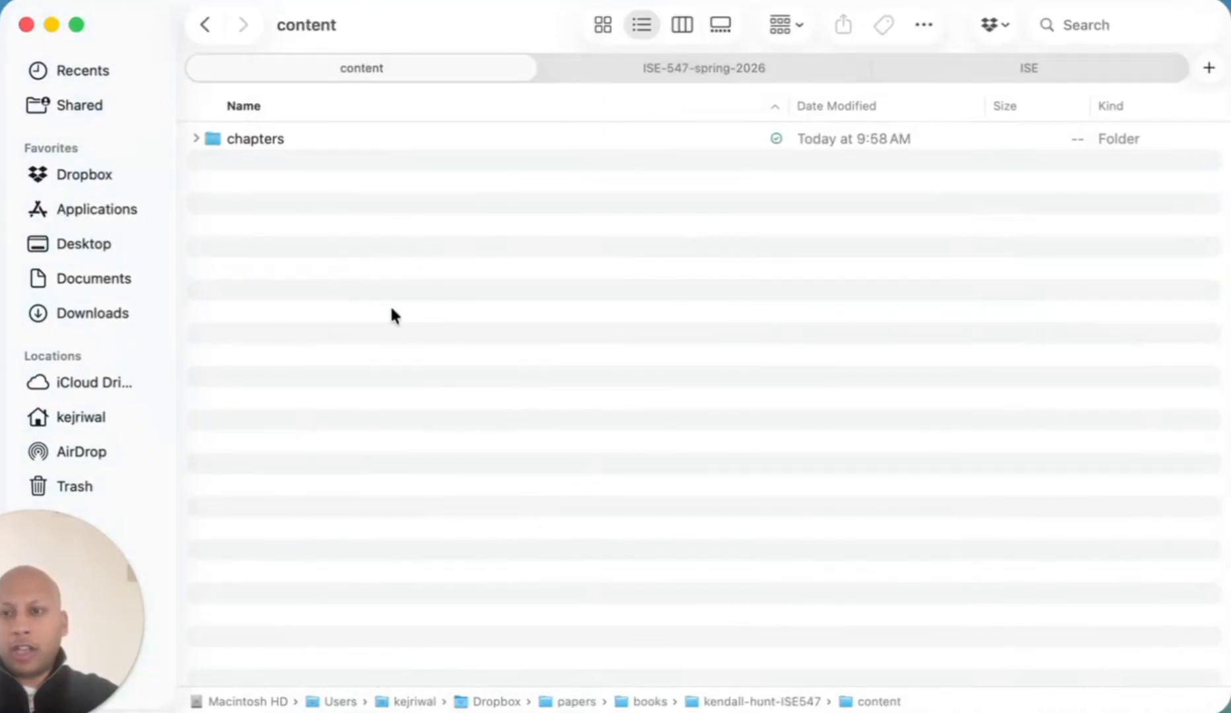
key("super+v")
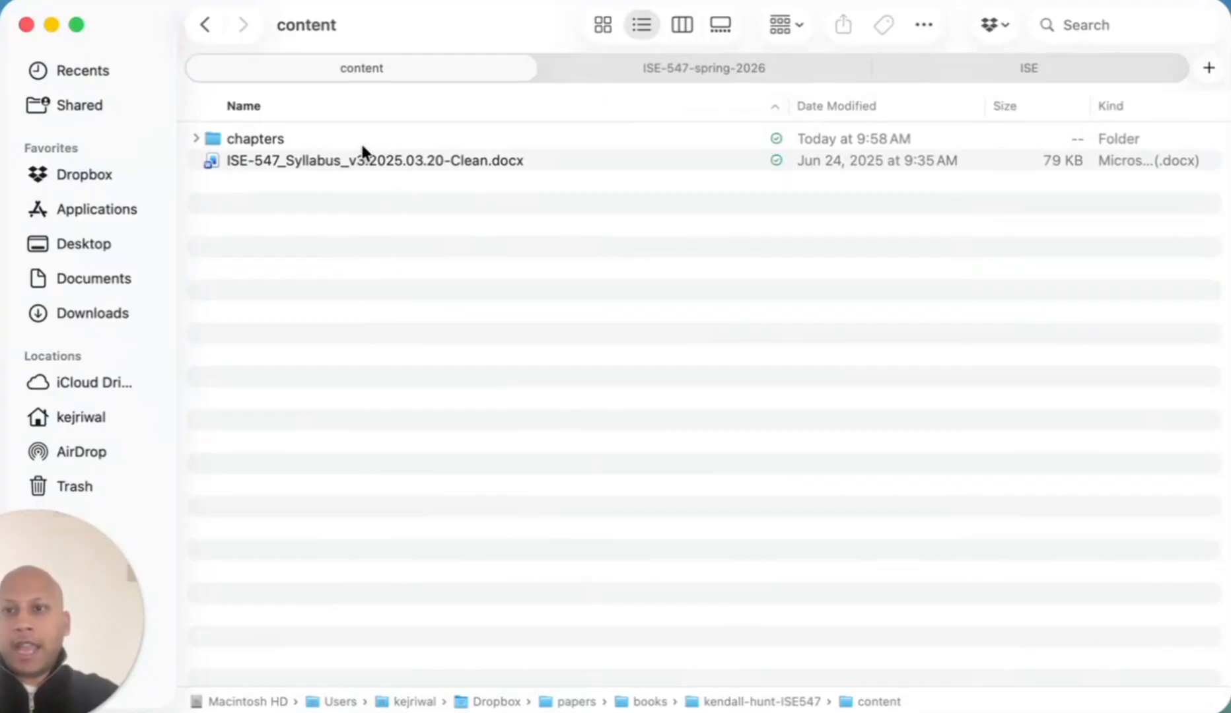
Step: Rename the copied syllabus in the content folder as ISE-547-syllabus.docx
left_click(364, 159)
key("Return")
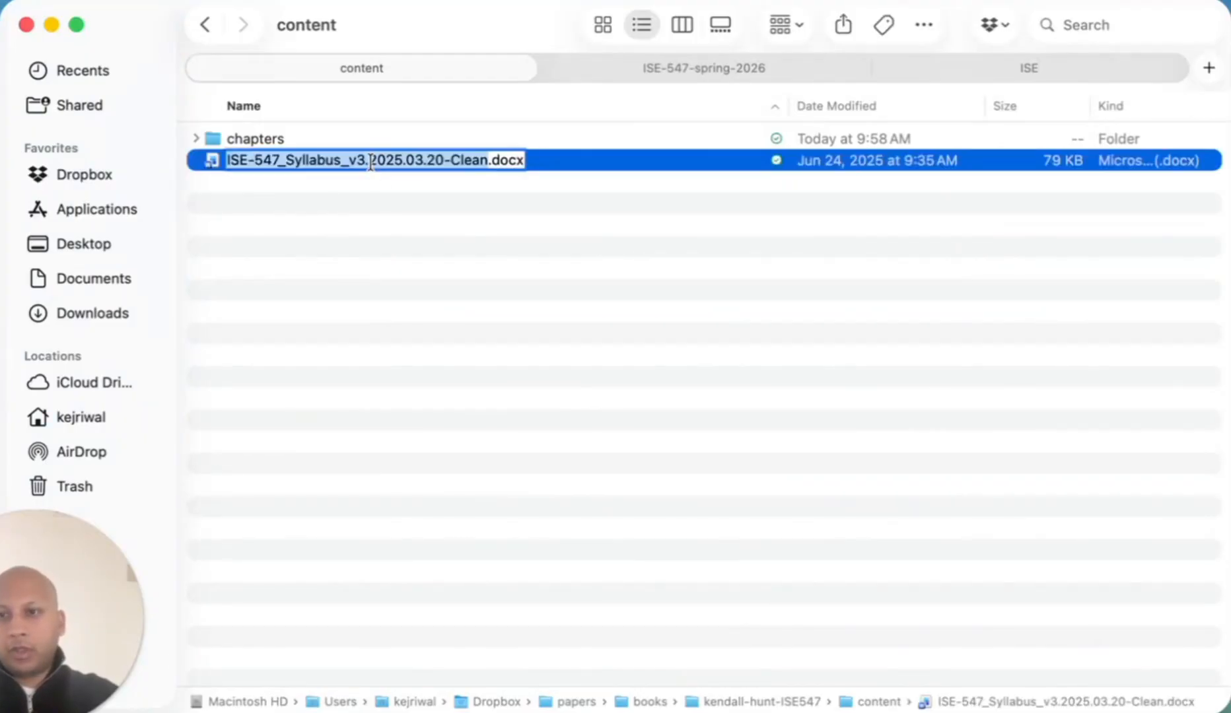
left_click(329, 165)
left_click_drag(275, 161, 490, 161)
type("-547-")
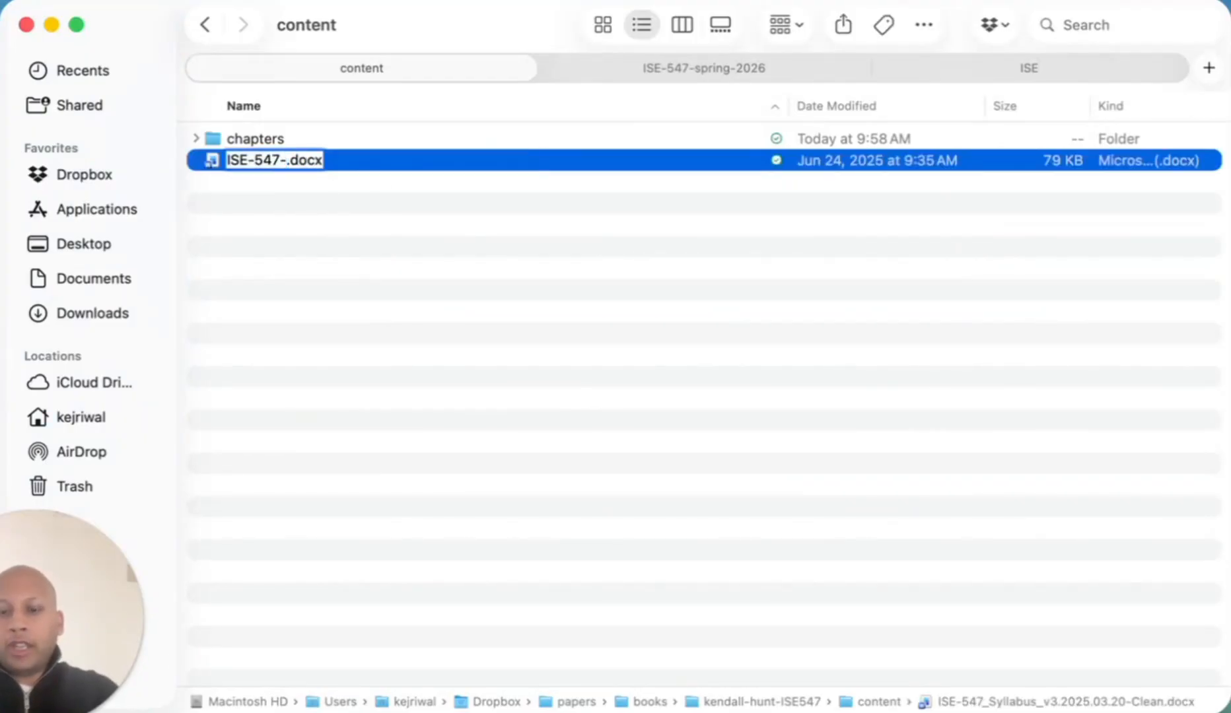
type("syallbus")
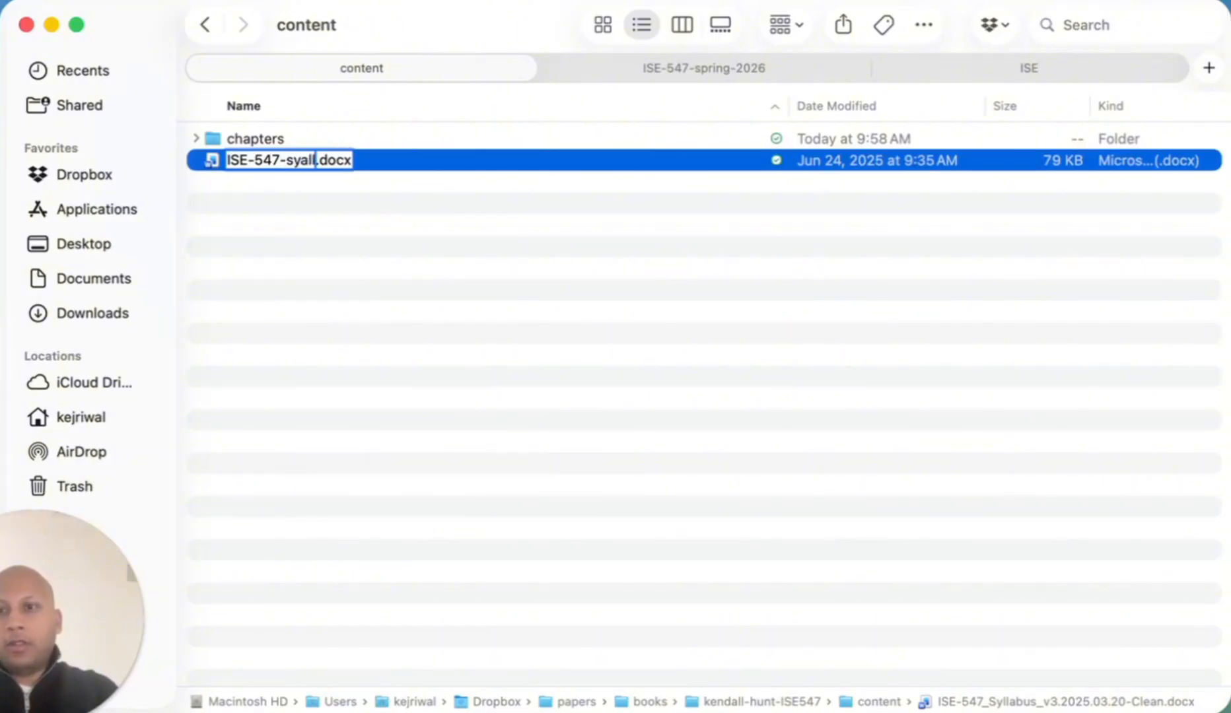
key("BackSpace")
key("BackSpace")
key("BackSpace")
key("BackSpace")
key("BackSpace")
key("BackSpace")
type("llabus")
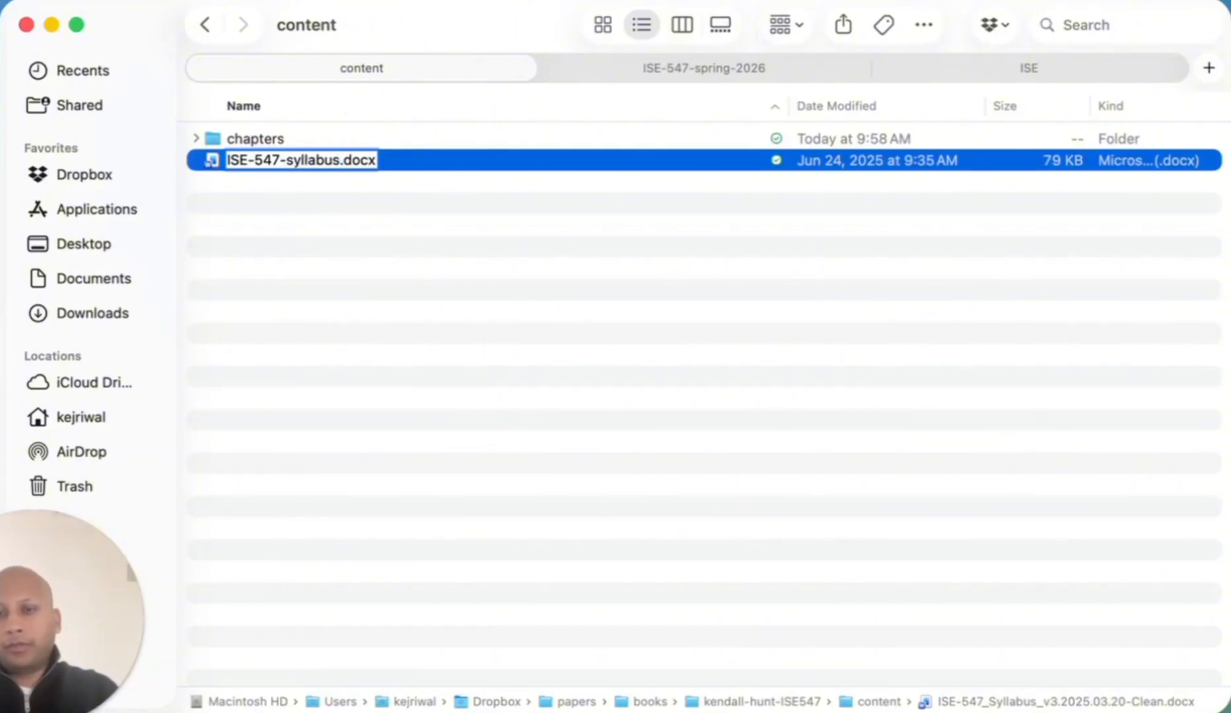
key("Return")
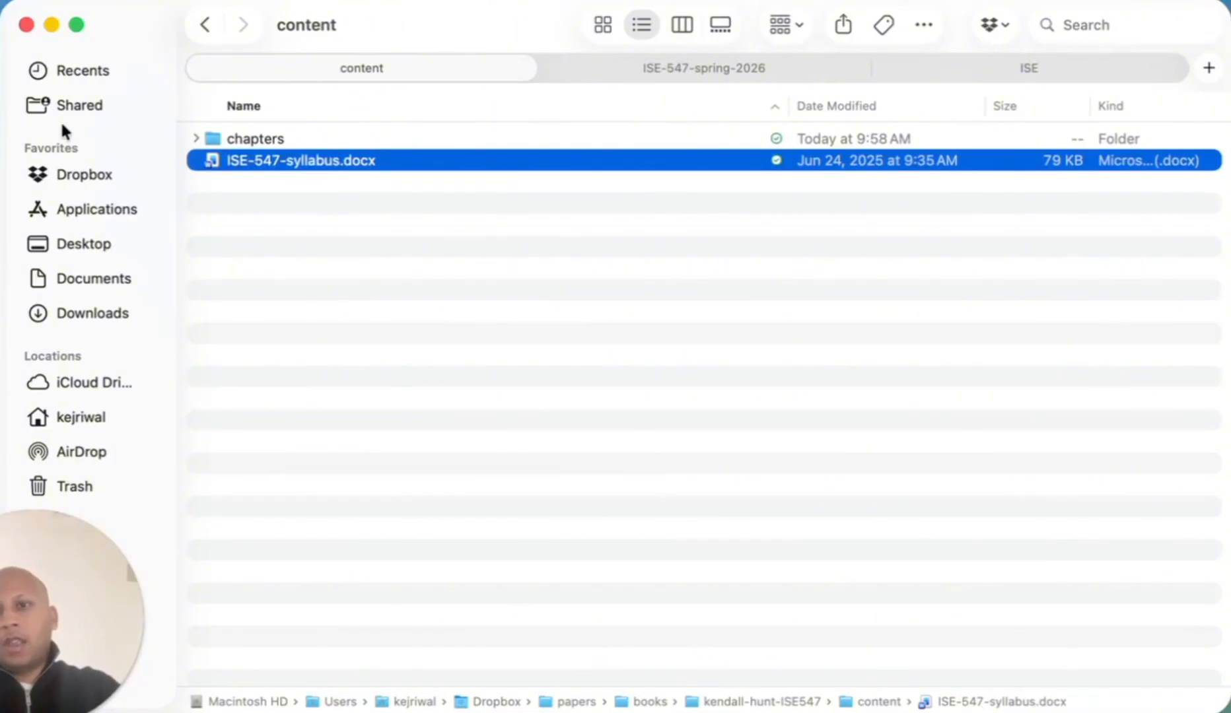
Step: Check the chapters folder inside content and bring up the ISE-547-spring-2026 course folder
double_click(251, 140)
left_click(205, 24)
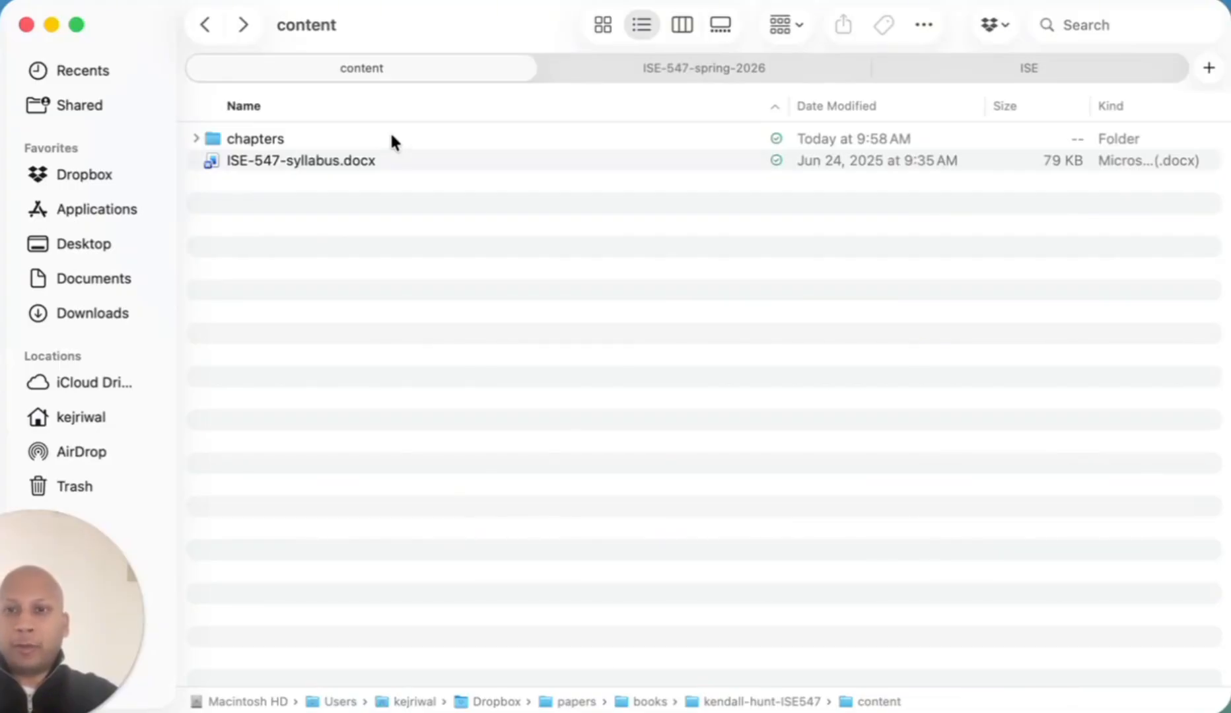
double_click(392, 140)
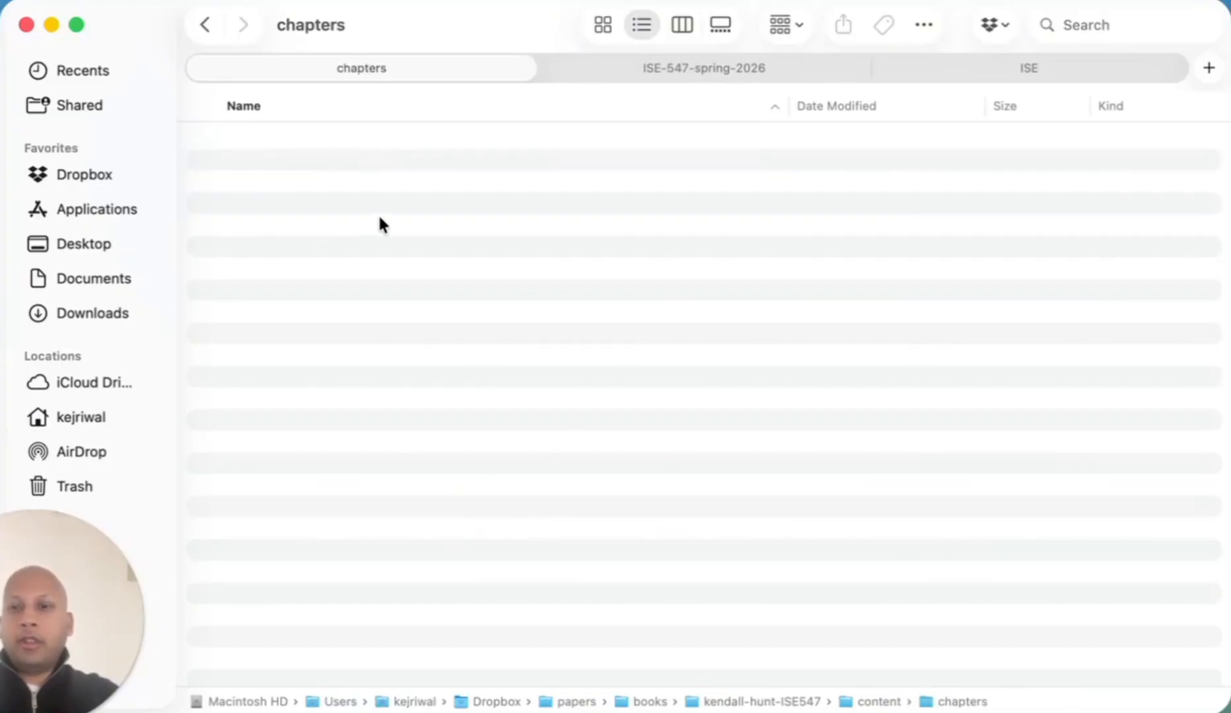
key("ctrl+Tab")
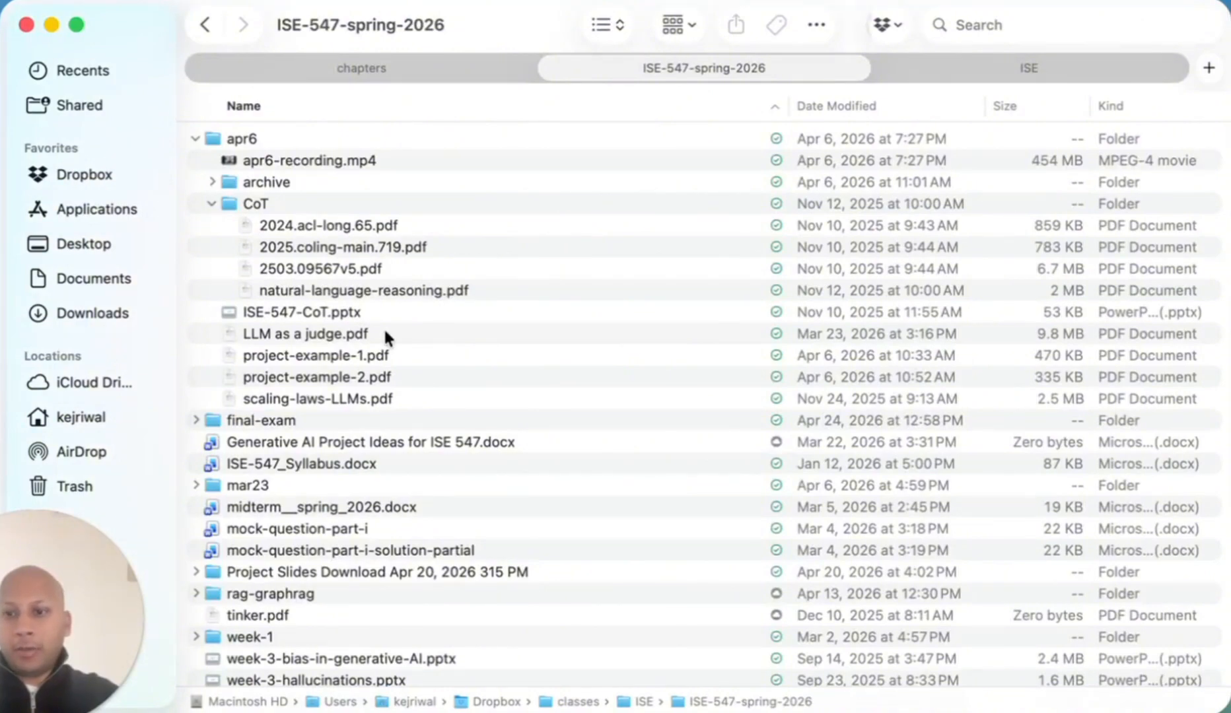
Step: In the course's week-1 folder, select week-1-intro-to-course.pdf and week-1-NLP.pdf as source material for the first chapter
scroll(386, 335, "down", 2)
scroll(385, 333, "down", 1)
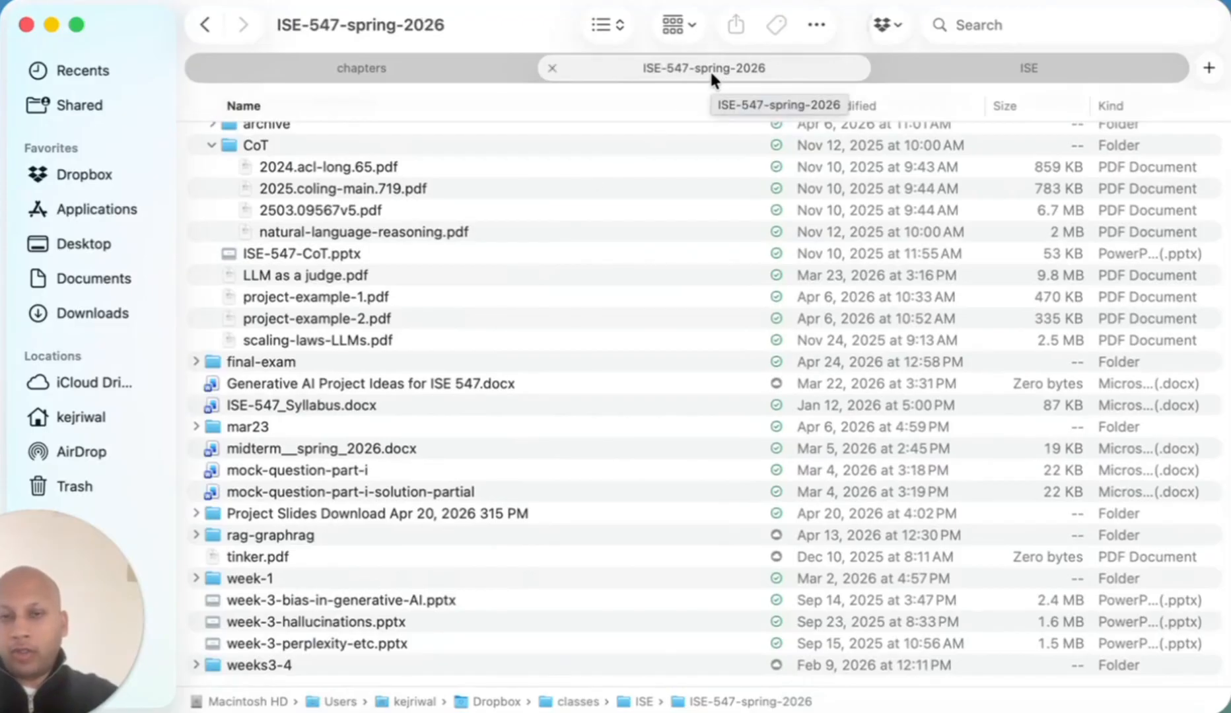
double_click(295, 578)
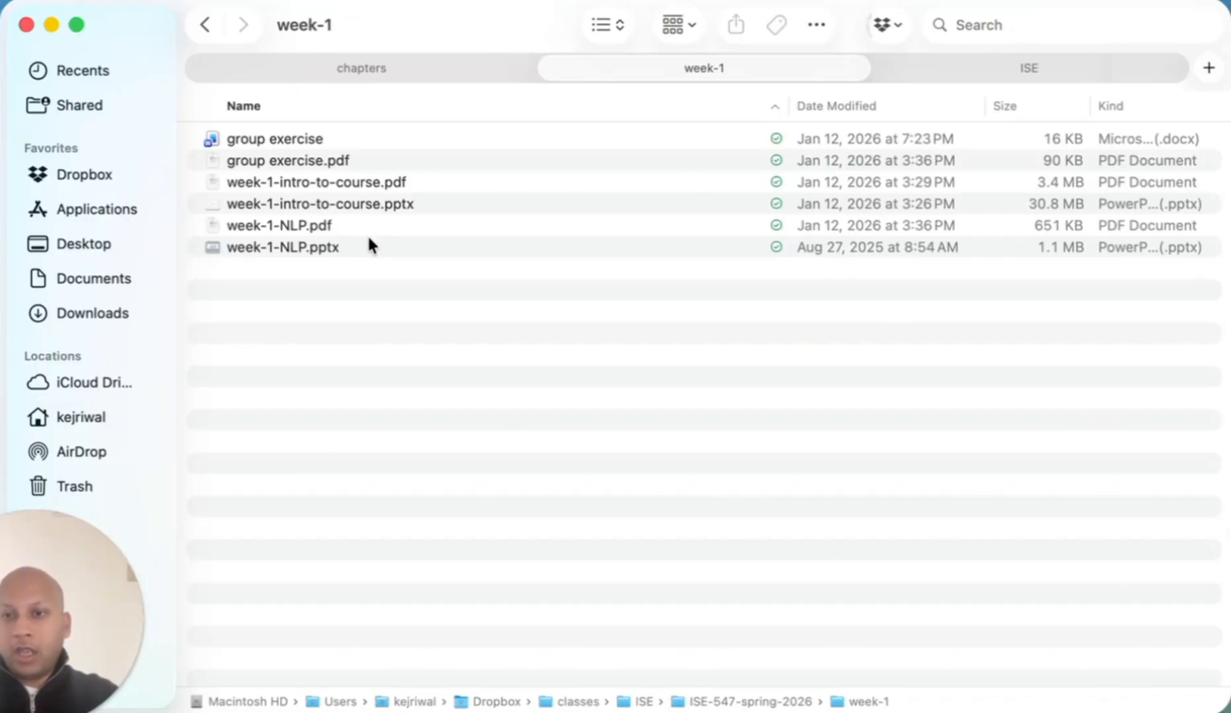
left_click(439, 183)
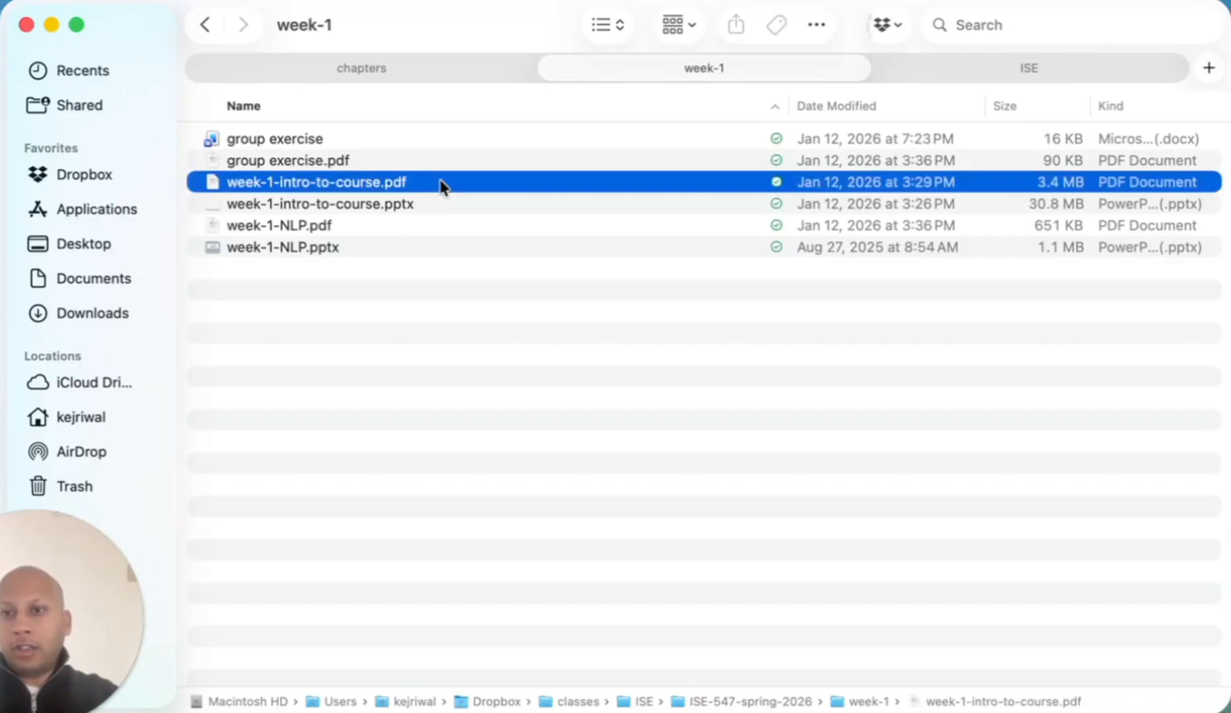
left_click(354, 226, "super")
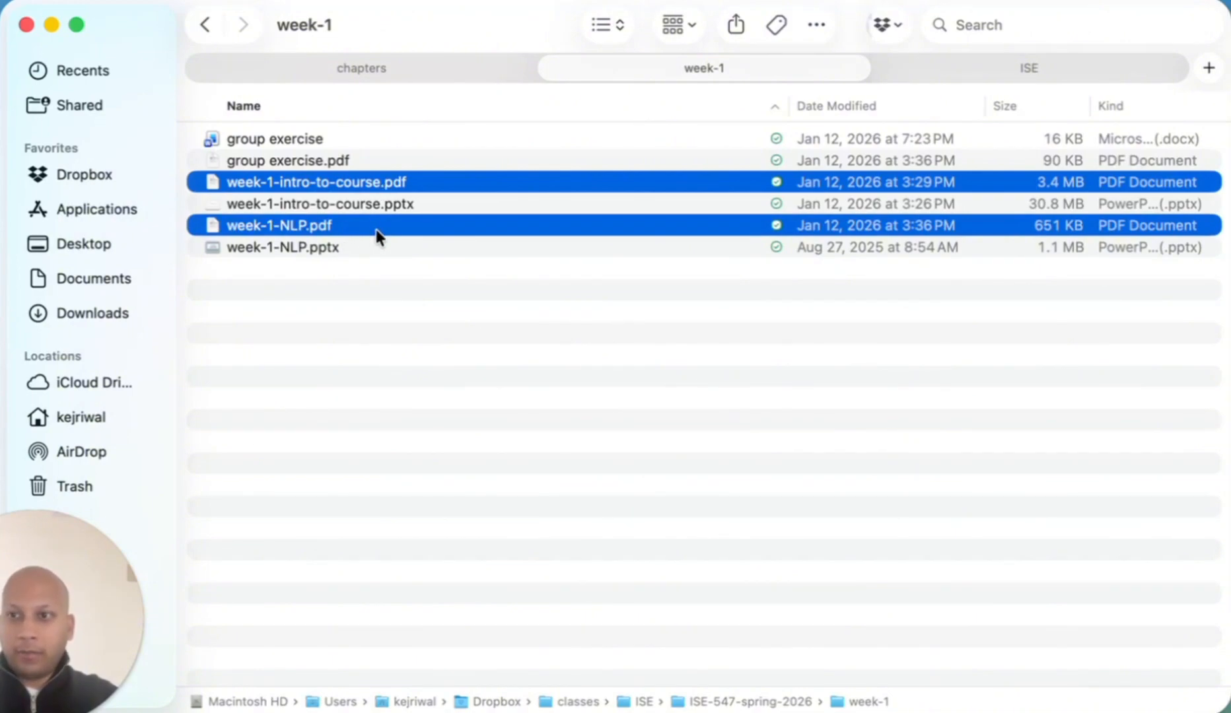
Step: Create a folder named chapter-1-intro-NLP inside the book's chapters folder and open it
left_click(440, 67)
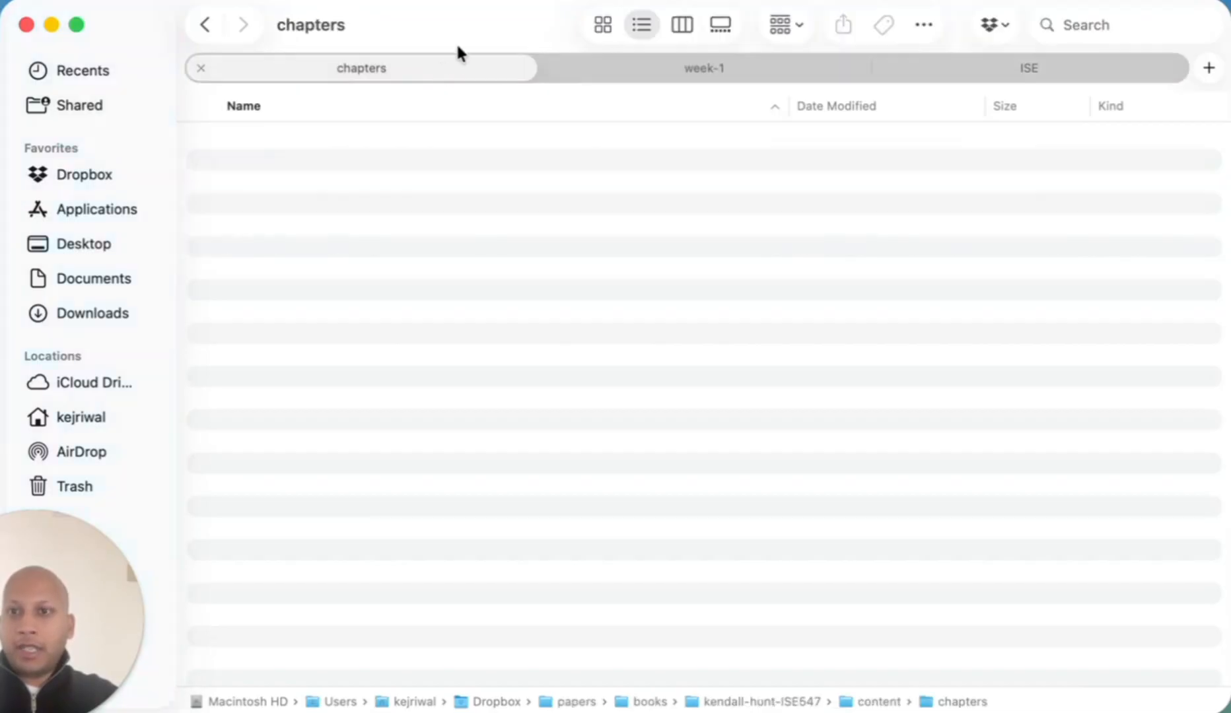
right_click(340, 160)
left_click(359, 172)
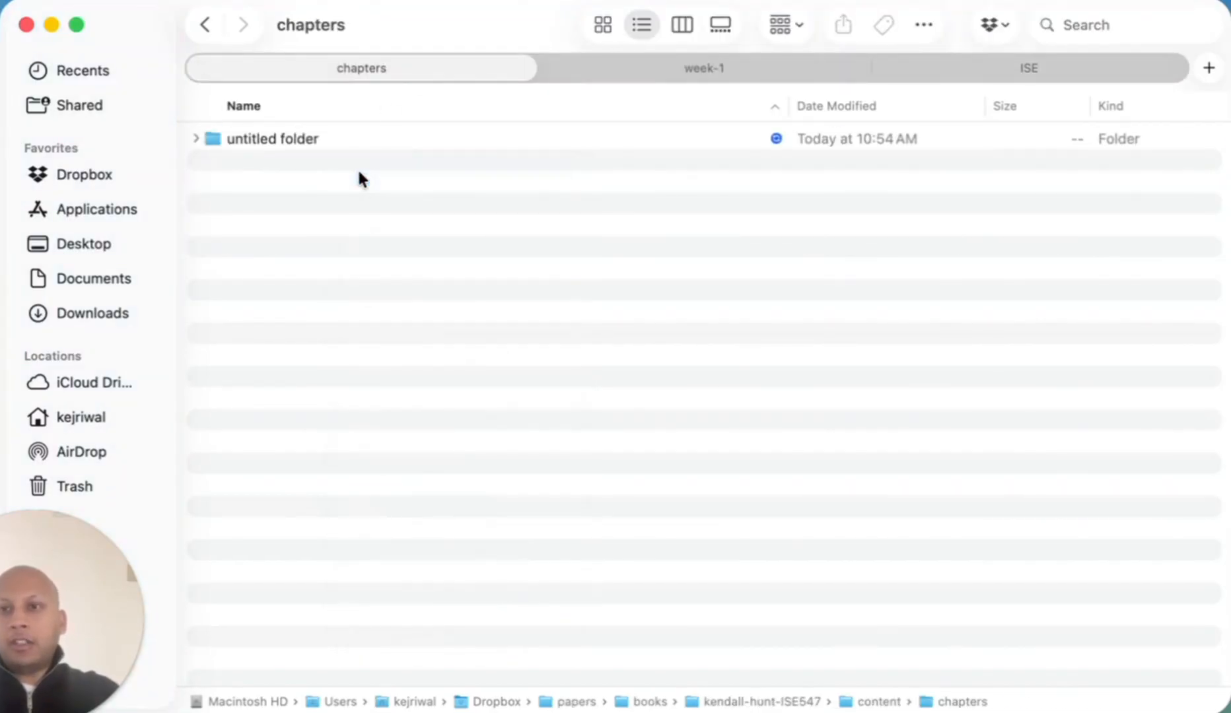
type("chapter-")
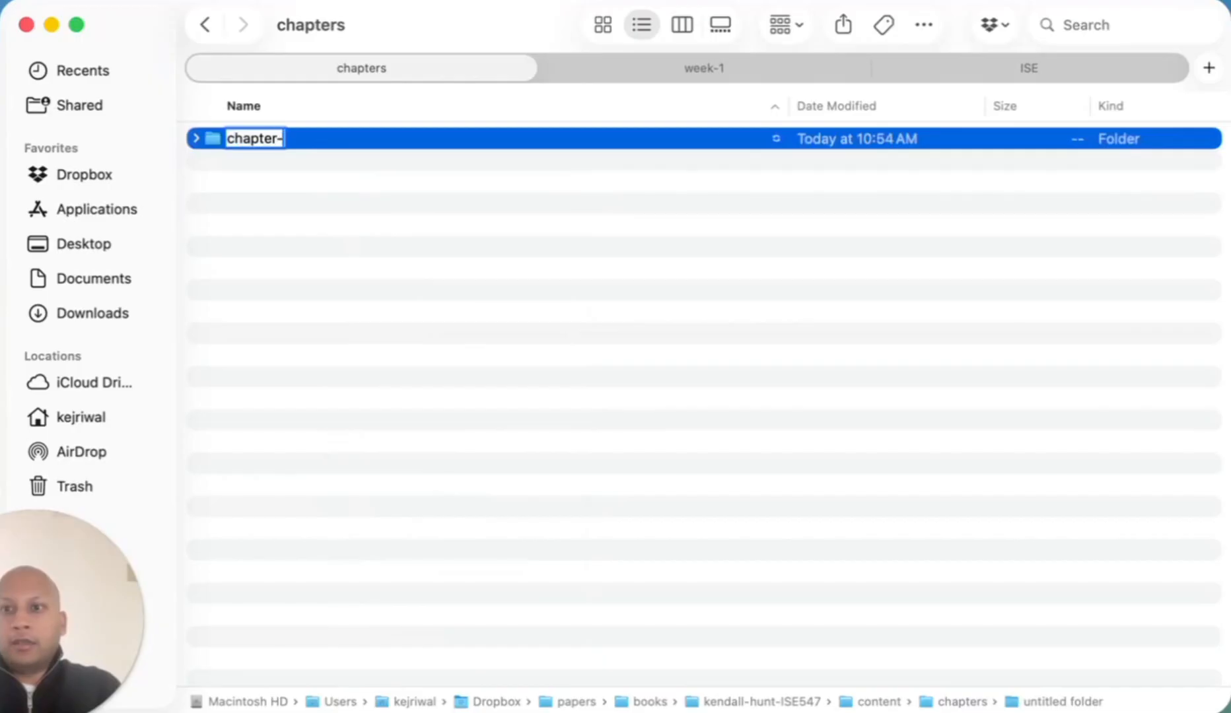
type("1-intro-NLP")
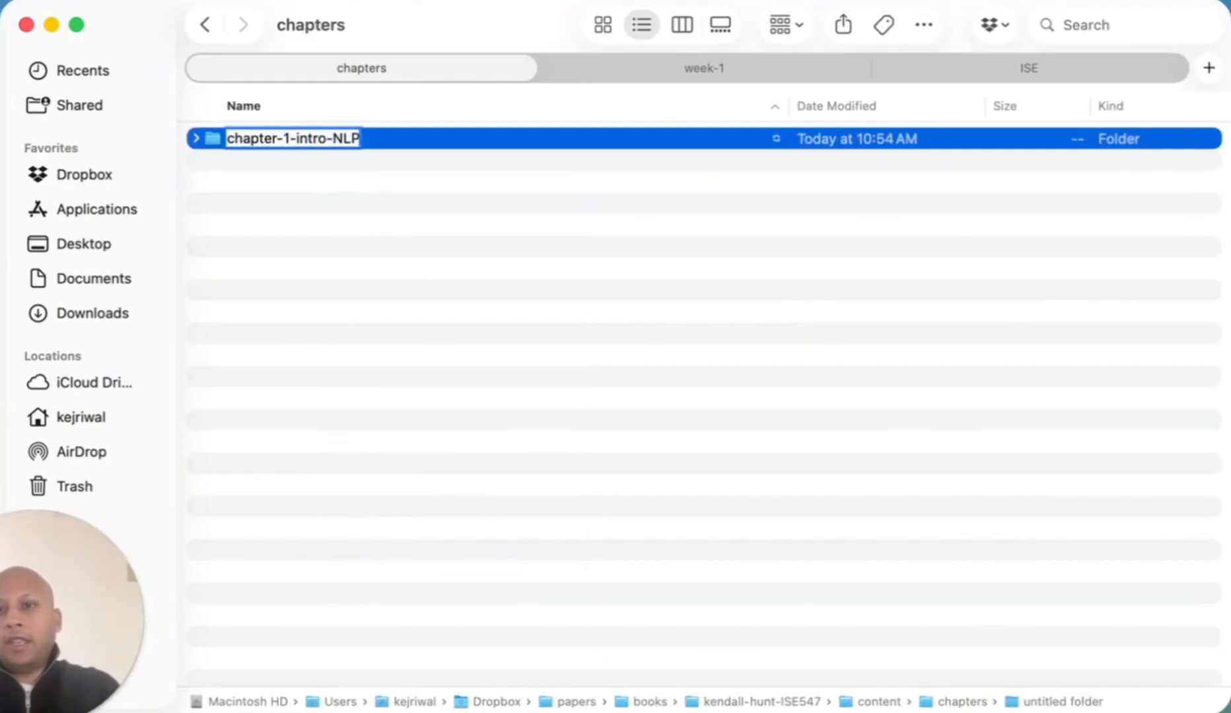
key("Return")
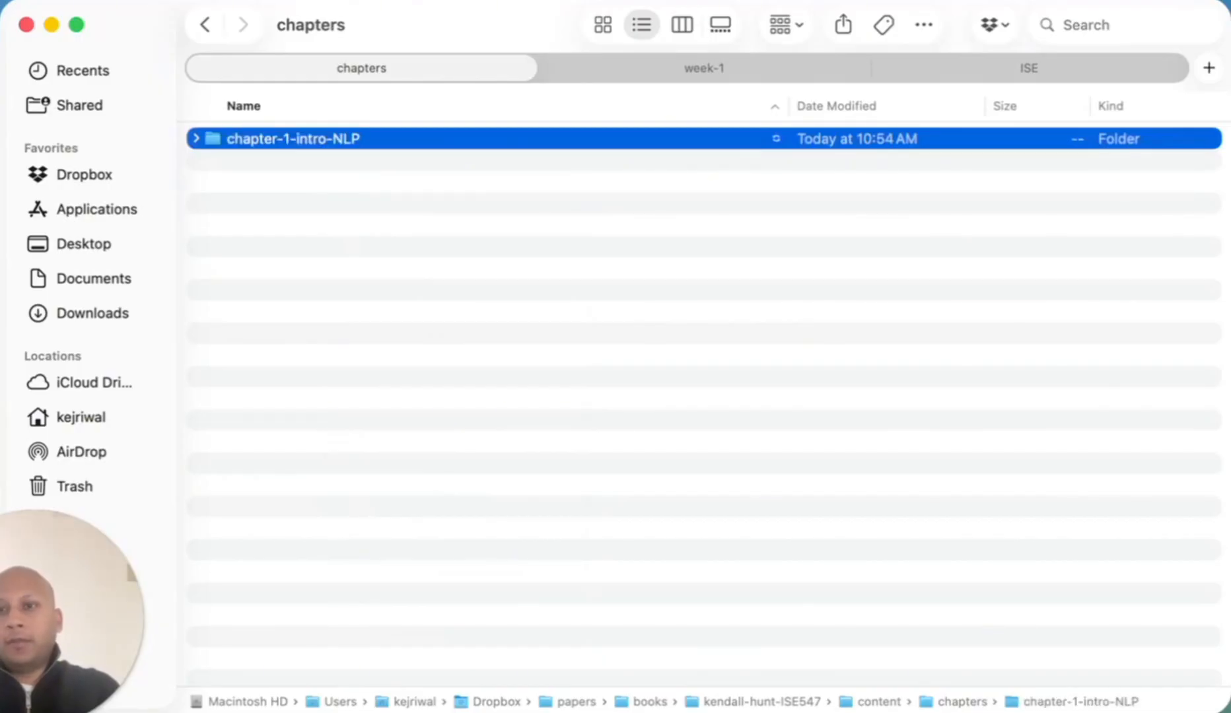
double_click(431, 137)
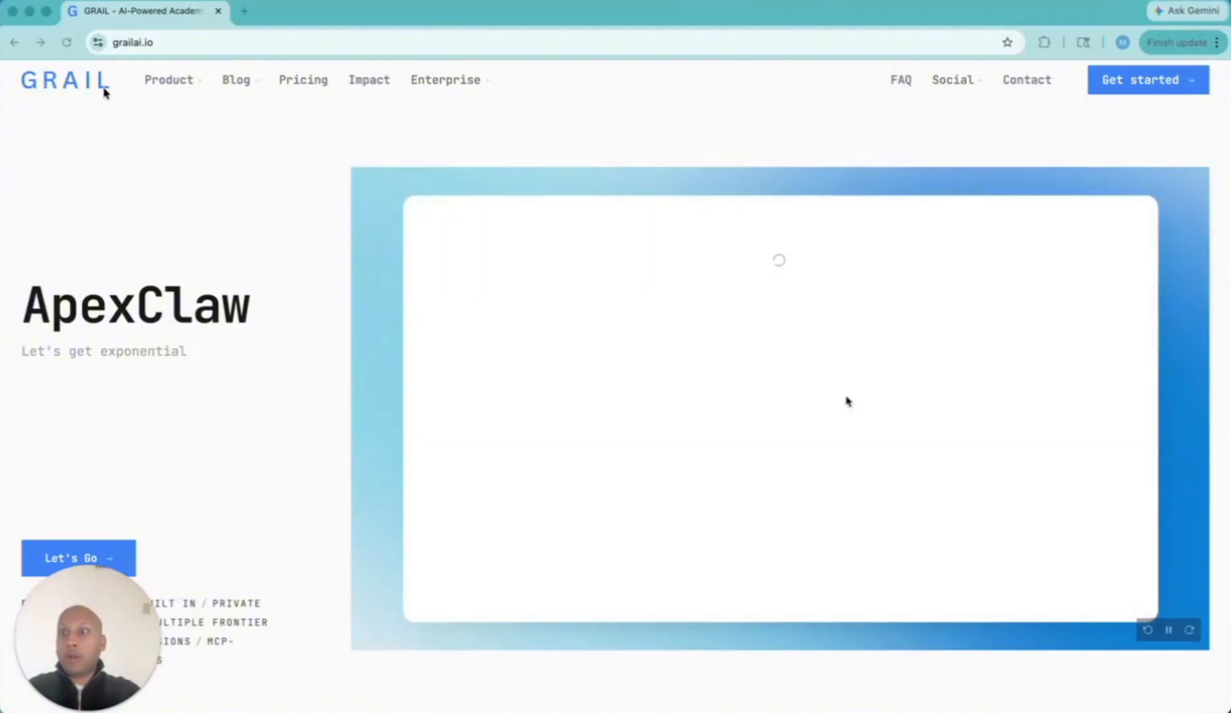
Step: Switch to the GRAIL website in Chrome and look over the homepage's Agentic LaTeX features
left_click(173, 42)
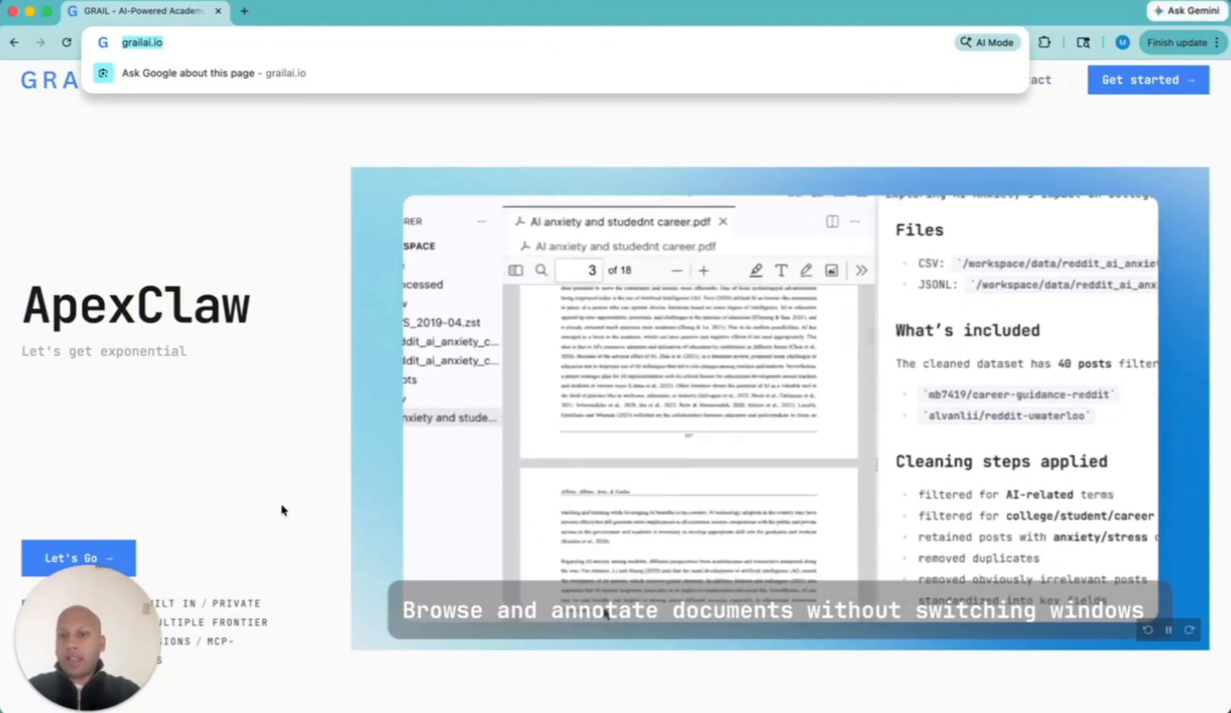
scroll(282, 508, "down", 10)
scroll(282, 508, "down", 3)
scroll(283, 508, "up", 6)
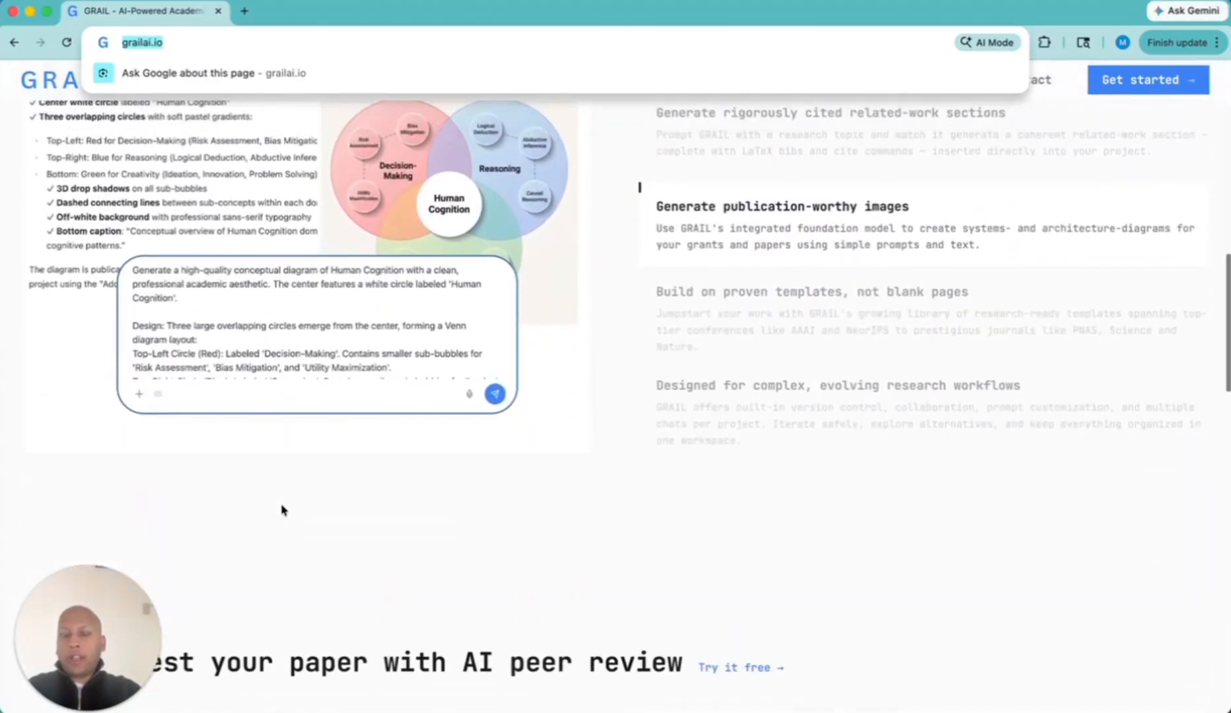
scroll(282, 507, "up", 1)
scroll(283, 508, "down", 3)
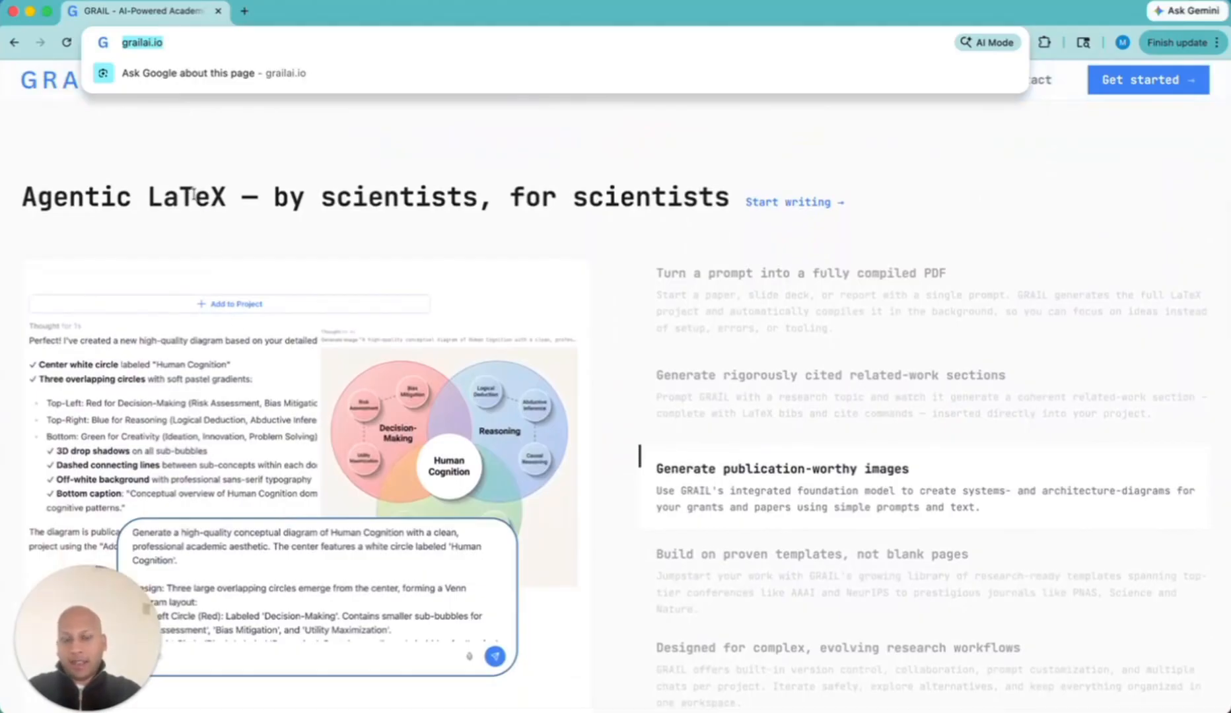
left_click(545, 164)
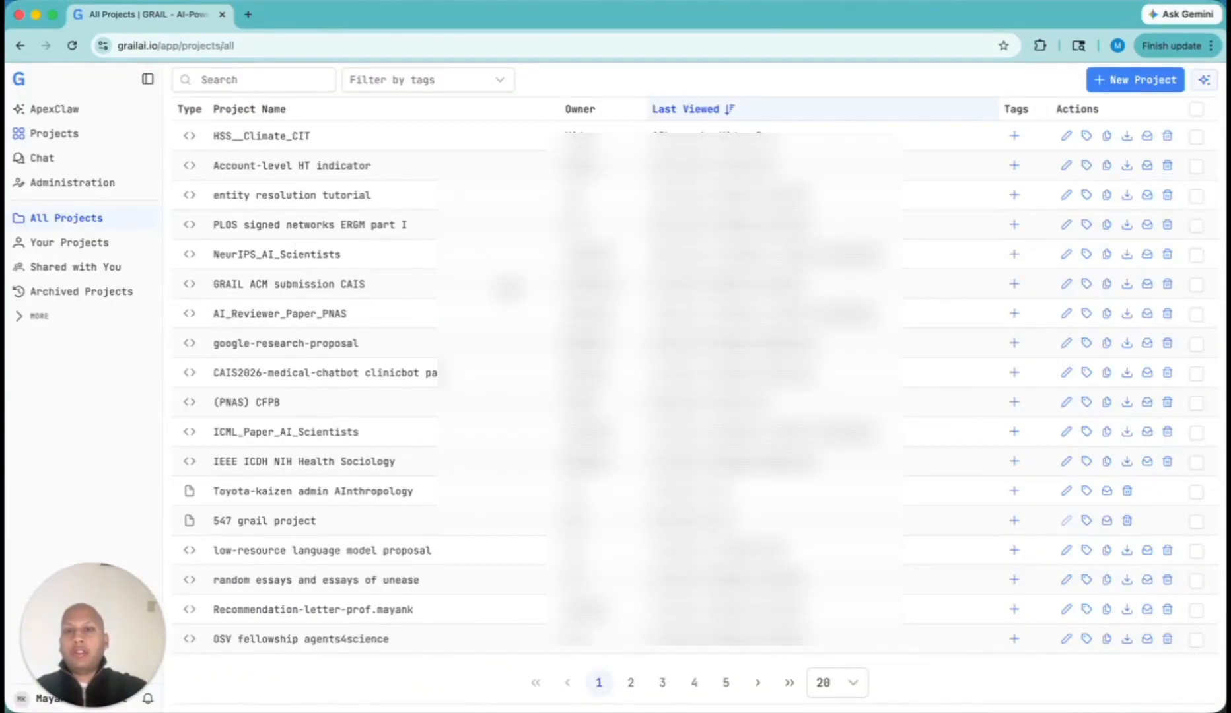
Step: Create a new blank LaTeX project named Kendall Hunt ISE 547 from the GRAIL projects list
scroll(423, 489, "down", 1)
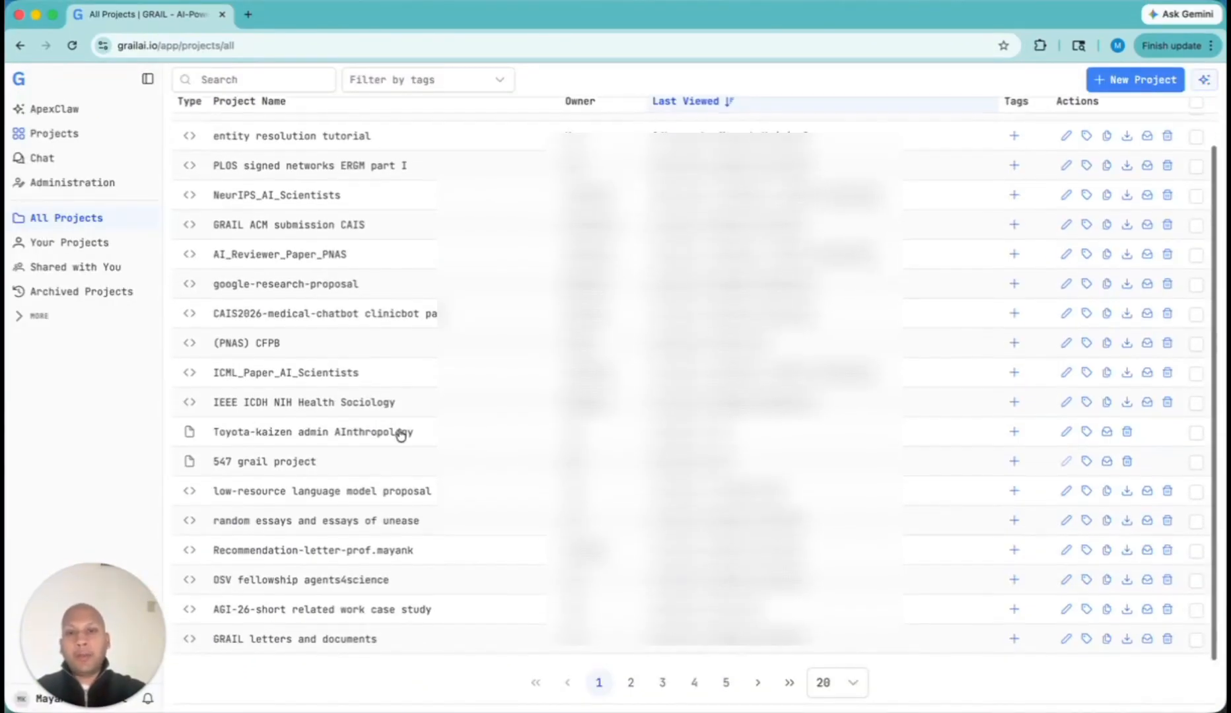
scroll(400, 436, "up", 1)
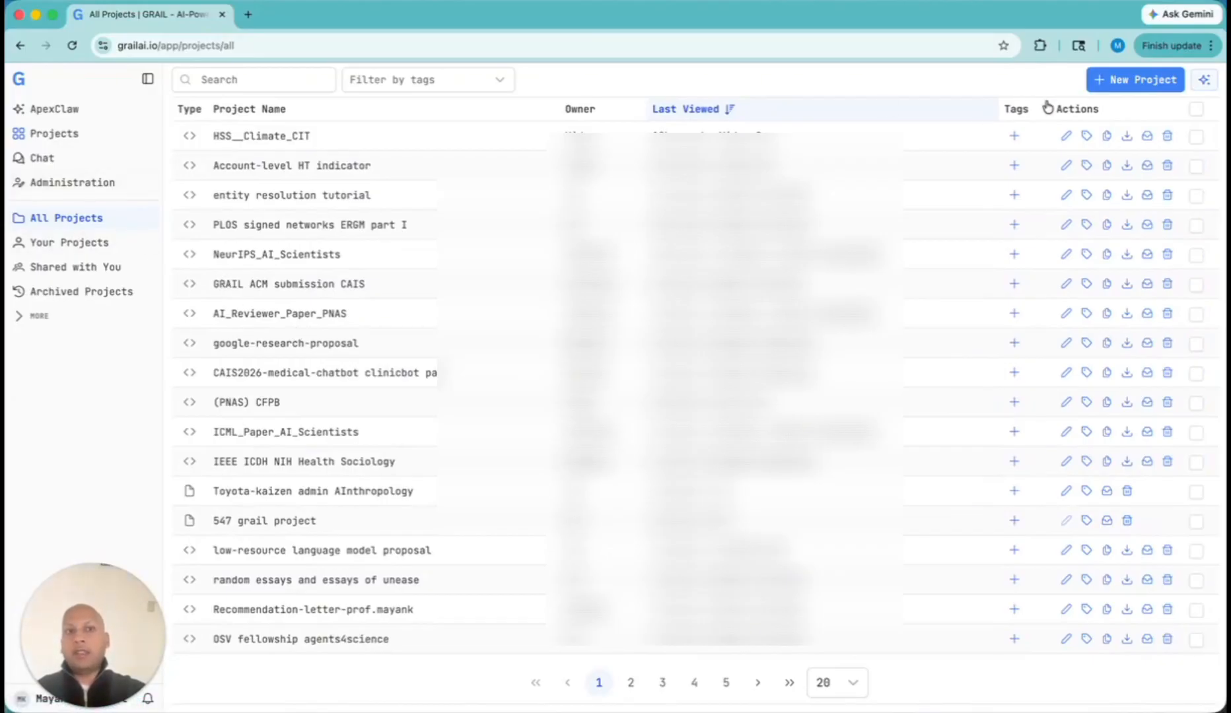
left_click(1121, 89)
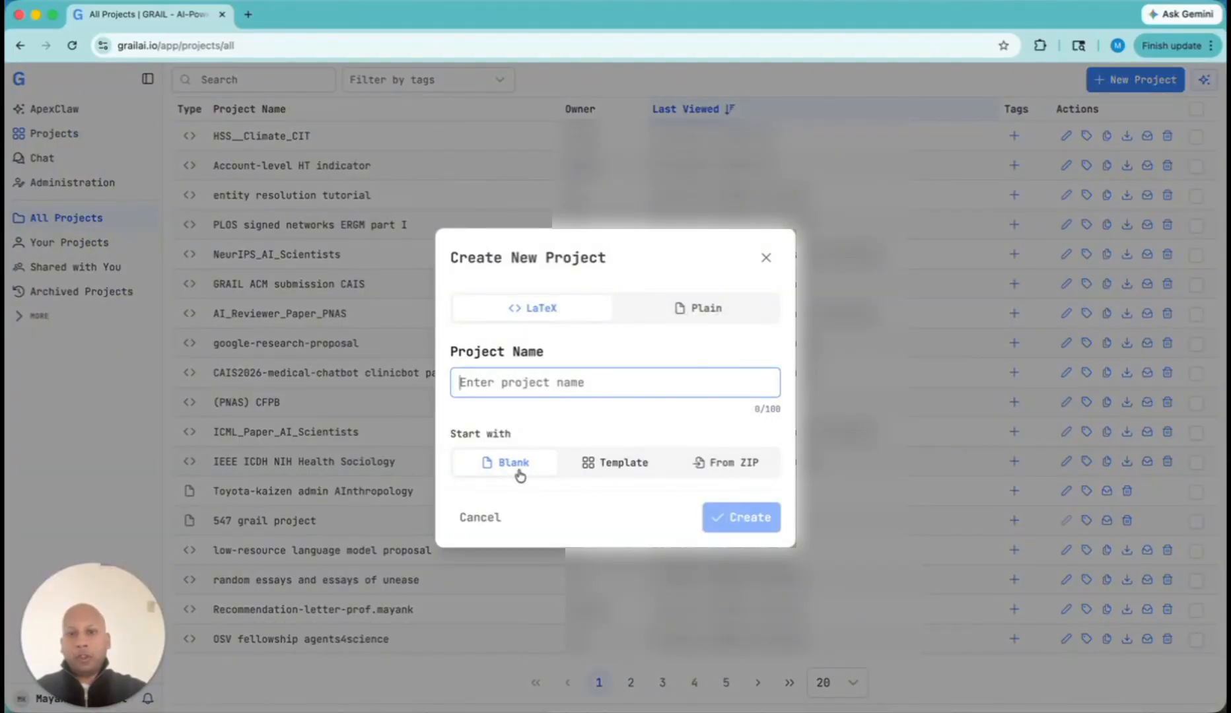
left_click(544, 381)
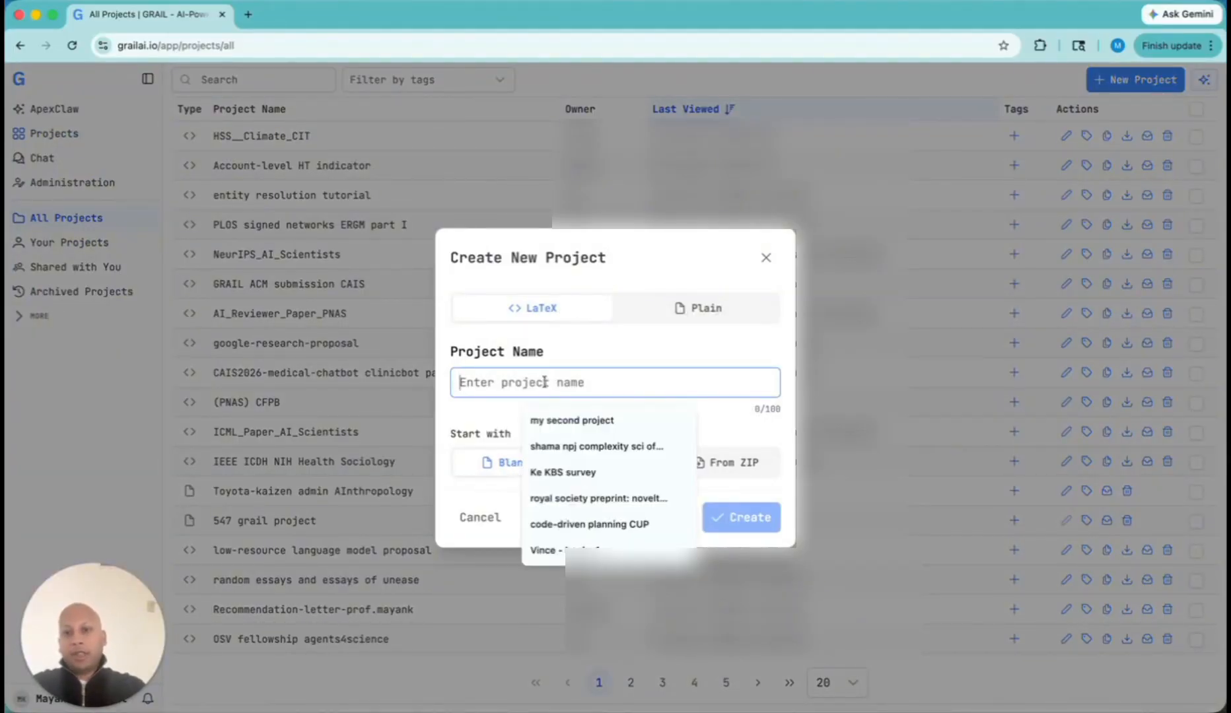
type("Kendall Hunt IS")
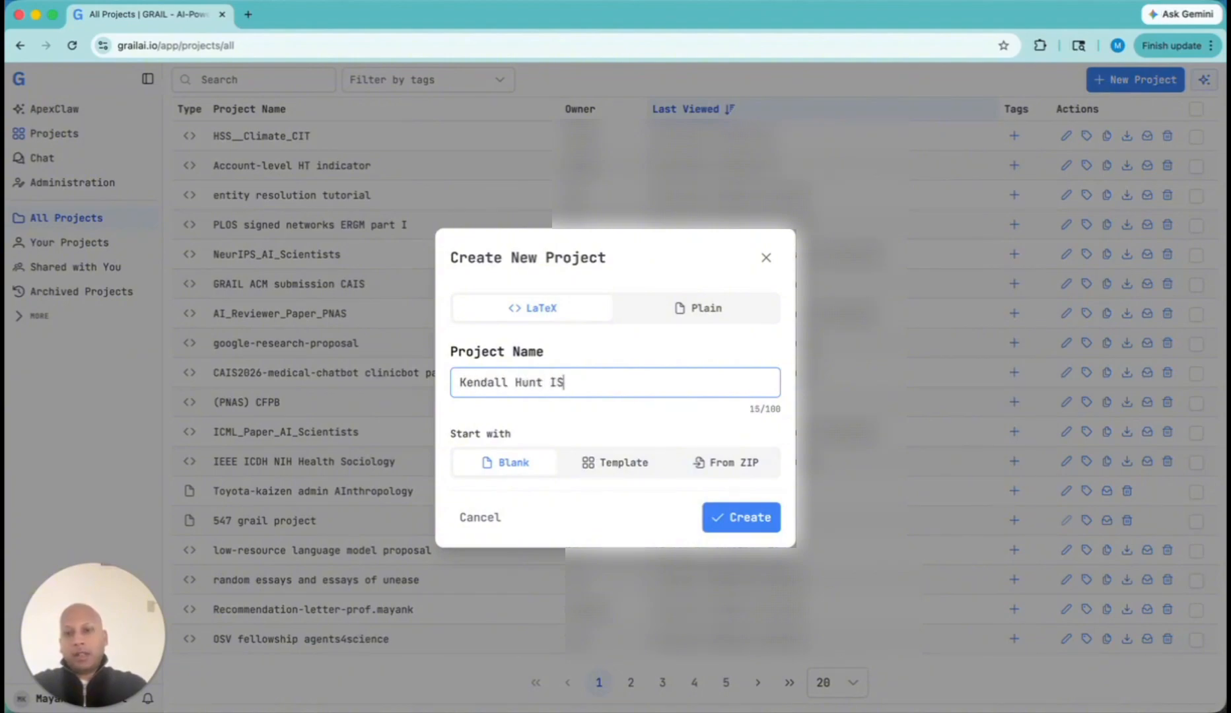
type("E 547")
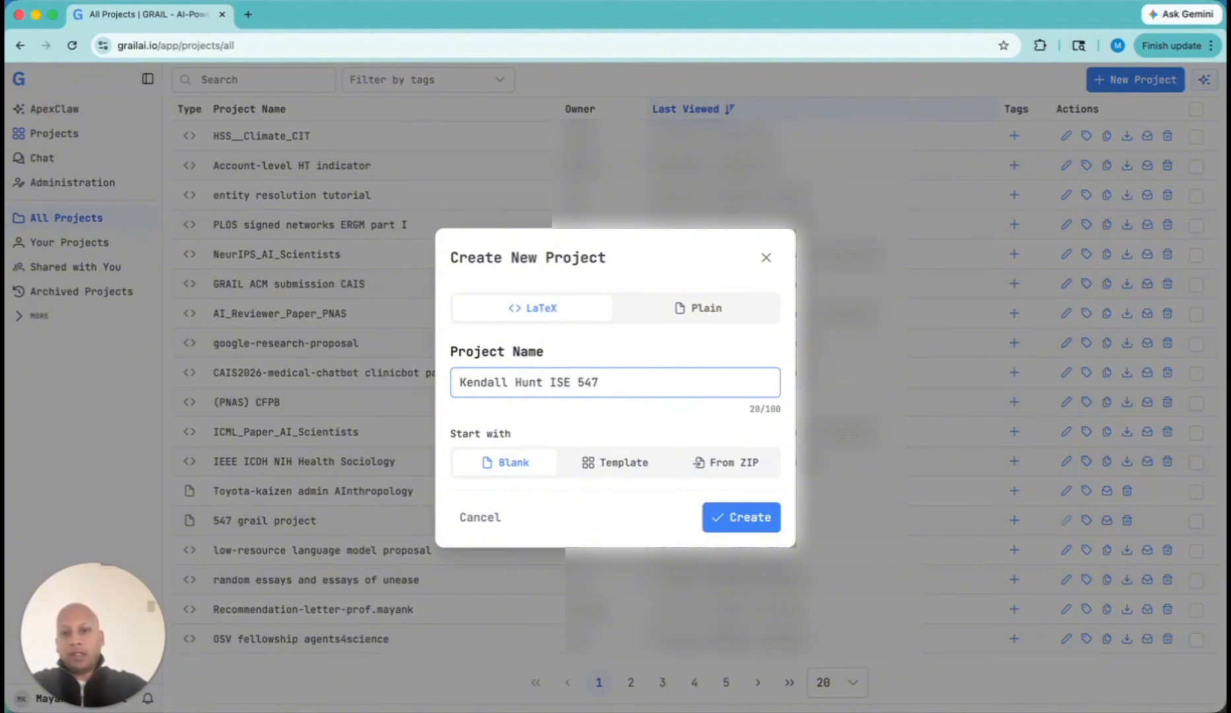
left_click(739, 517)
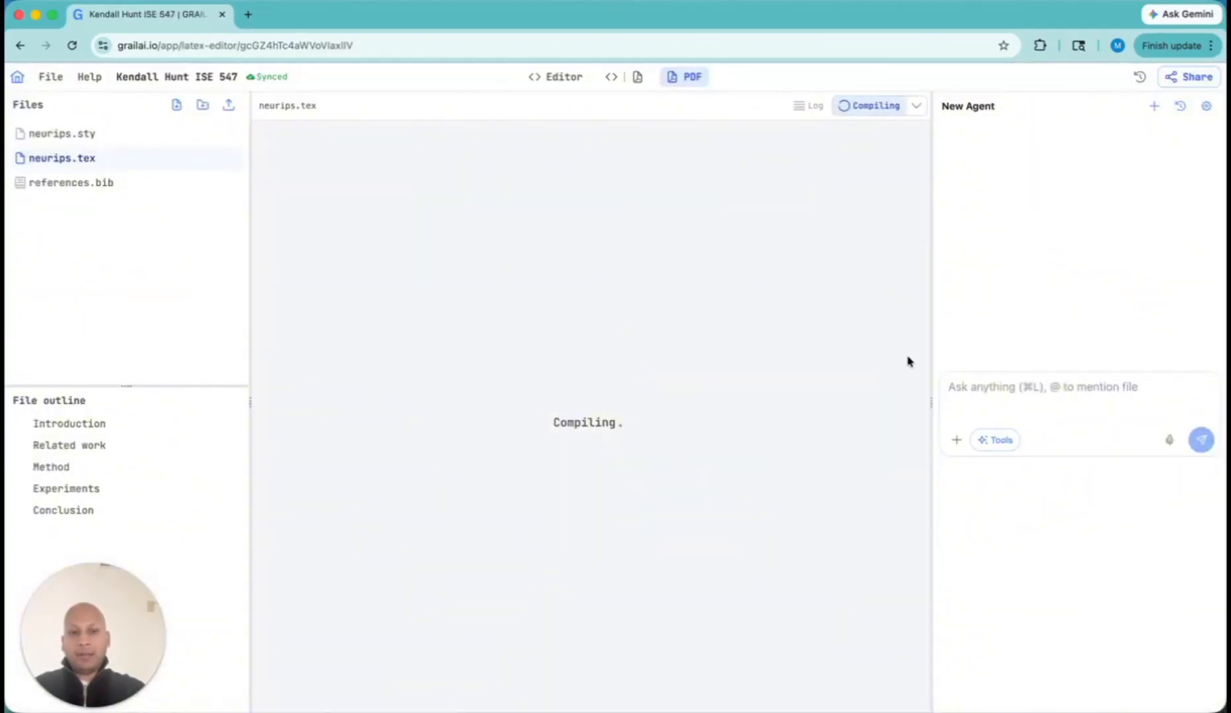
Step: Examine the LaTeX source of neurips.tex side by side with its PDF preview, adjusting the pane widths and returning to the PDF-only view
left_click_drag(929, 390, 875, 385)
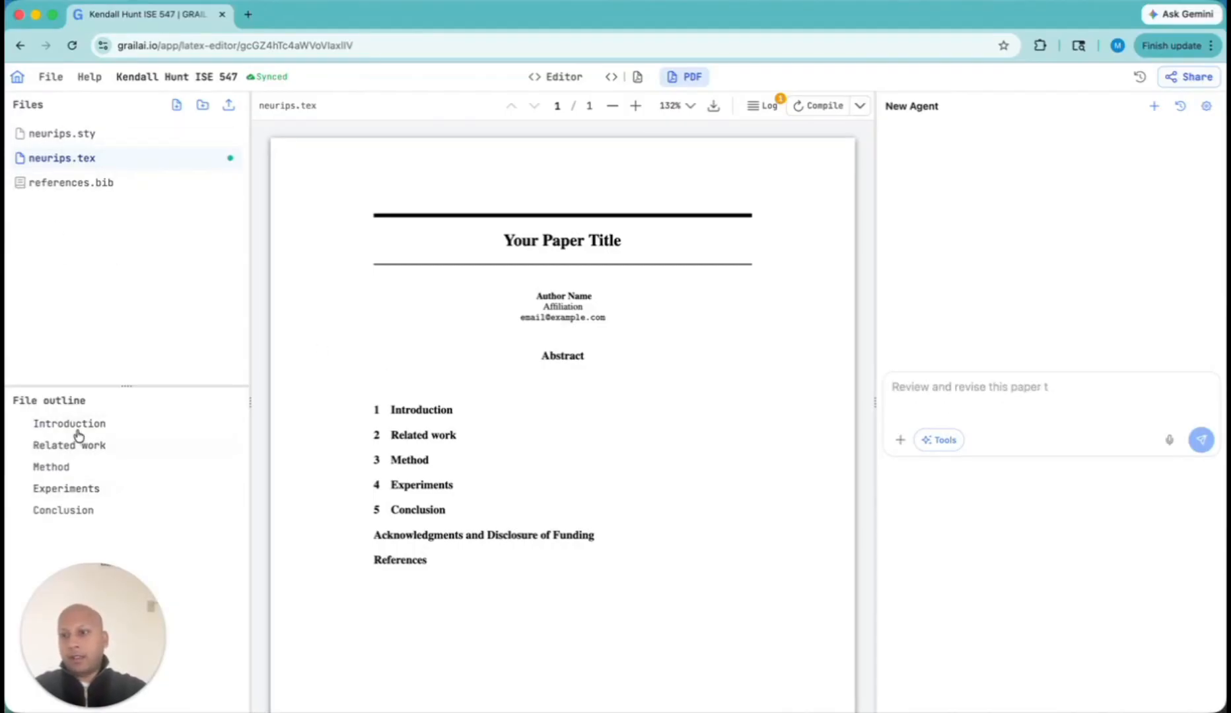
left_click(631, 79)
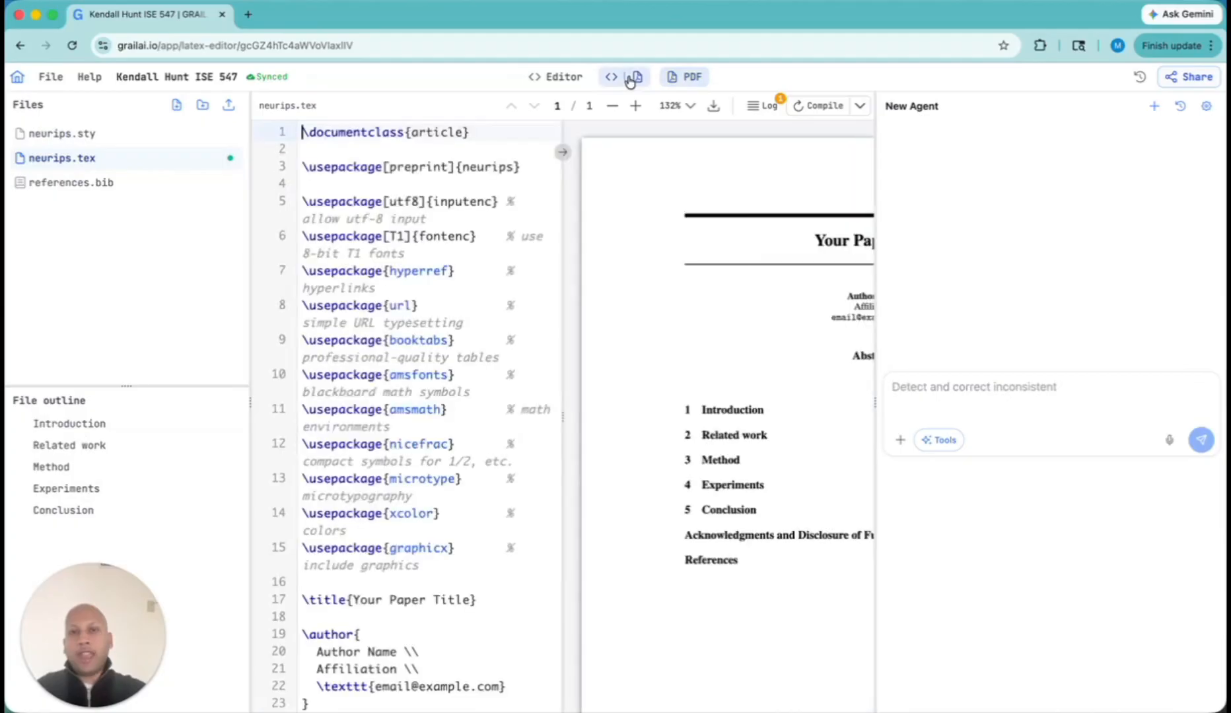
left_click_drag(560, 415, 664, 416)
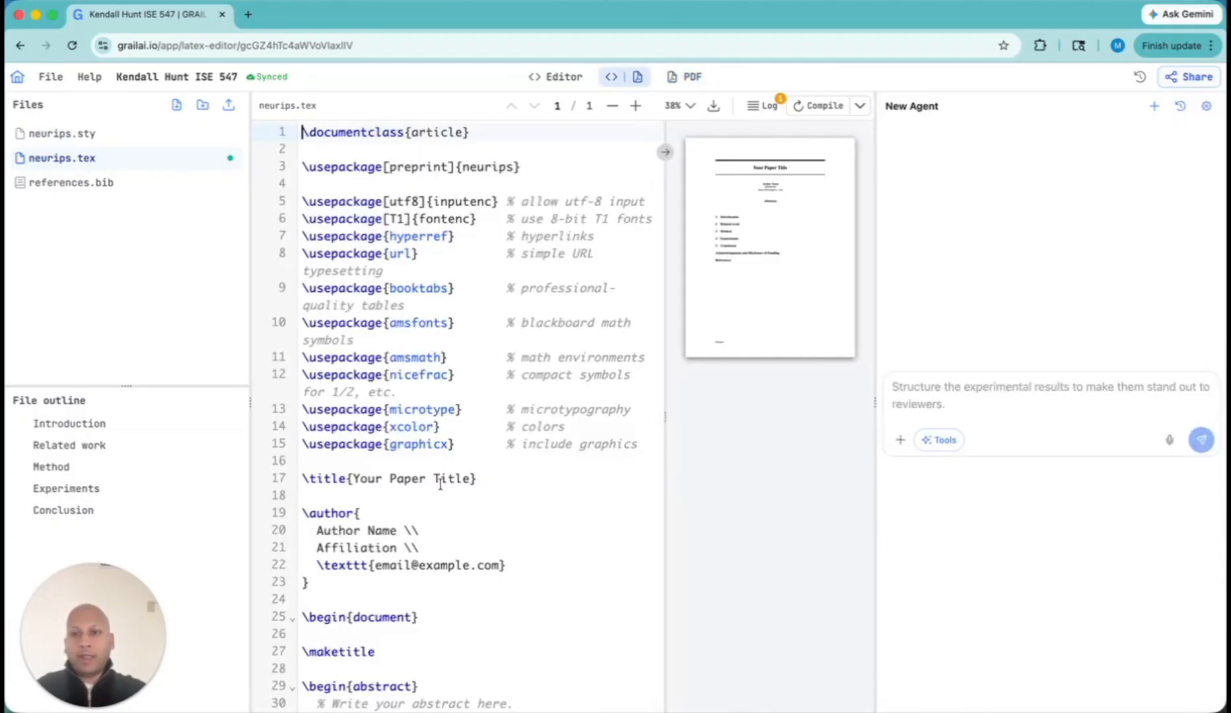
scroll(439, 488, "down", 5)
scroll(438, 510, "up", 2)
scroll(438, 509, "up", 3)
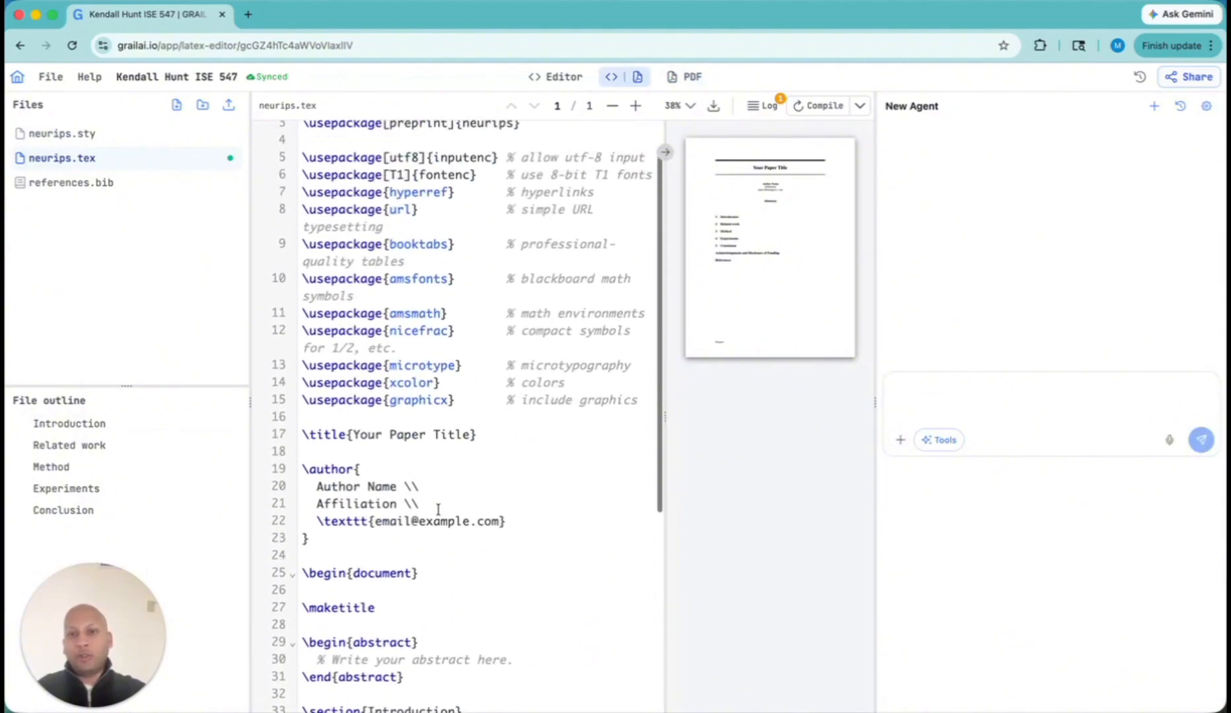
left_click_drag(666, 410, 562, 404)
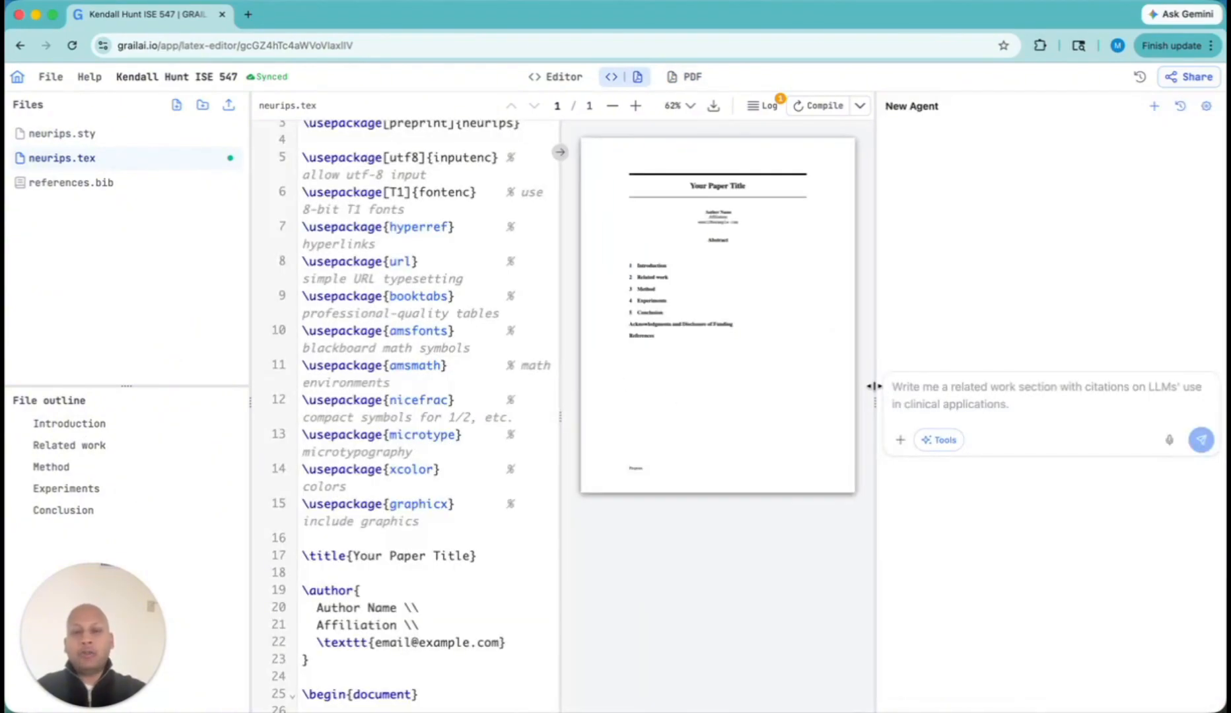
left_click_drag(876, 400, 945, 401)
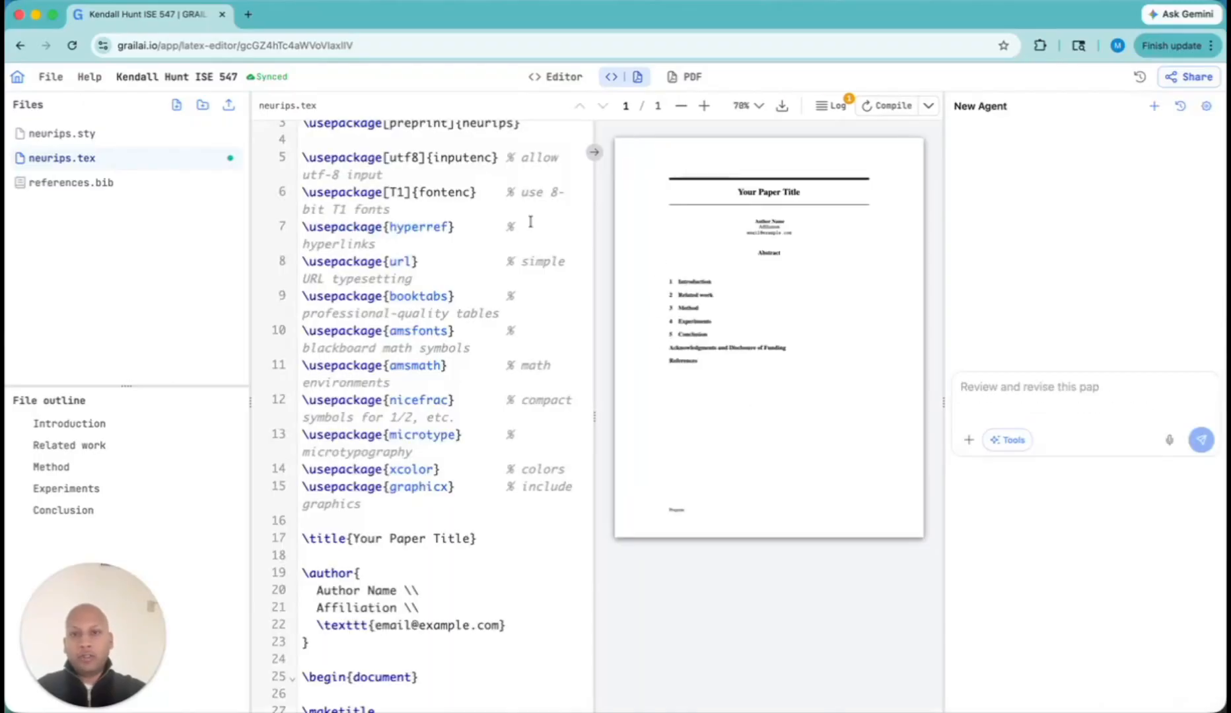
left_click(690, 82)
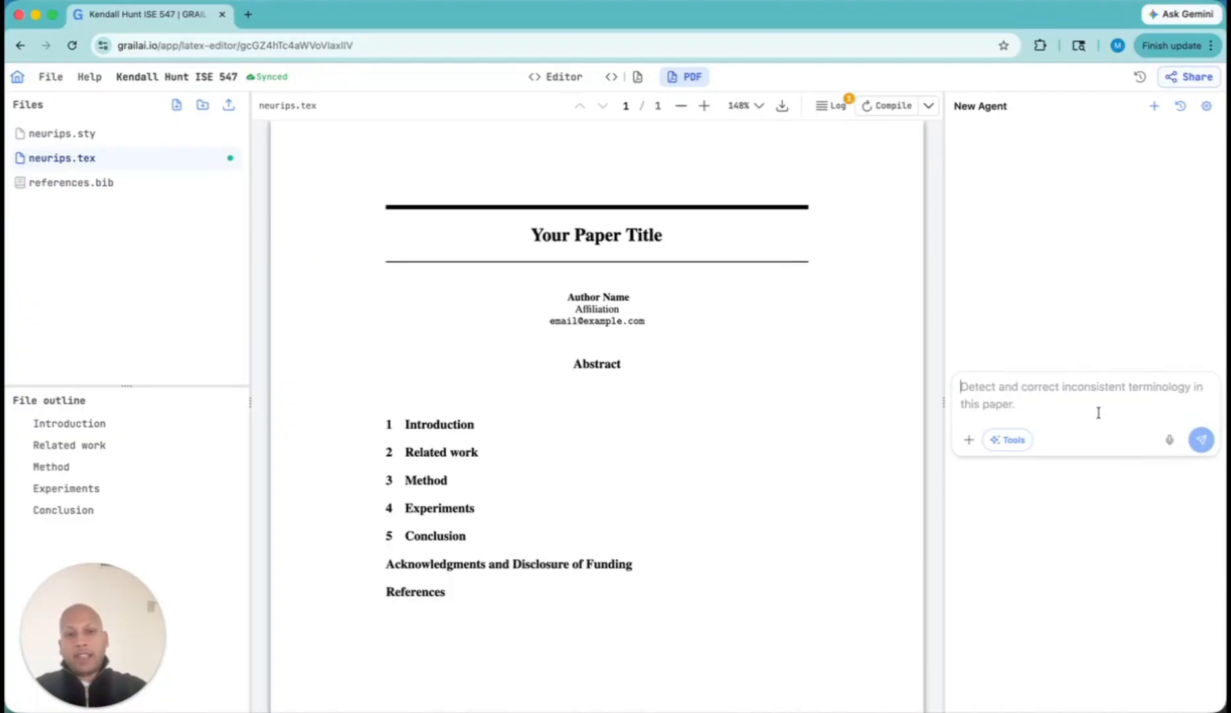
Step: Dictate and send an agent request to convert the template into a plain, double-spaced, 12-point book with seven chapters titled Chapter One, Chapter Two and so on
left_click(1171, 441)
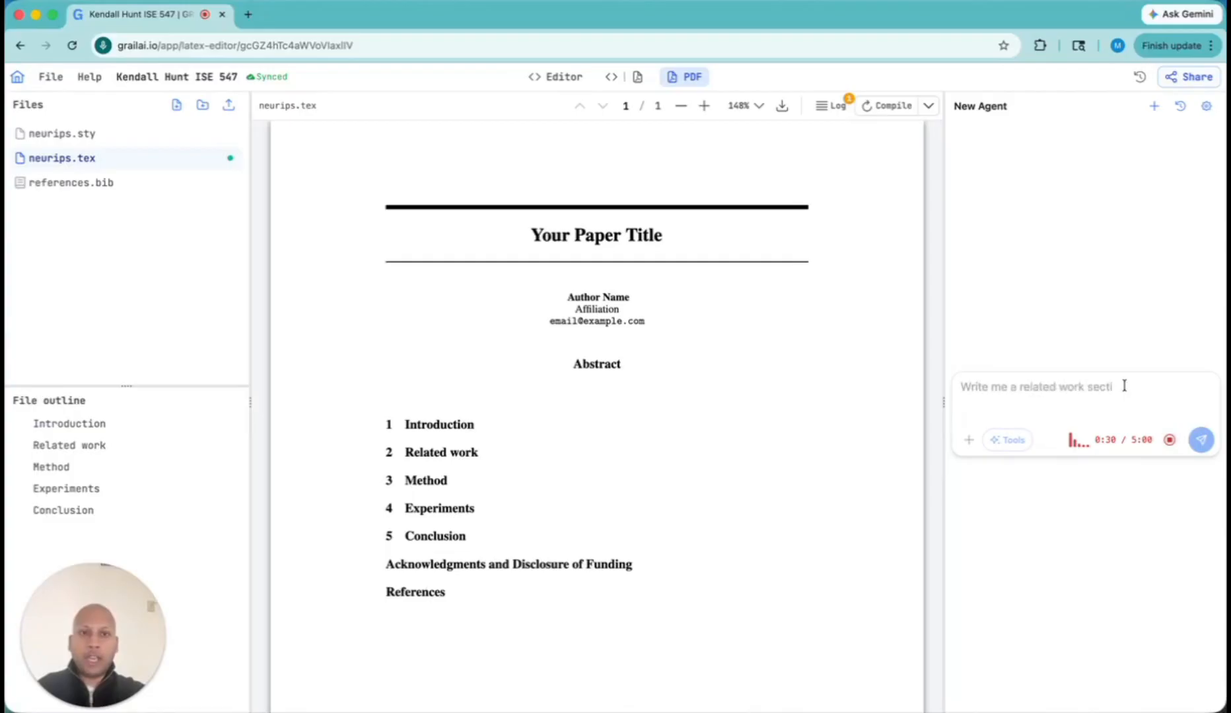
left_click(1169, 440)
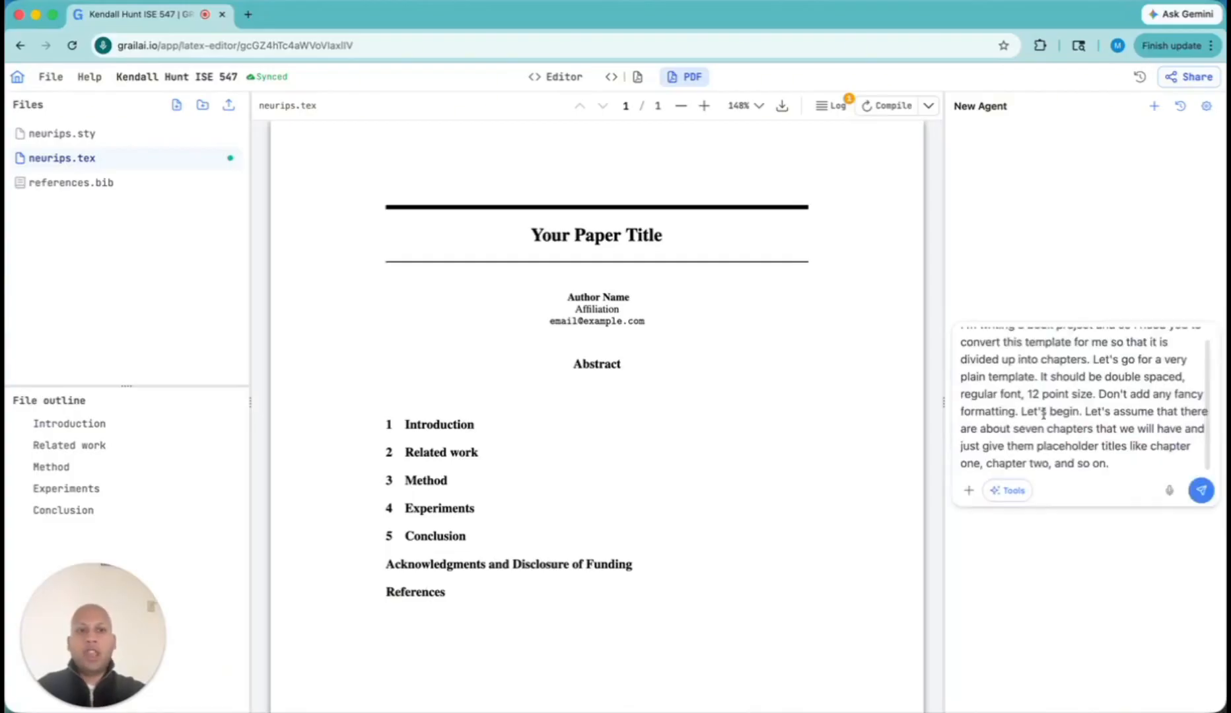
scroll(1057, 403, "up", 2)
scroll(1077, 393, "down", 2)
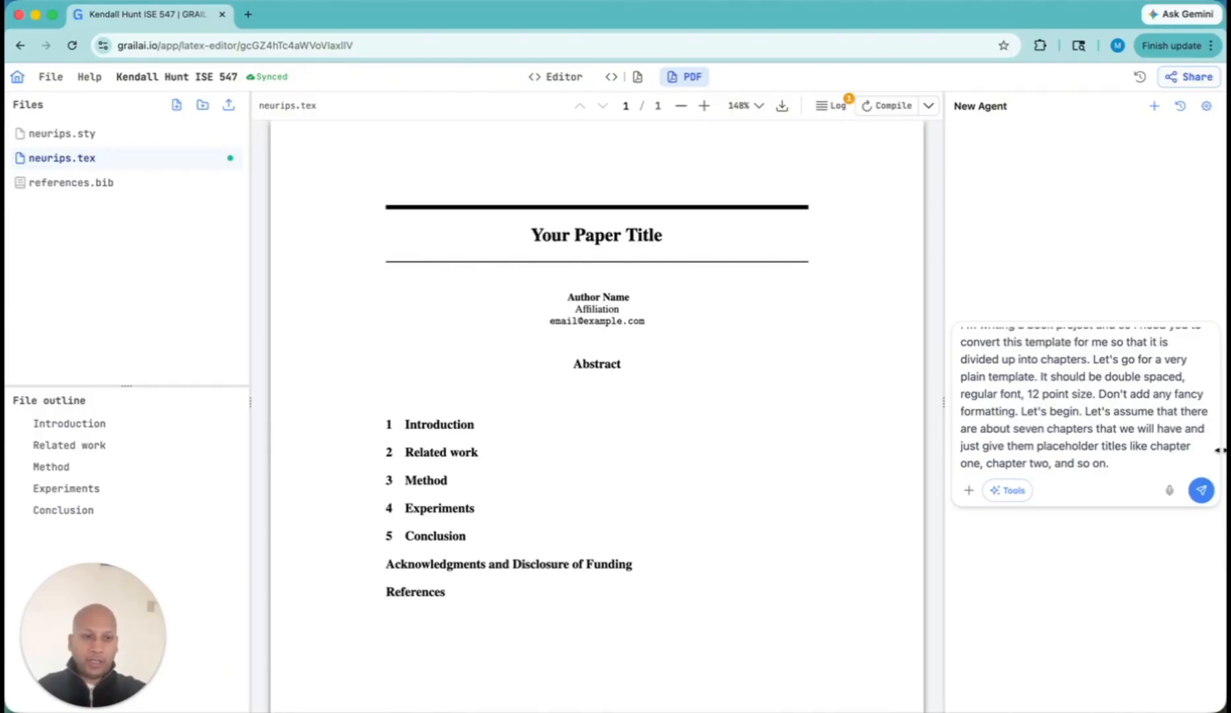
left_click(1202, 490)
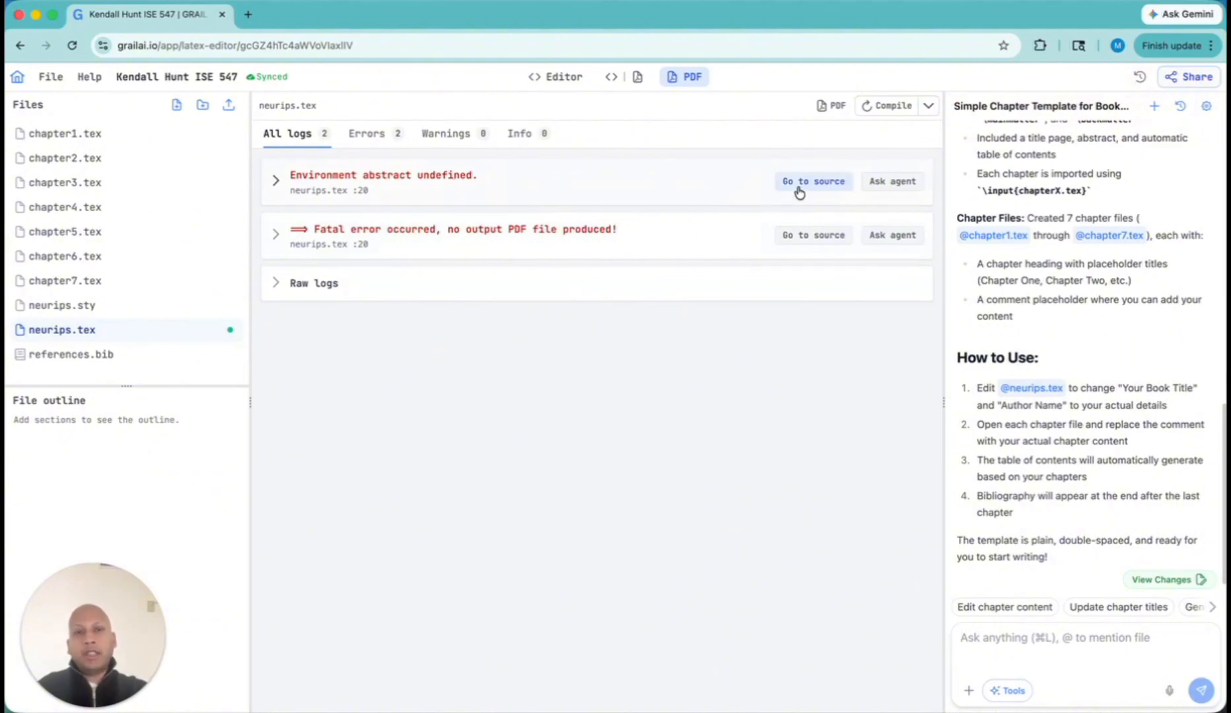
Step: Send the "Environment abstract undefined" error in neurips.tex to the agent for fixing and check the title page of the recompiled PDF
left_click(892, 185)
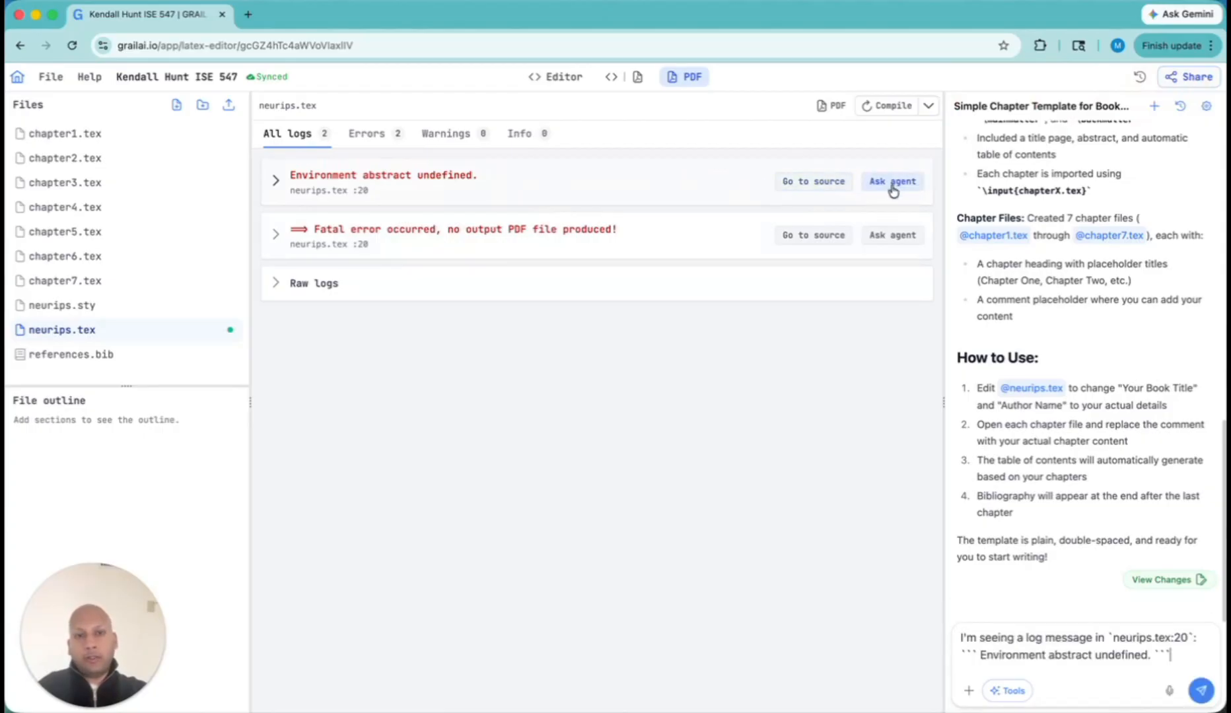
left_click(1200, 697)
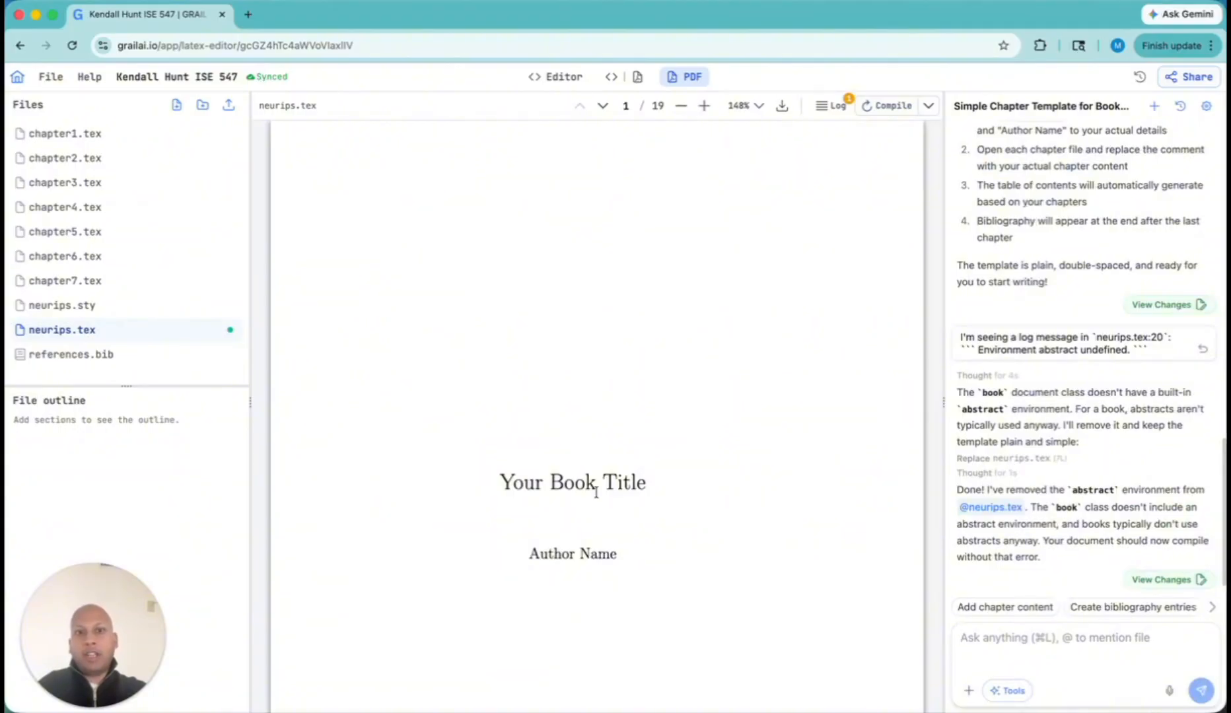
scroll(597, 492, "down", 3)
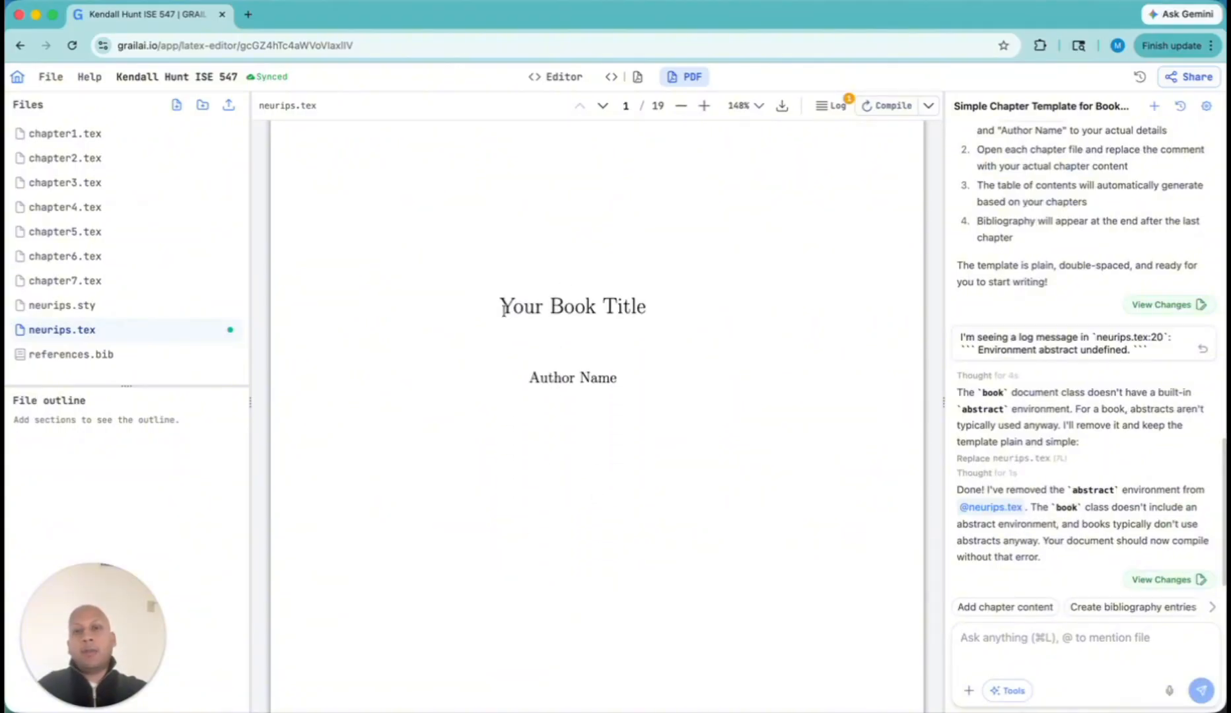
Step: Examine the table of contents and the empty chapter pages in the recompiled book PDF
scroll(654, 435, "down", 20)
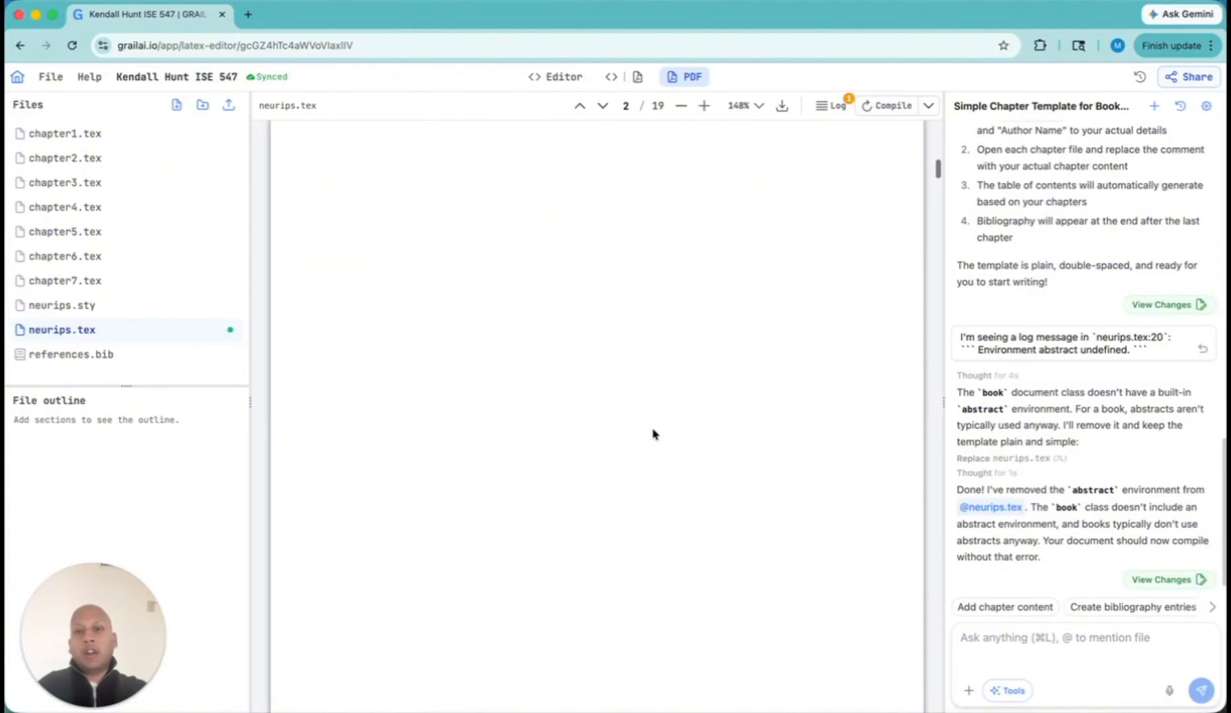
scroll(654, 434, "down", 5)
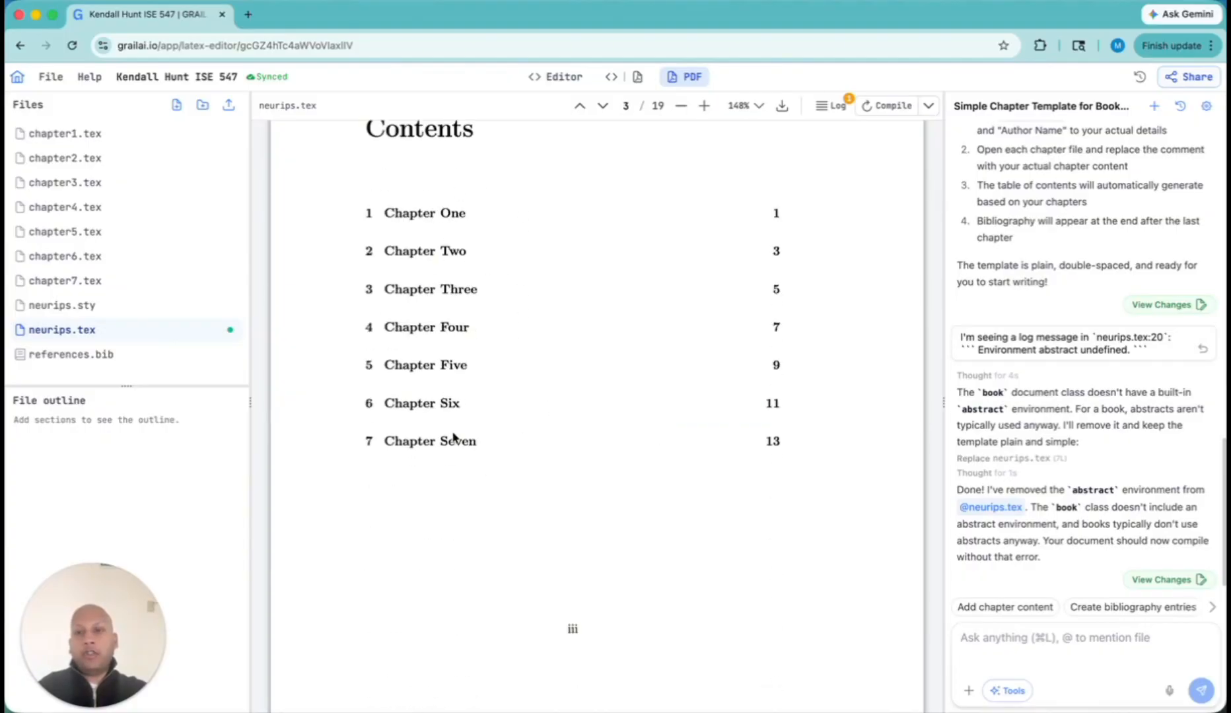
scroll(415, 449, "down", 10)
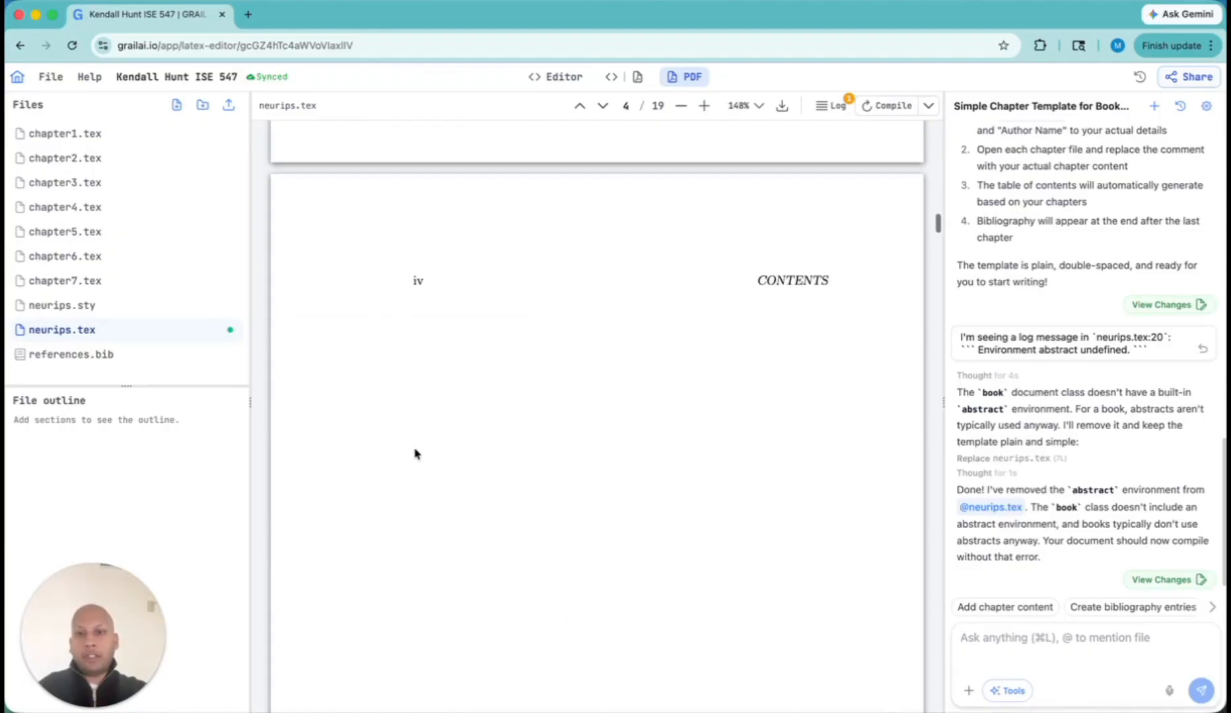
scroll(415, 453, "down", 15)
scroll(415, 449, "up", 6)
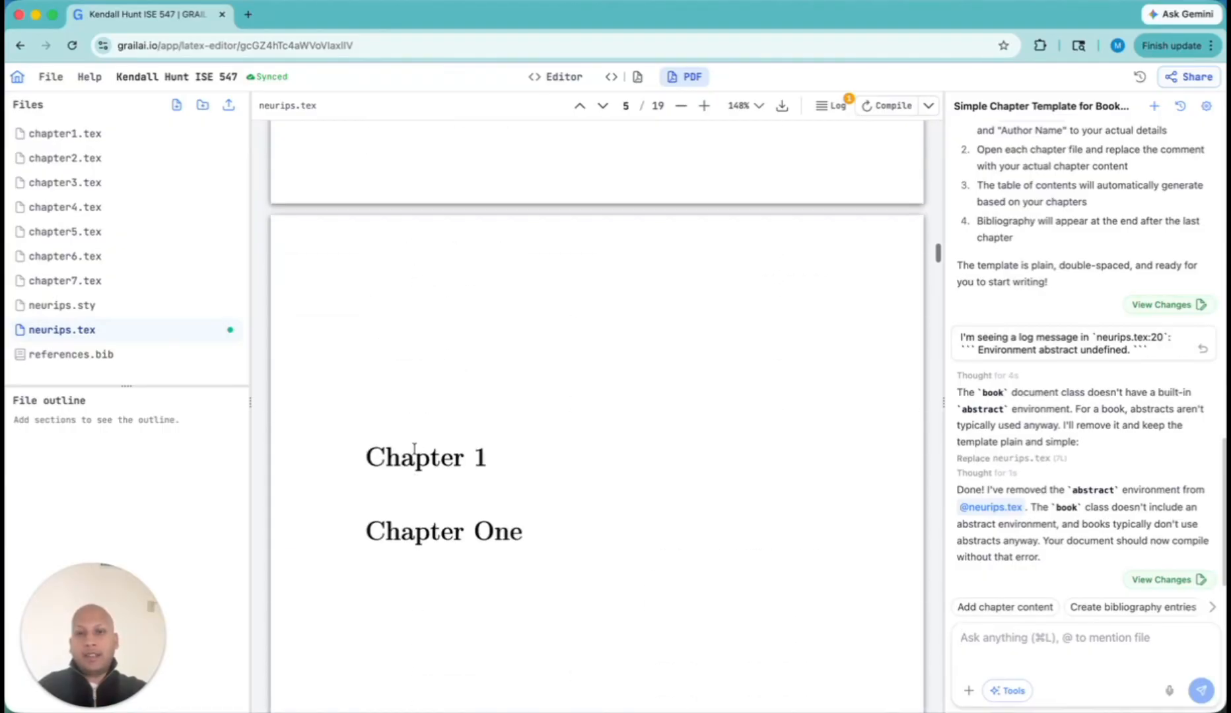
scroll(415, 449, "down", 10)
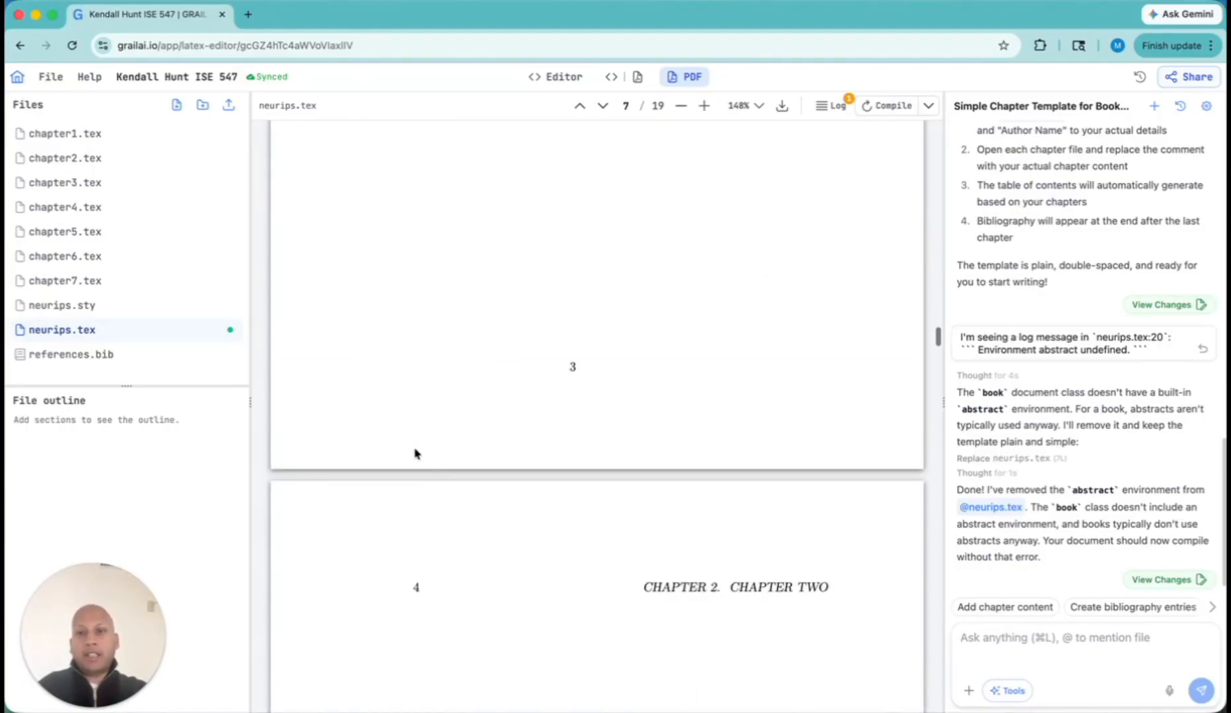
scroll(415, 453, "up", 15)
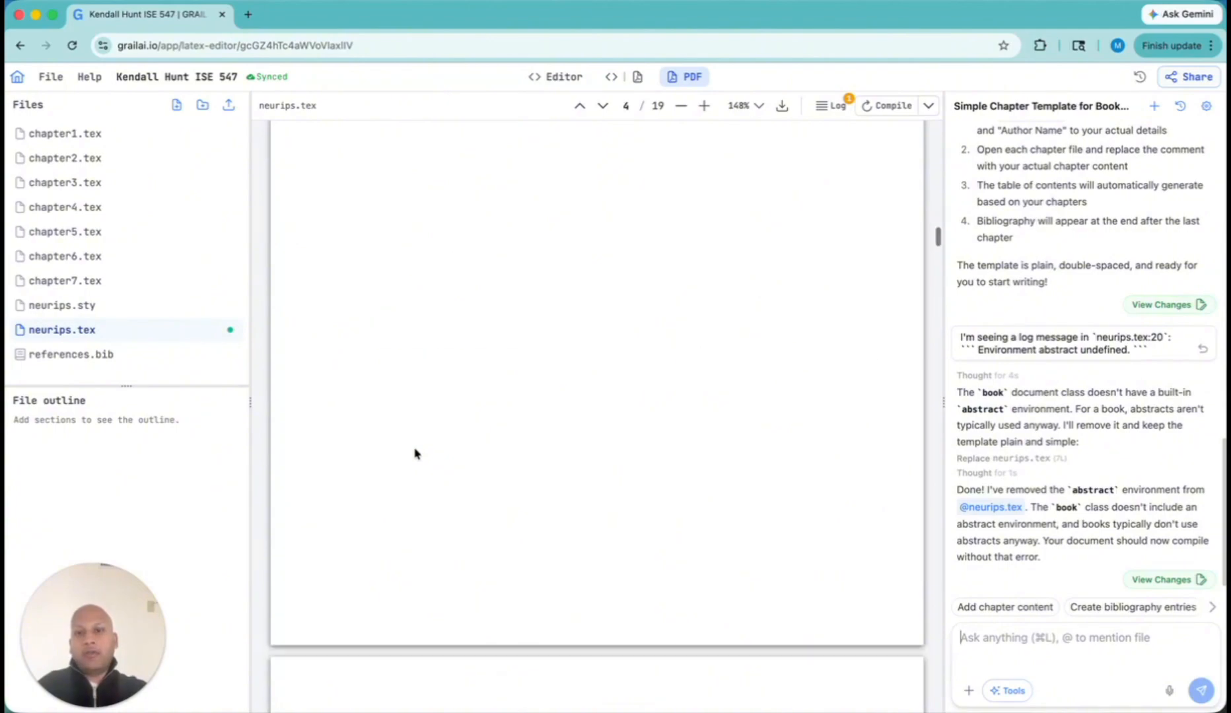
scroll(415, 454, "down", 5)
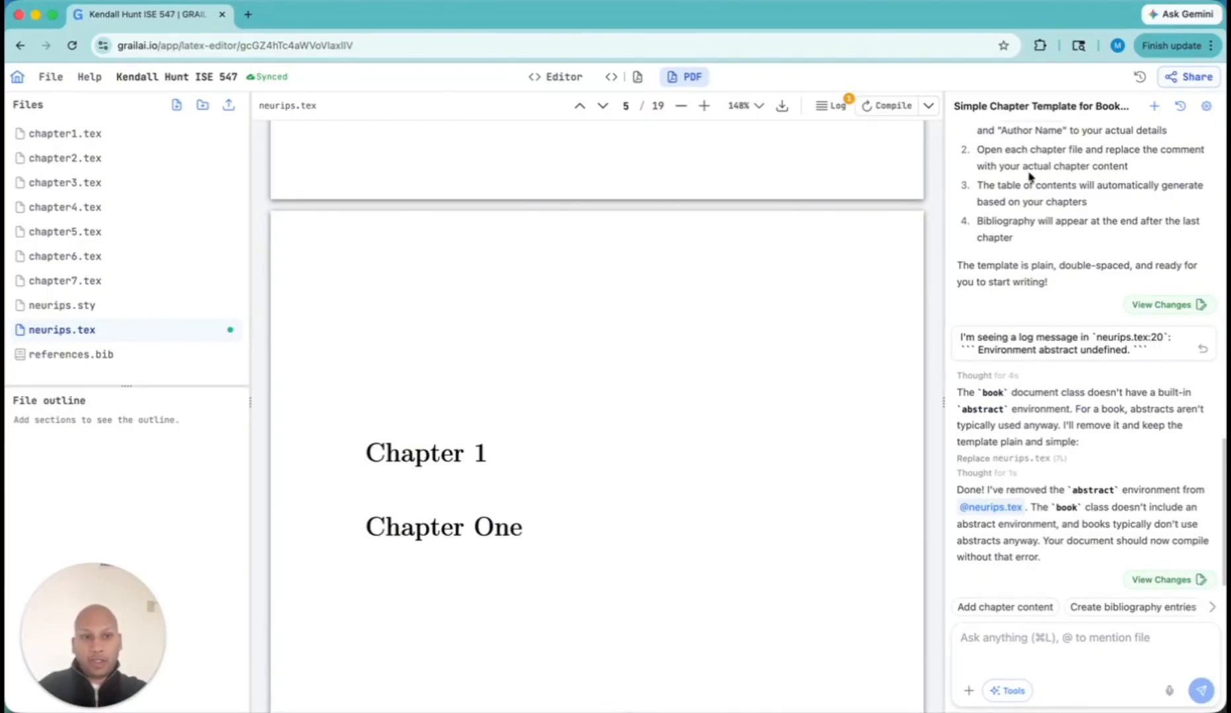
Step: Start a new agent conversation and view the list of past conversations without switching to one
left_click(1155, 107)
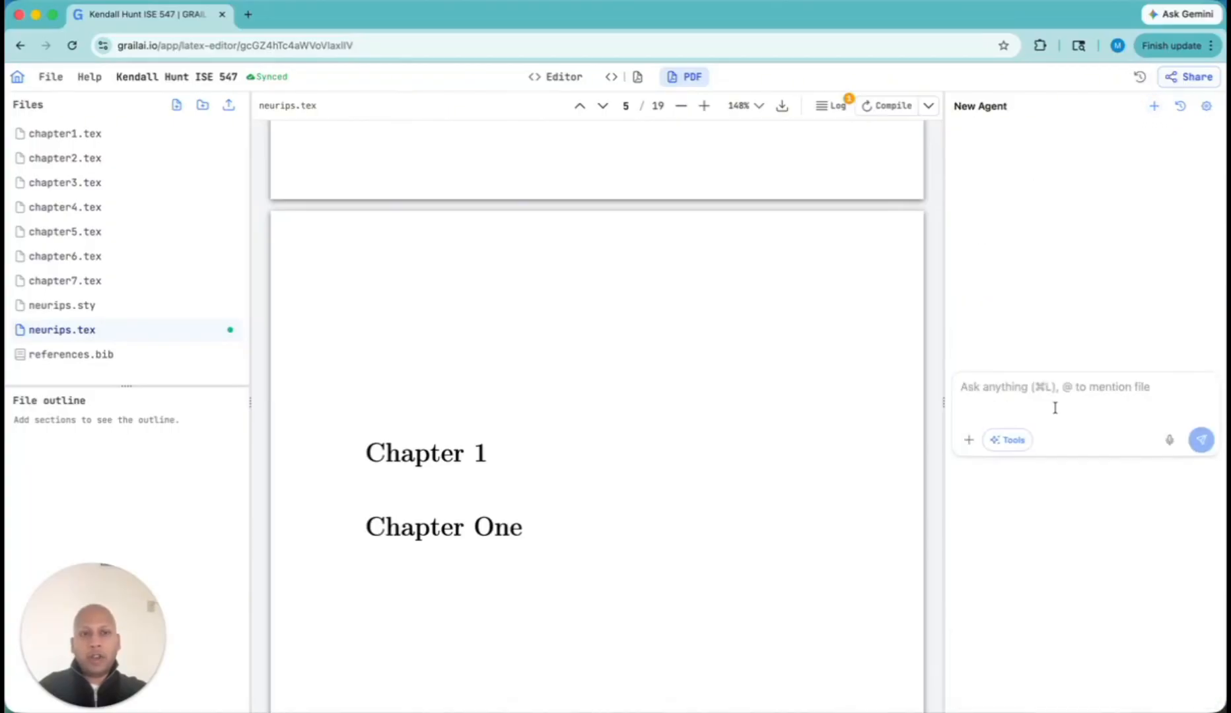
type("Write me a related work section with citations on LLMs' use in clinical applications.")
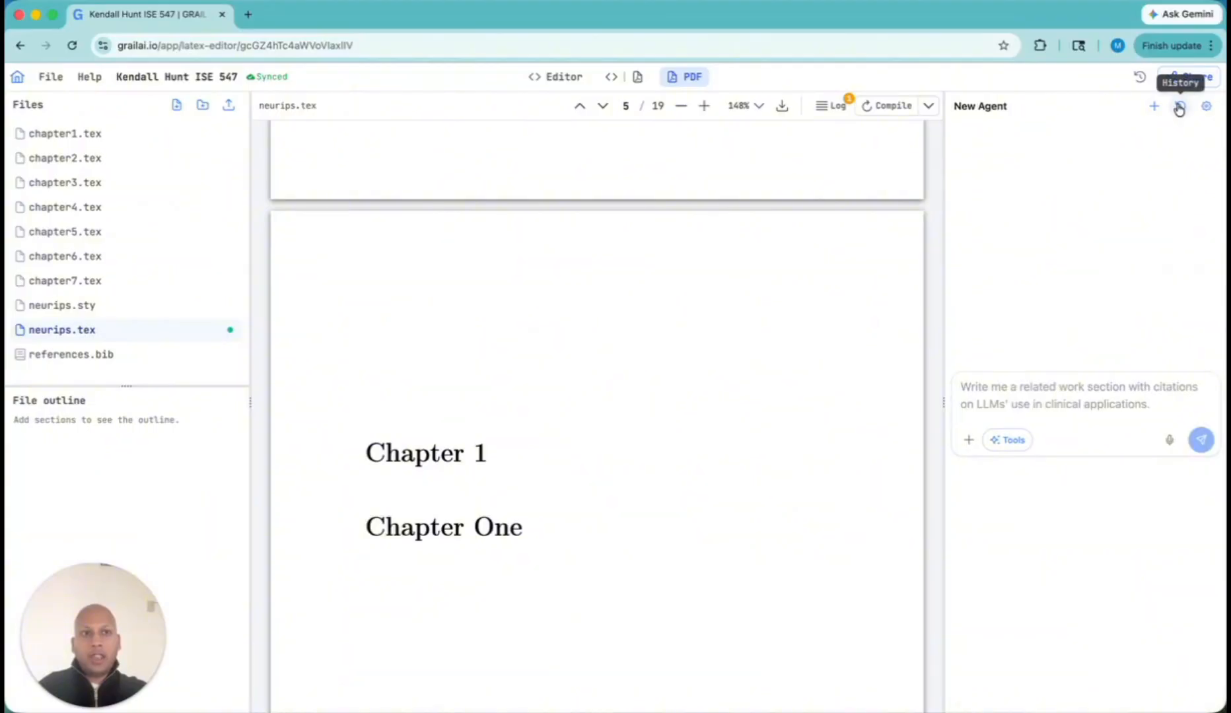
left_click(1180, 106)
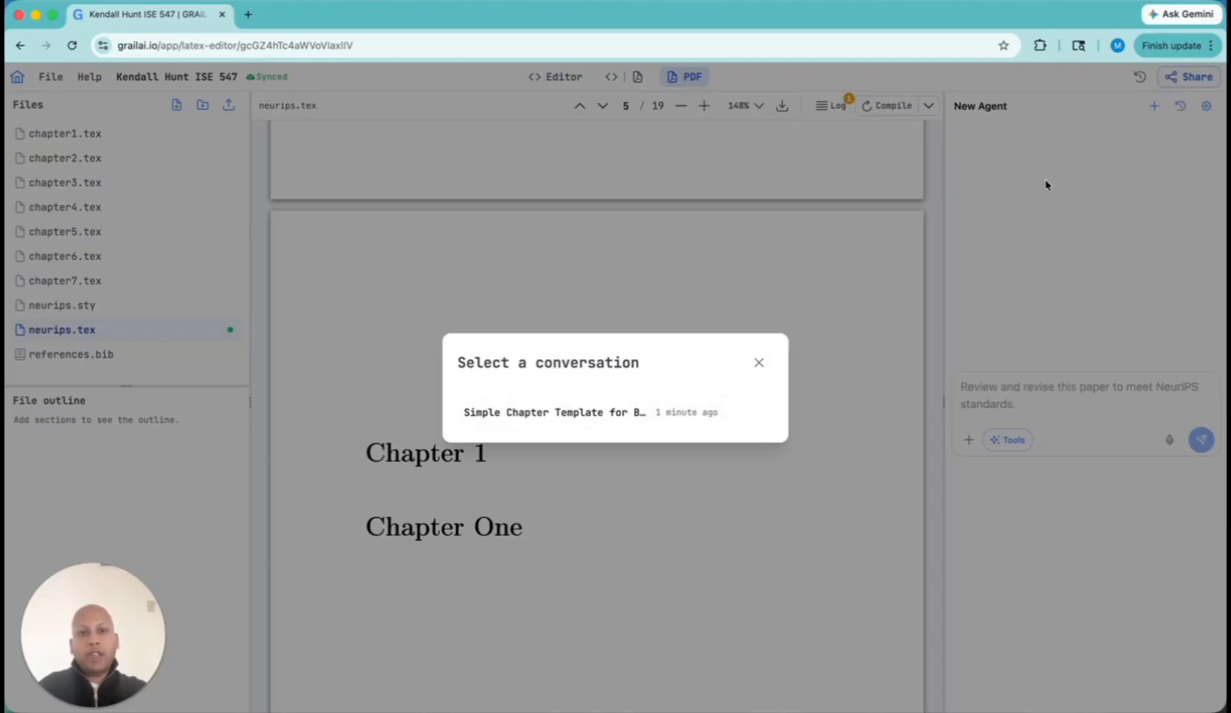
left_click(759, 363)
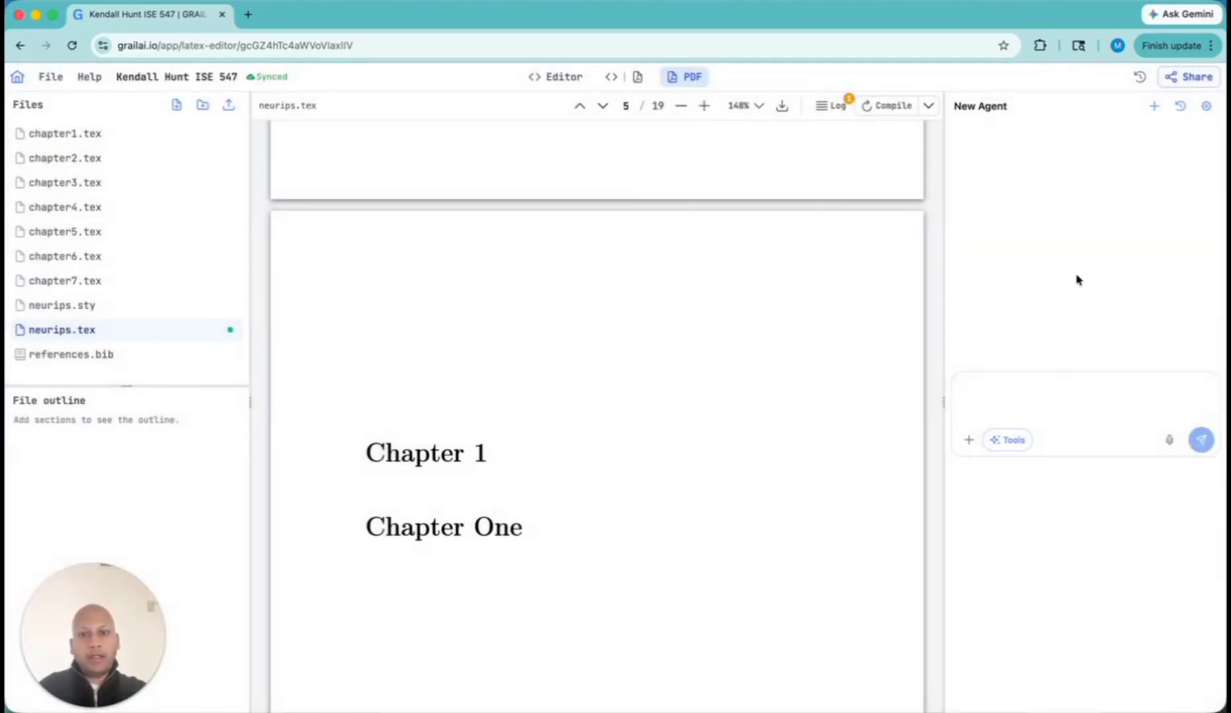
scroll(731, 316, "down", 2)
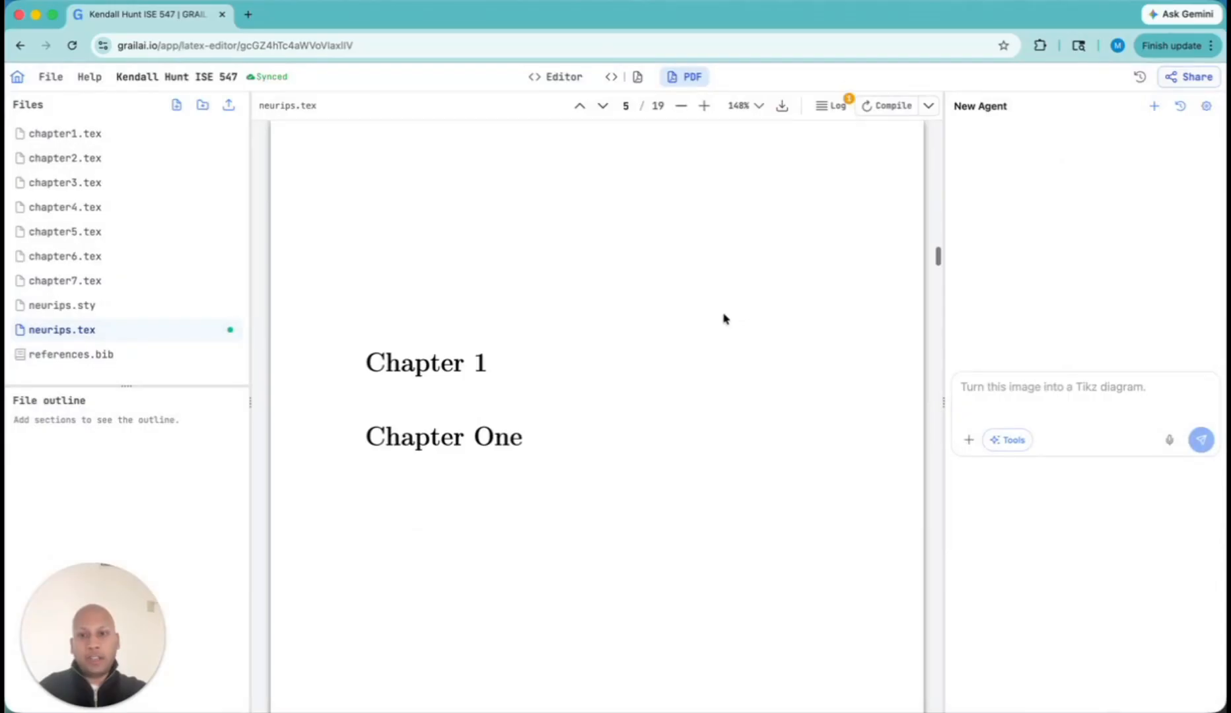
Step: Attach week-1-intro-to-course.pdf from the content/chapters/chapter-1-intro-NLP folder in Finder to the new agent conversation in GRAIL
left_click(79, 705)
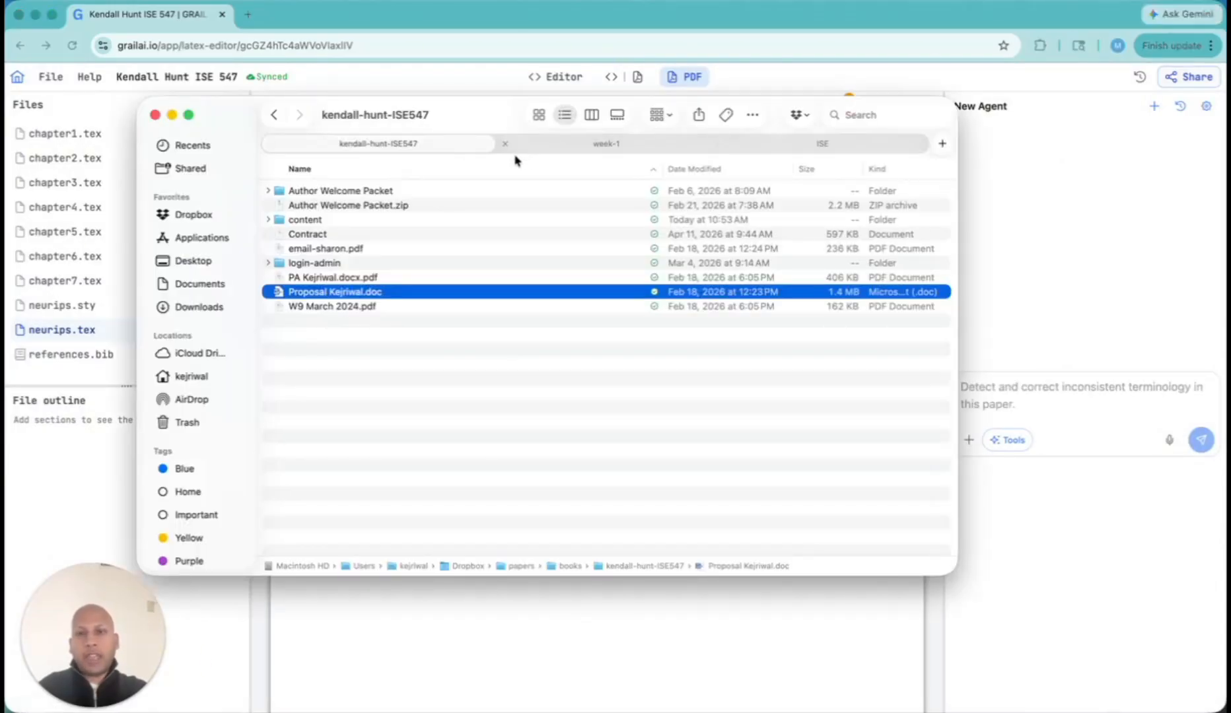
left_click(415, 222)
double_click(404, 222)
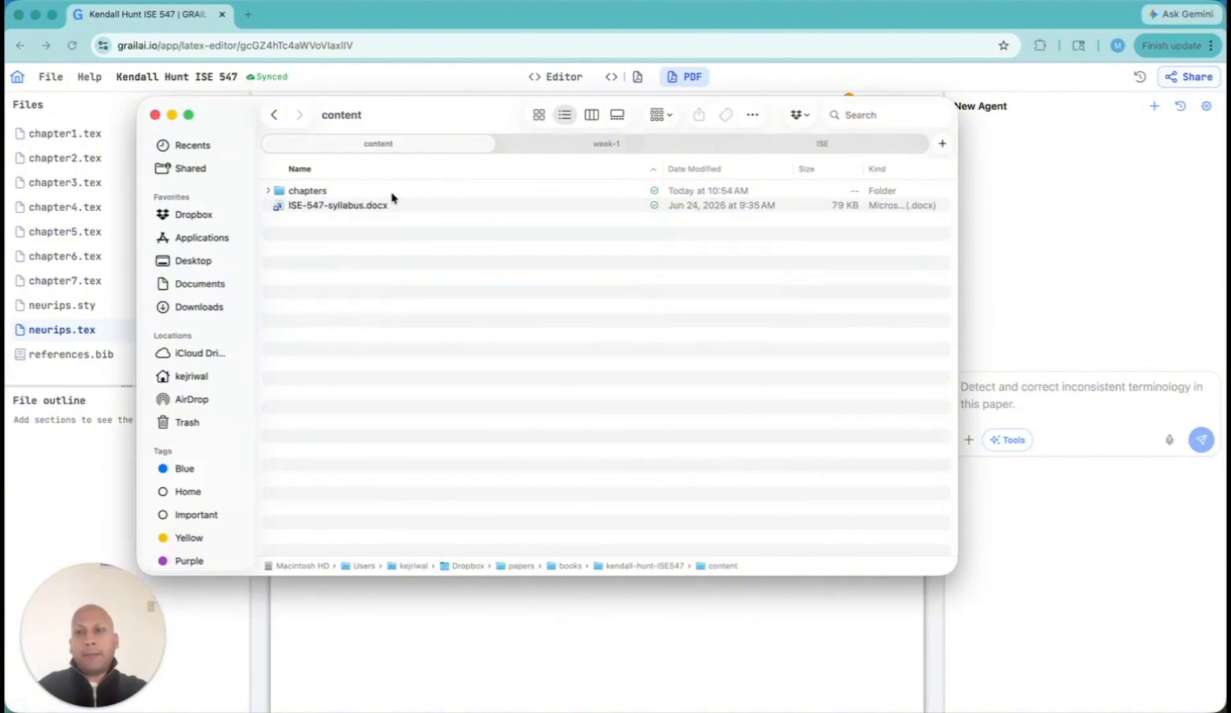
double_click(395, 191)
double_click(373, 192)
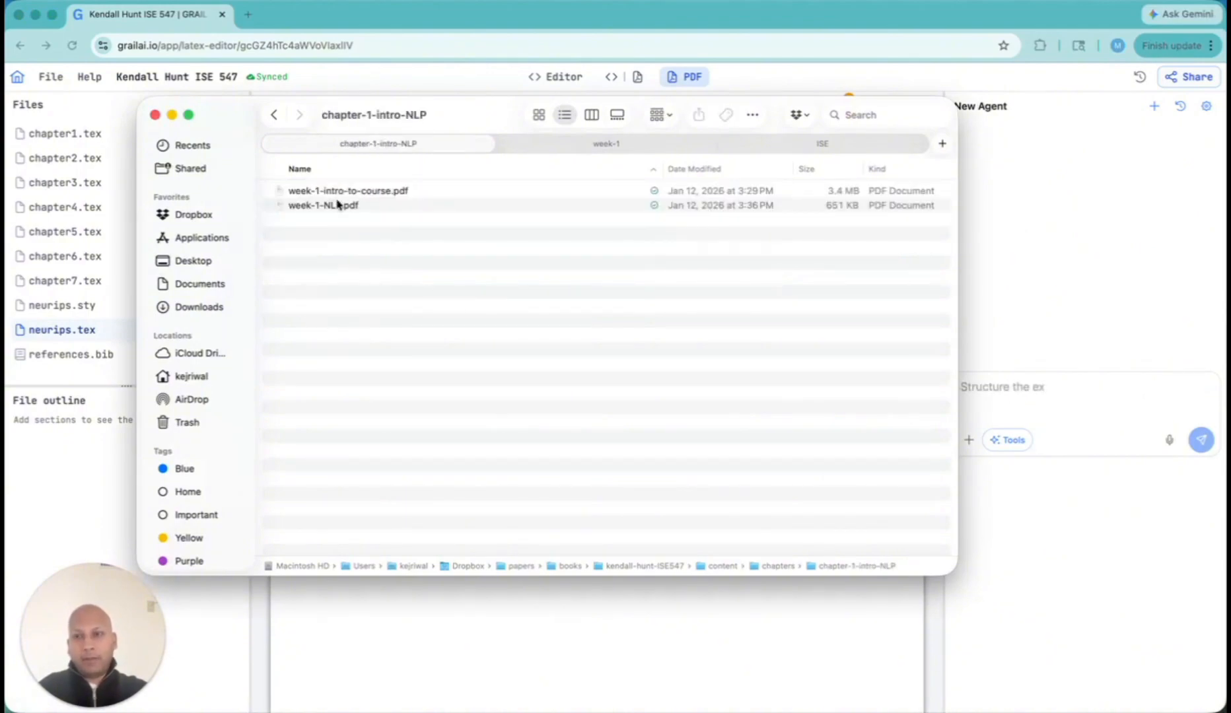
left_click(353, 192)
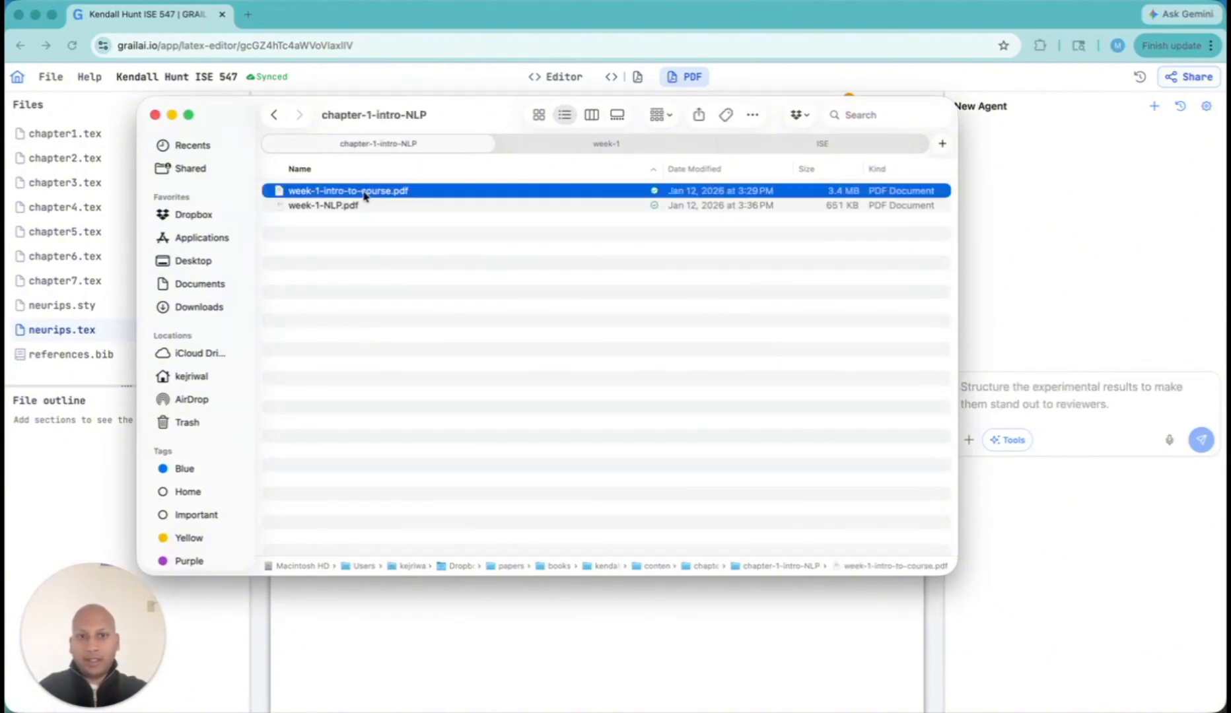
left_click_drag(354, 193, 1089, 296)
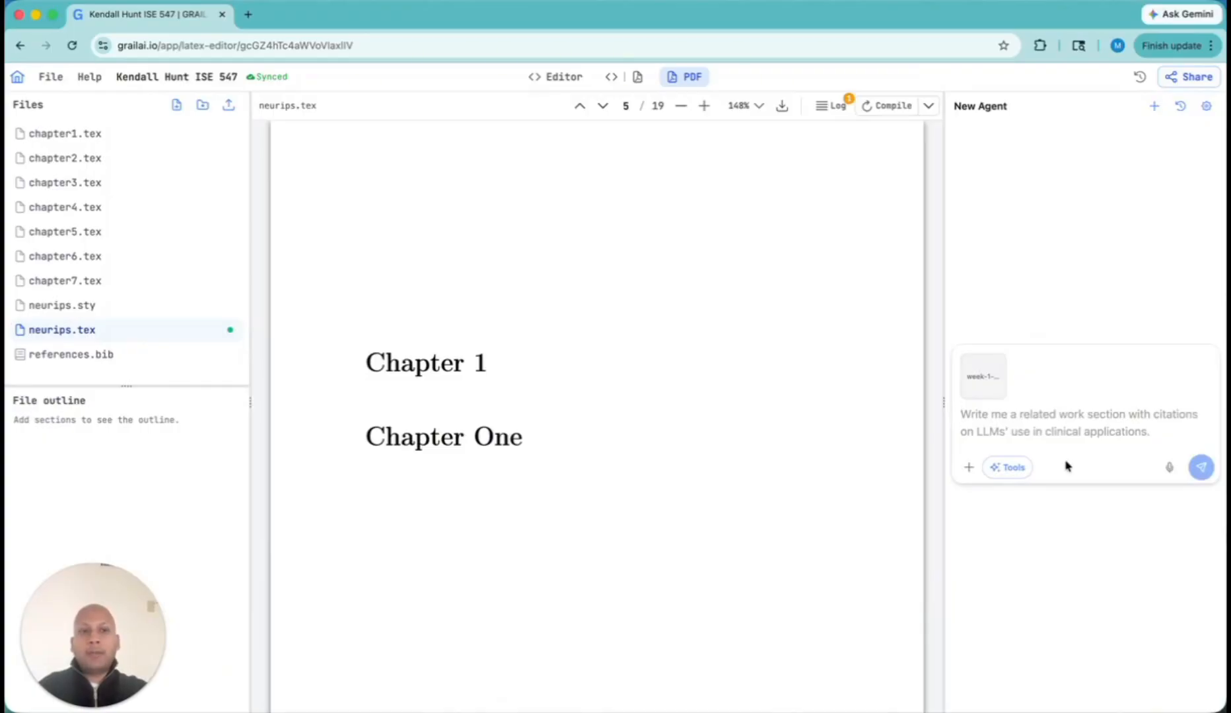
Step: Dictate and send an agent request to draft chapter one from the attached slides as a formal but interesting graduate instructional text with subsections
left_click(1169, 467)
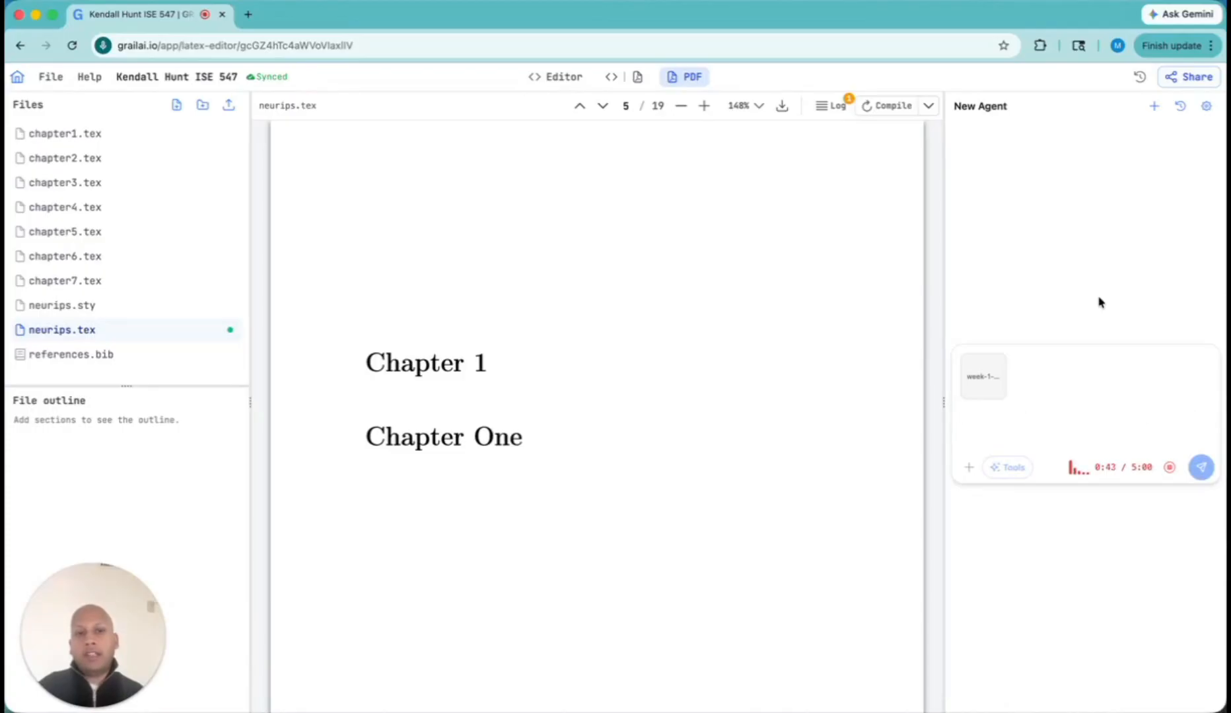
left_click(1169, 467)
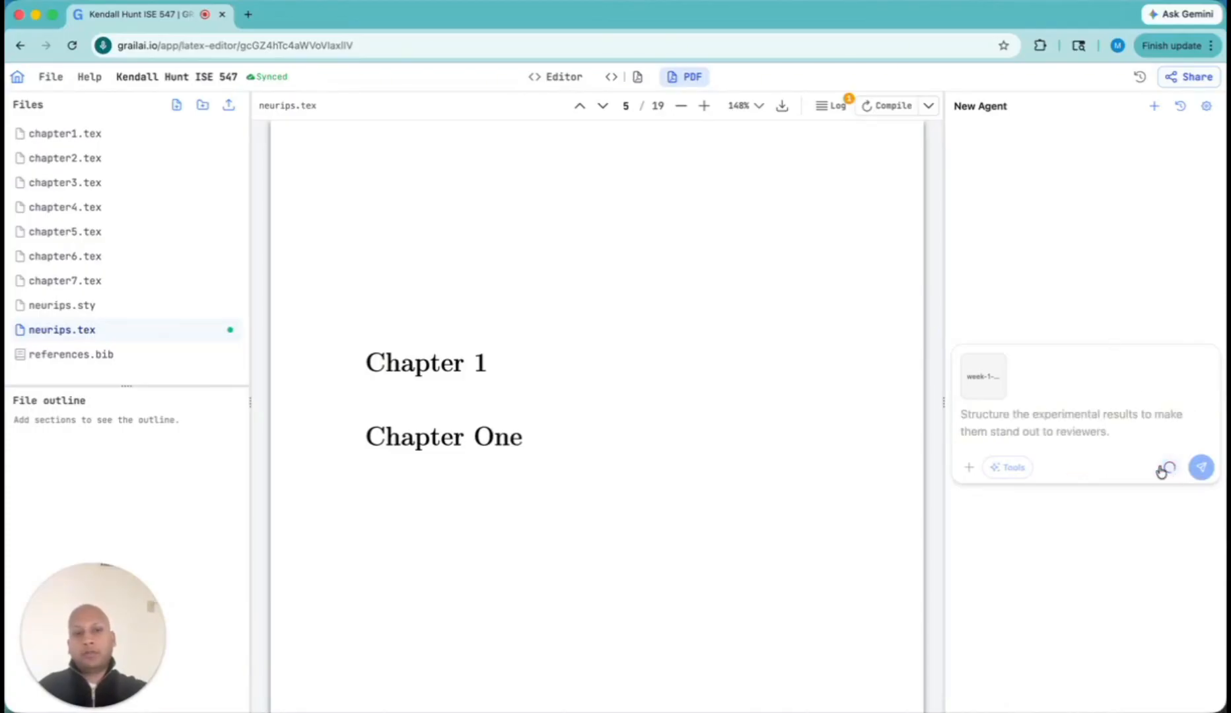
left_click(1202, 522)
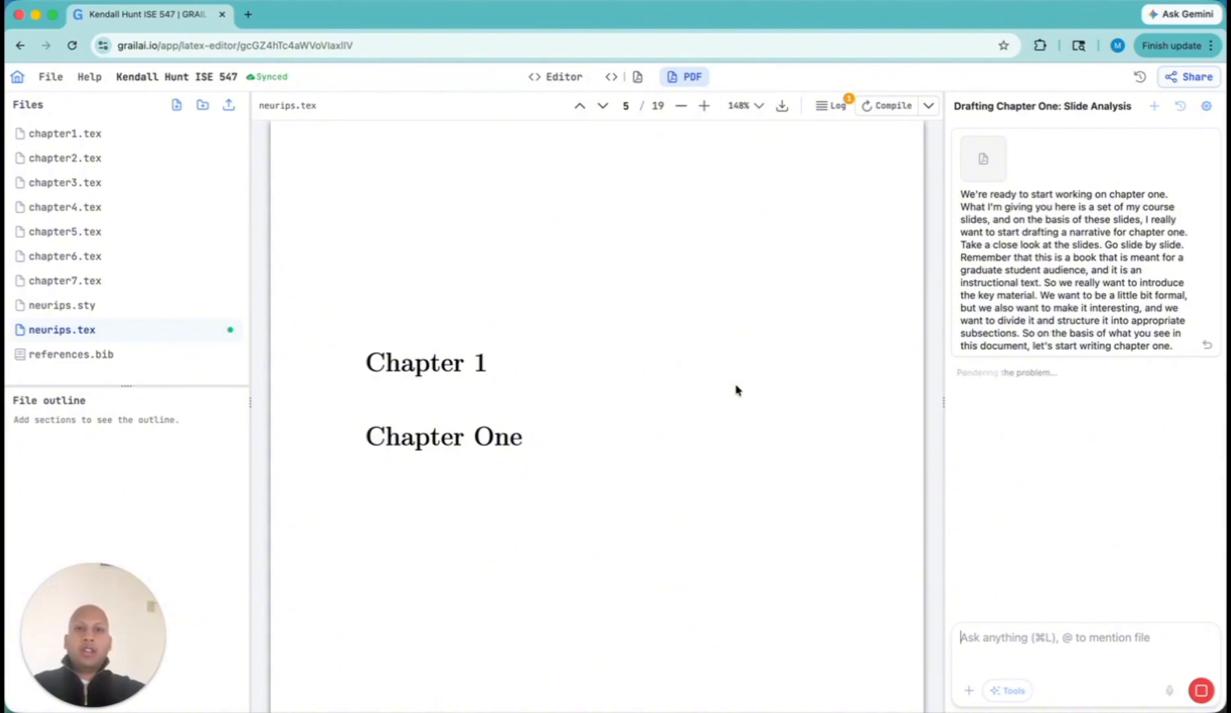
Step: Review the project's sharing settings and its download, export and copy options while the agent works
scroll(536, 423, "down", 1)
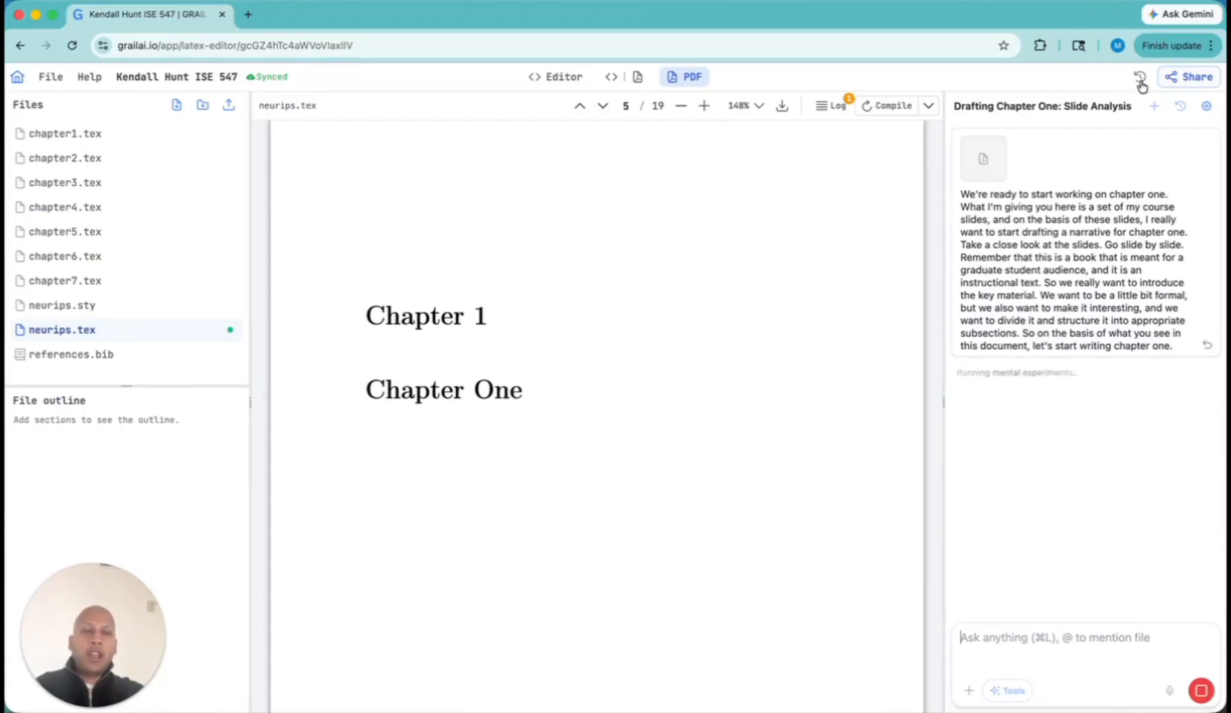
left_click(1188, 80)
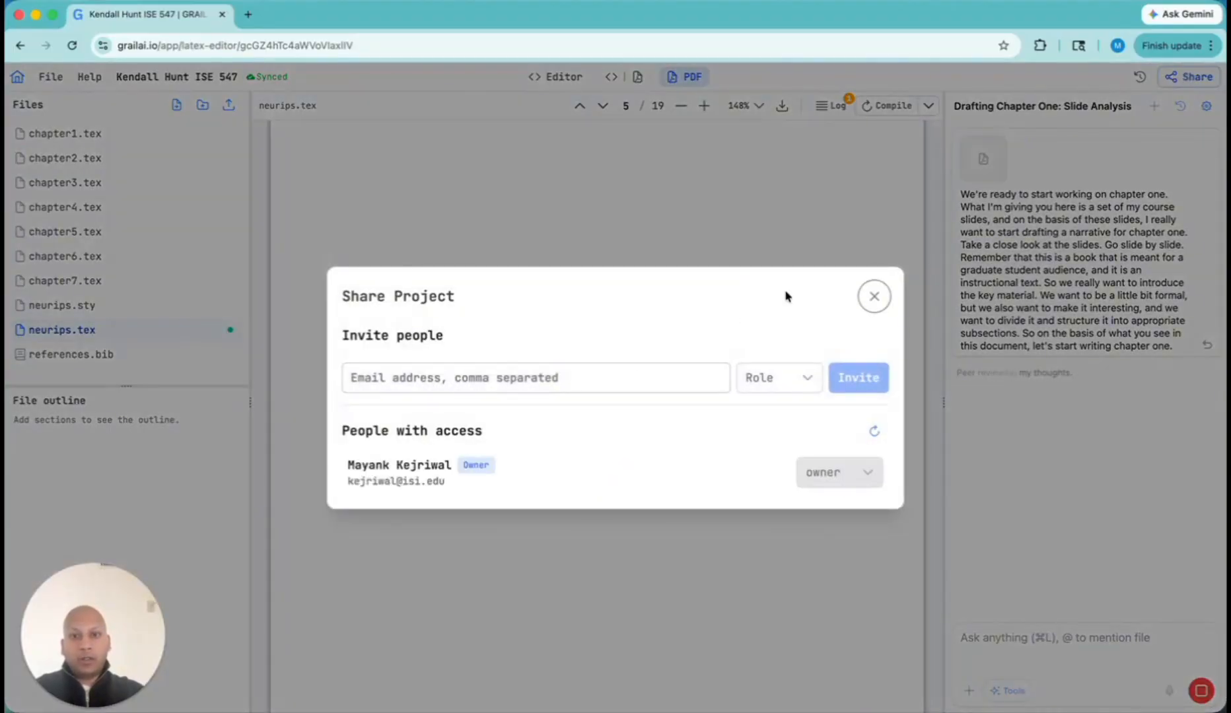
left_click(874, 296)
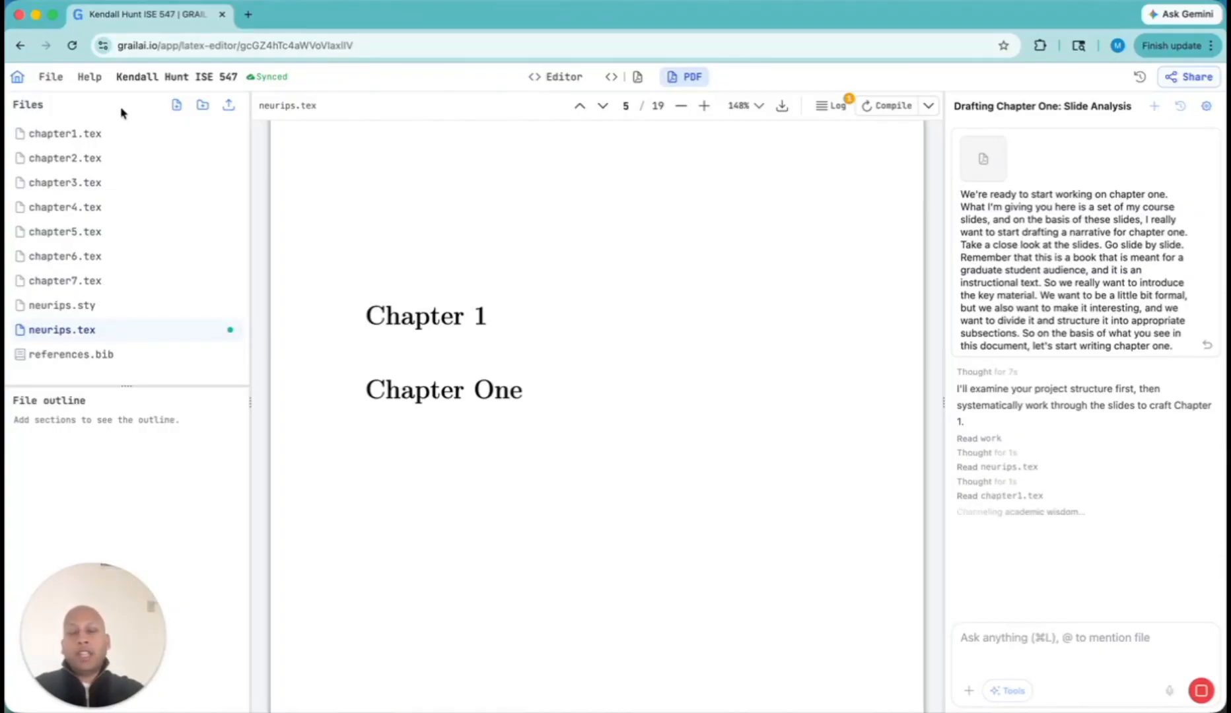
left_click(50, 76)
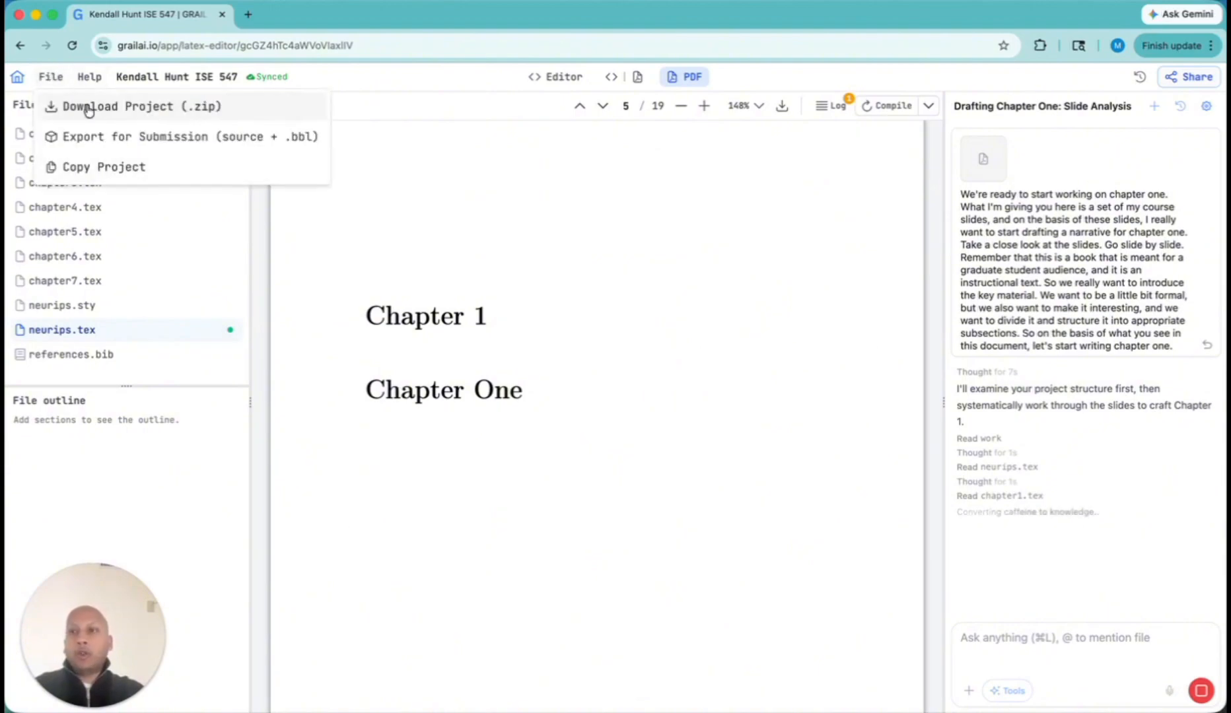
left_click(95, 81)
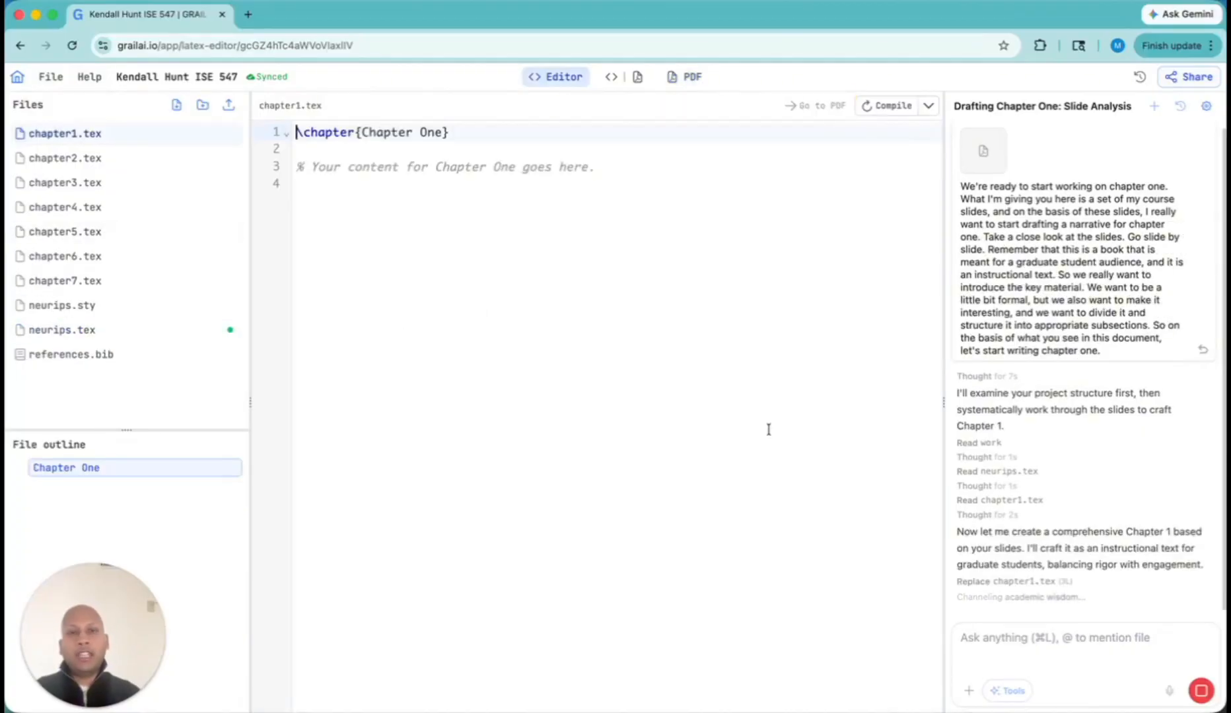
left_click(246, 20)
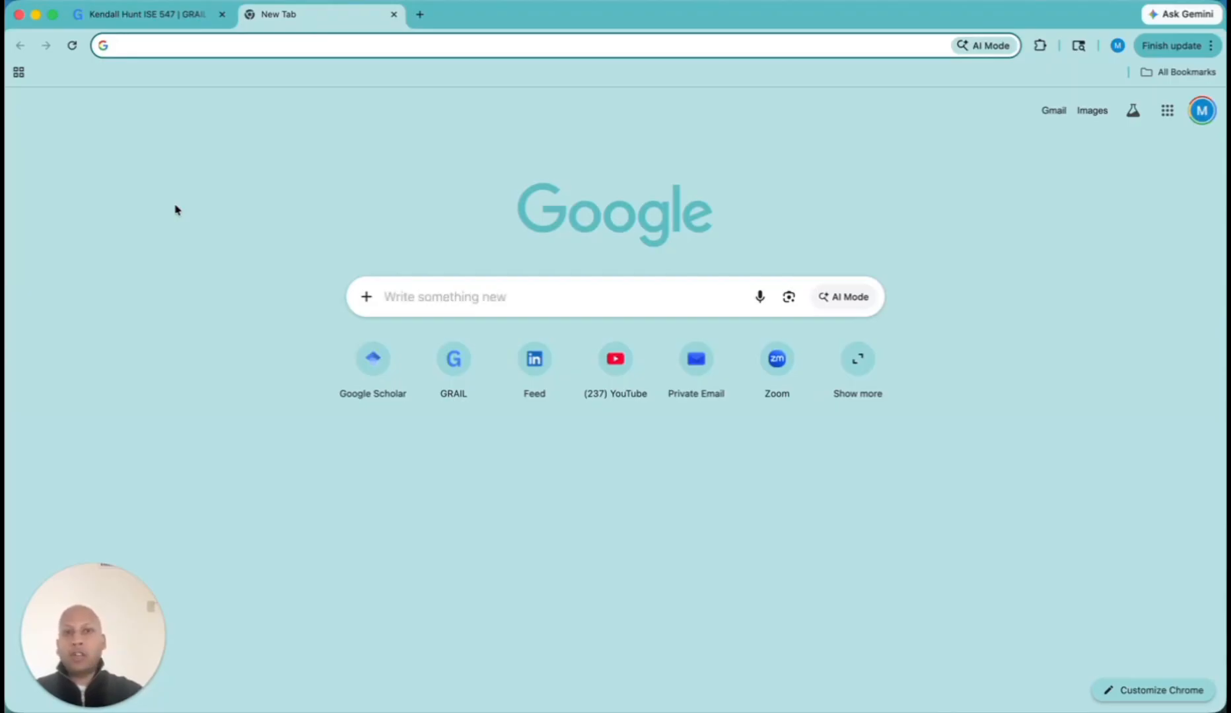
key("super+w")
Step: Examine the drafted Chapter 1 in the compiled PDF, from its title and section 1.1 to the following page
scroll(497, 302, "down", 5)
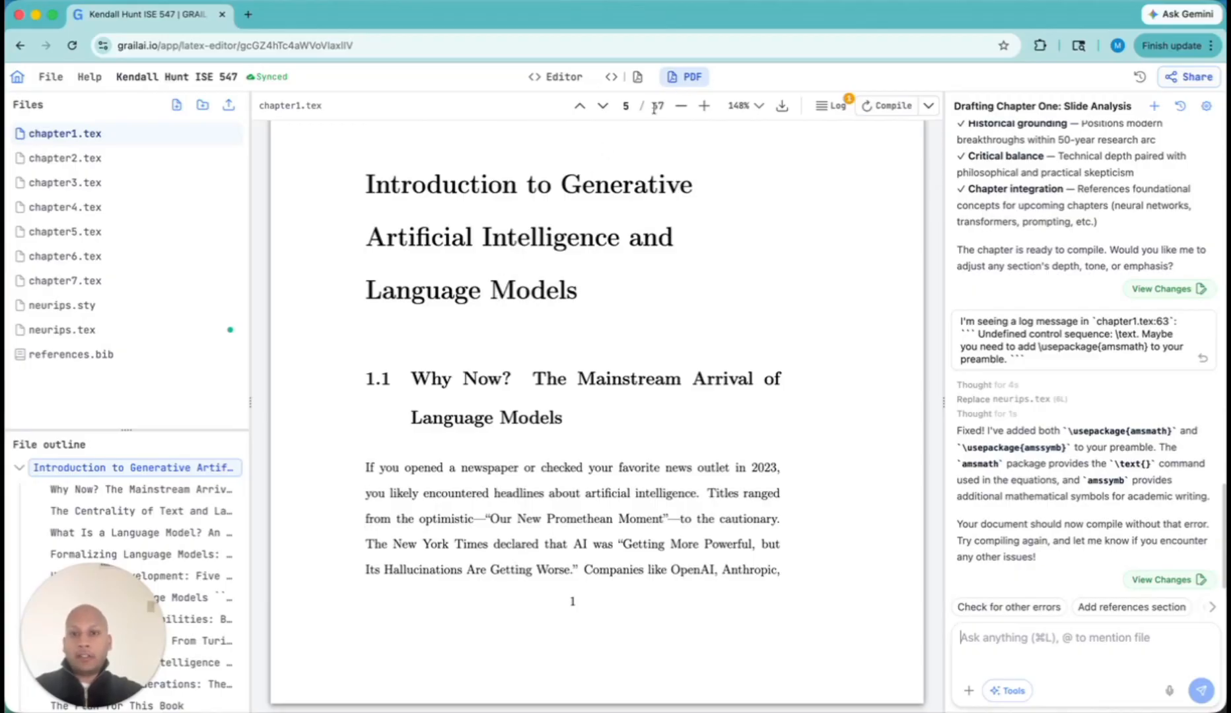
scroll(513, 348, "up", 1)
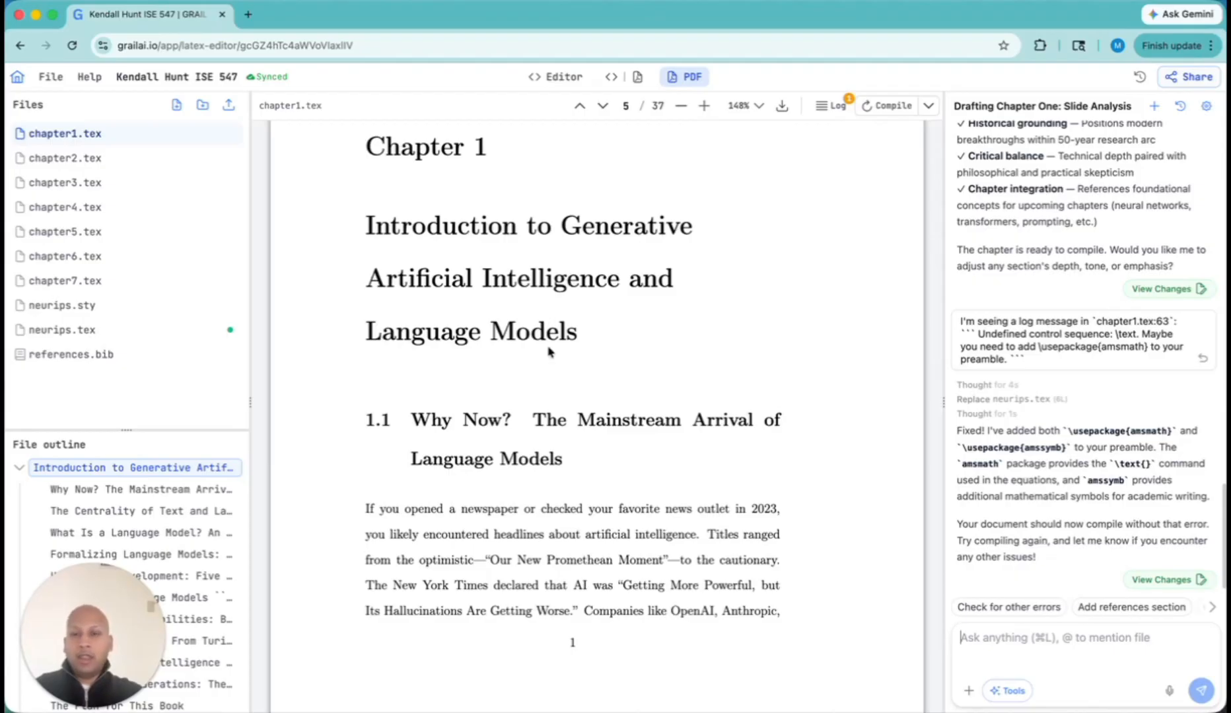
scroll(549, 350, "down", 1)
scroll(549, 351, "down", 1)
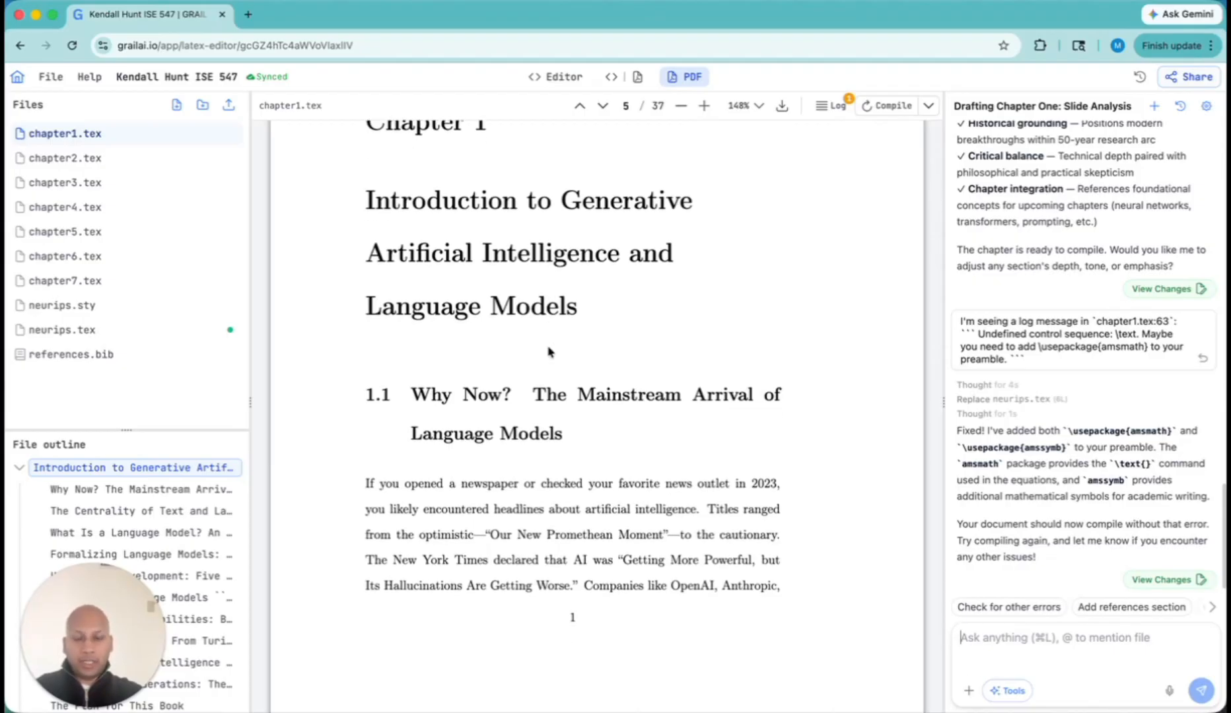
scroll(548, 351, "down", 4)
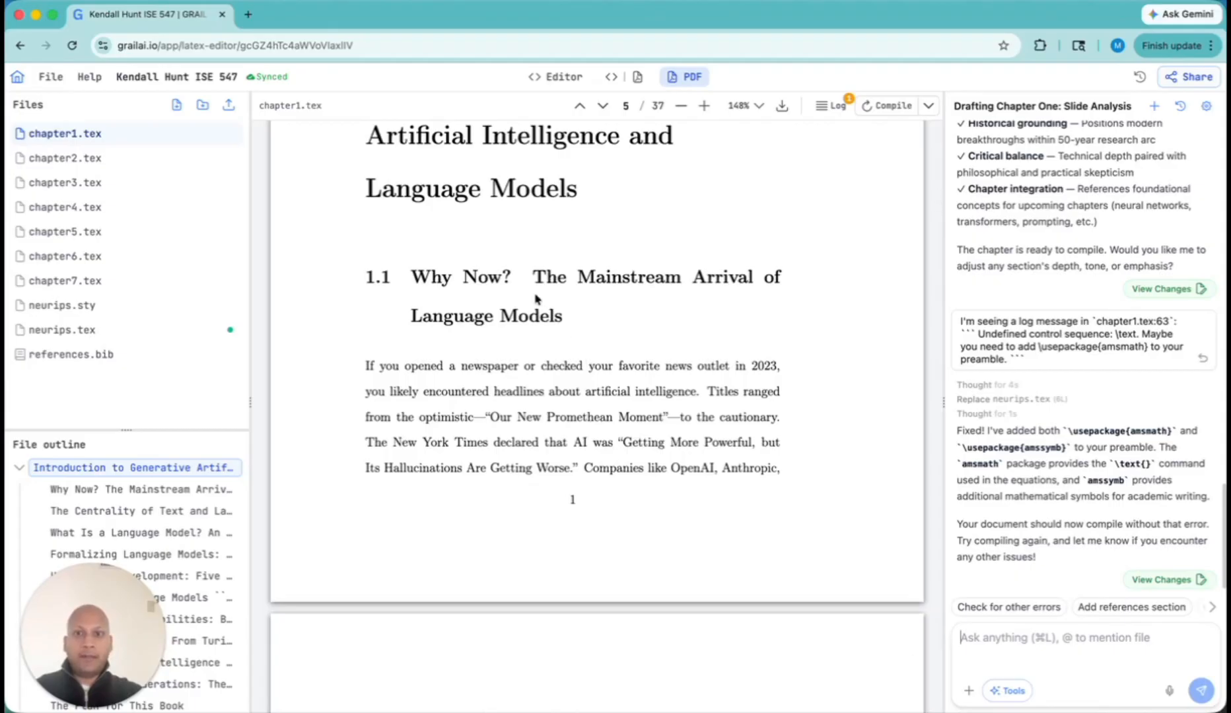
scroll(543, 448, "down", 6)
scroll(546, 453, "up", 5)
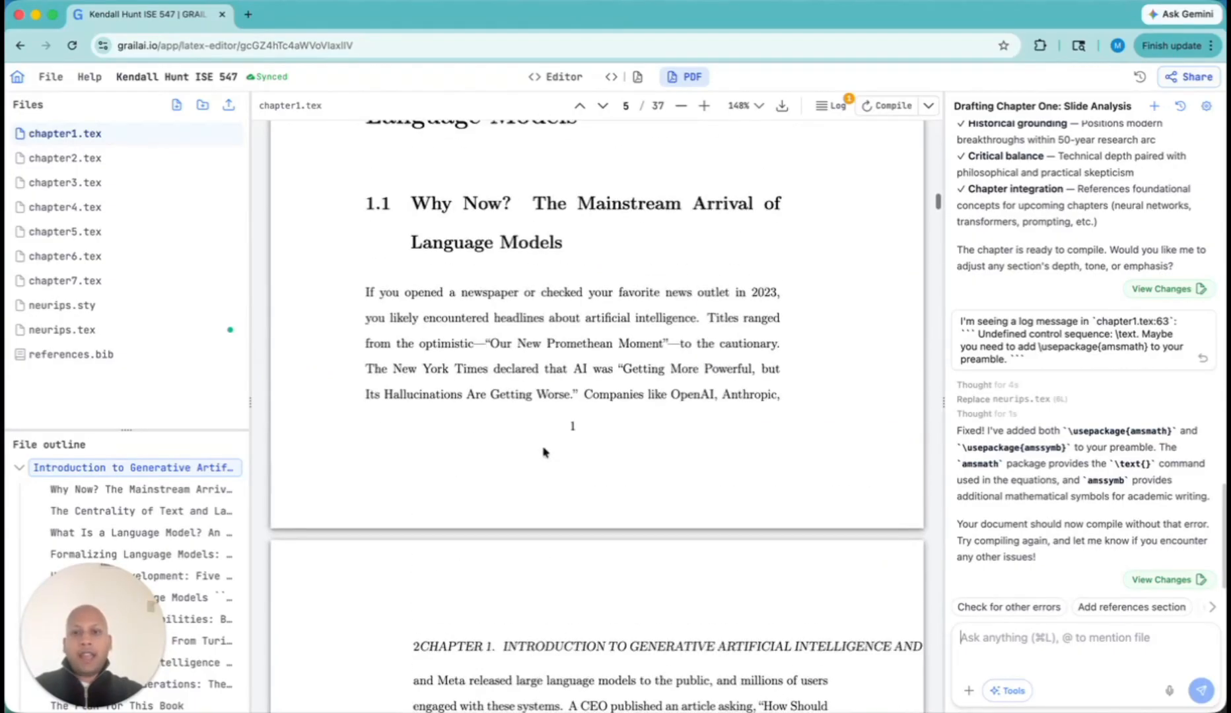
scroll(547, 241, "down", 5)
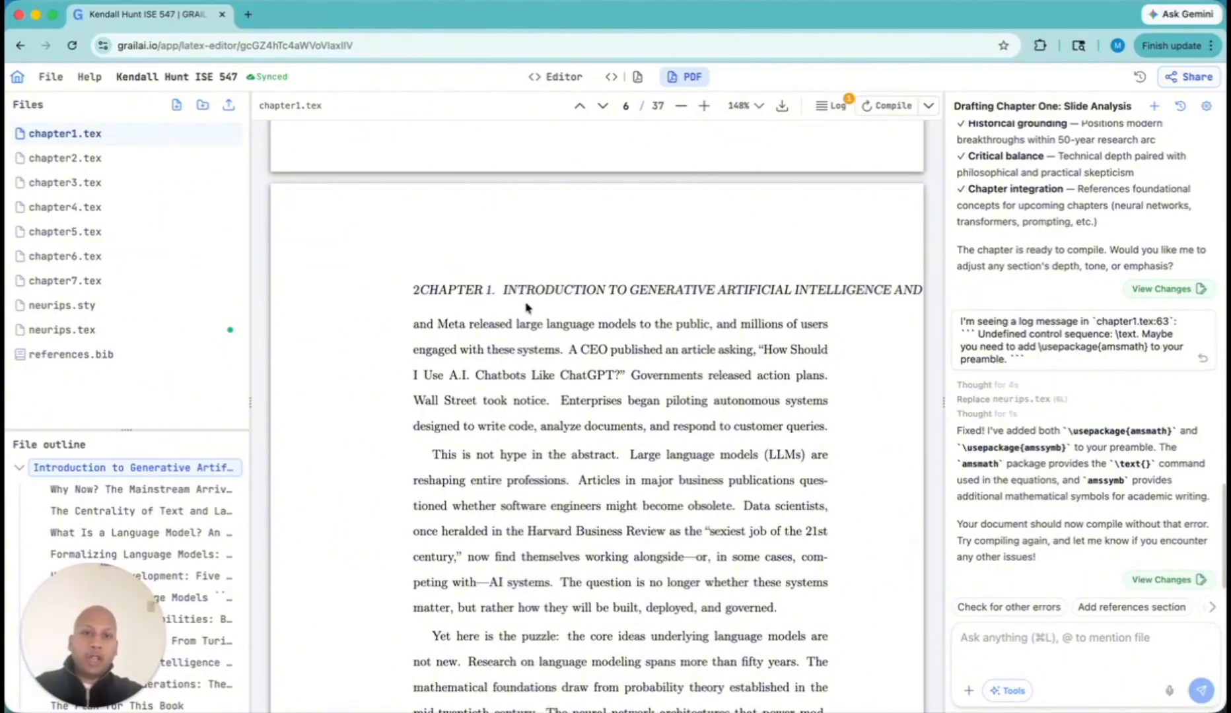
Step: Dictate and send an agent request to replace the overflowing full chapter title in the running header with something much shorter or just chapter one
left_click_drag(503, 290, 868, 286)
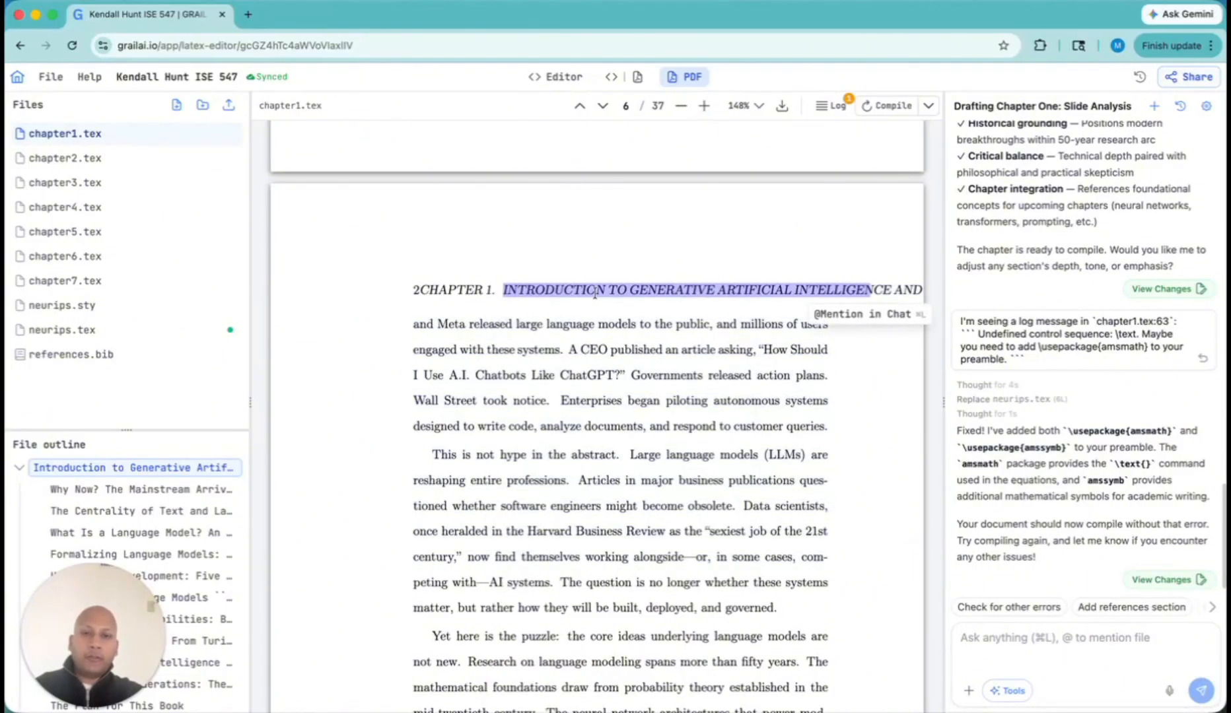
left_click(500, 292)
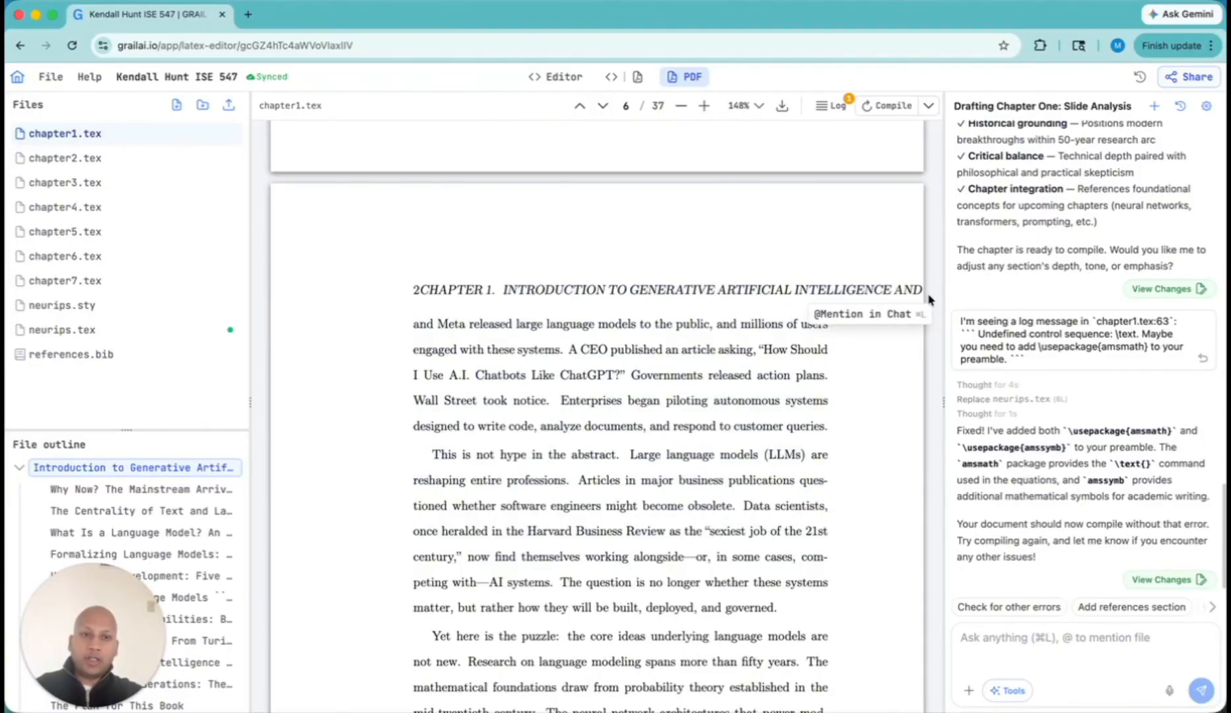
left_click(1049, 645)
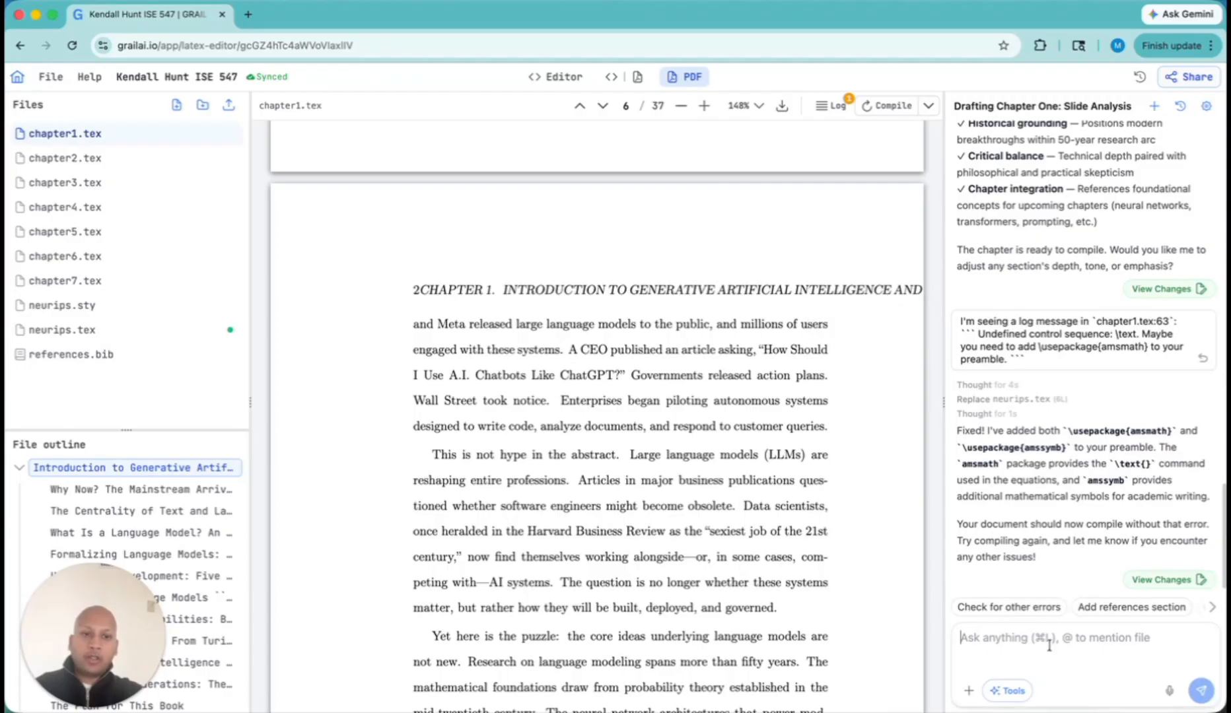
left_click(1169, 691)
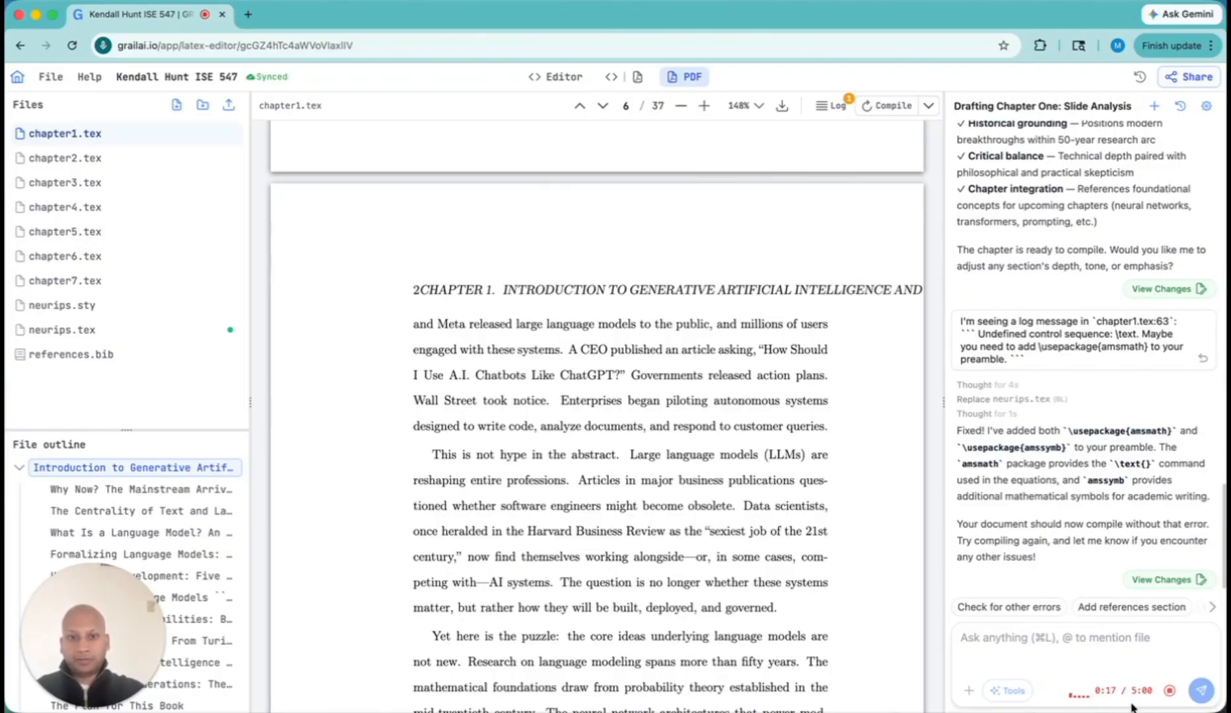
left_click(1201, 691)
Step: Read through sections 1.1 and 1.2 of the compiled chapter, including the PubGene, customer relationship management and digital humanities examples
scroll(619, 471, "down", 1)
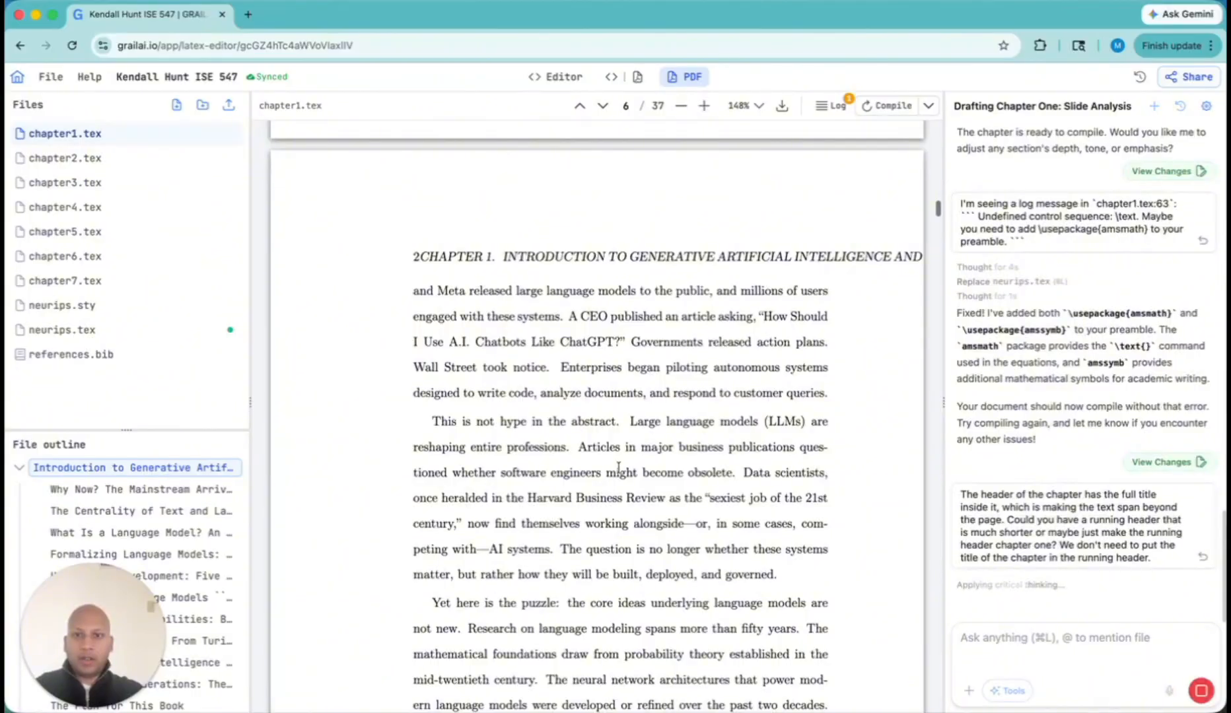
scroll(620, 464, "down", 5)
scroll(619, 463, "down", 10)
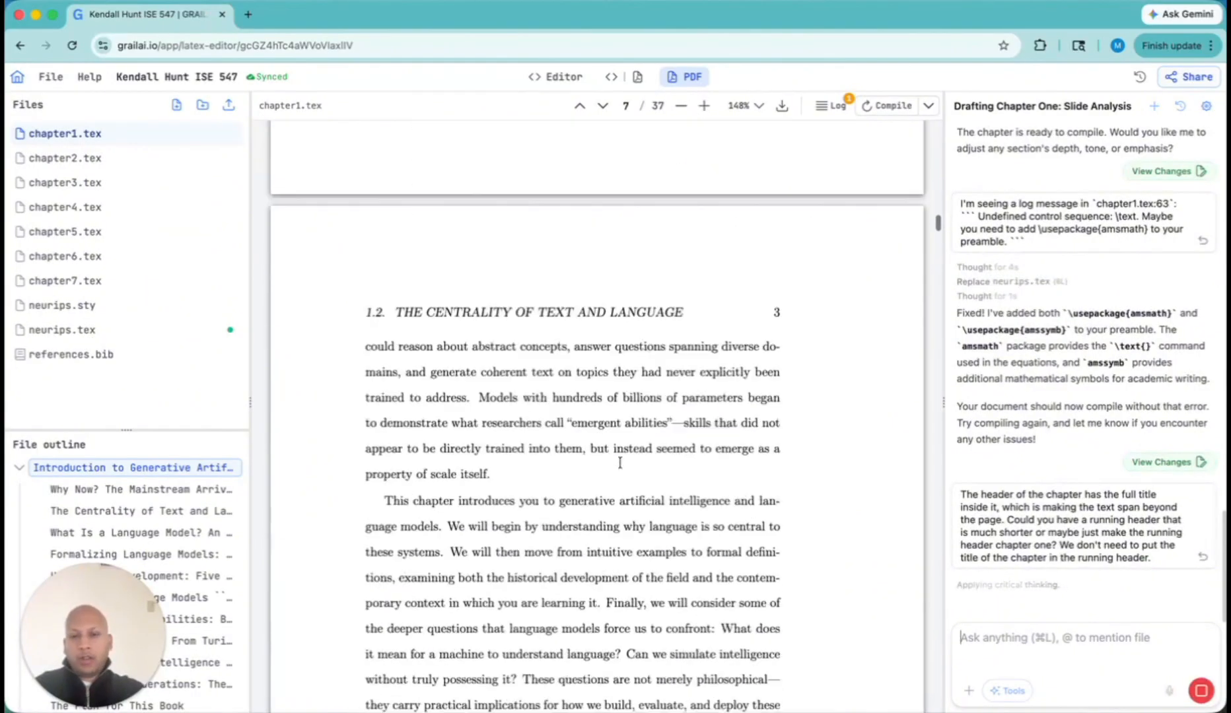
scroll(621, 466, "down", 8)
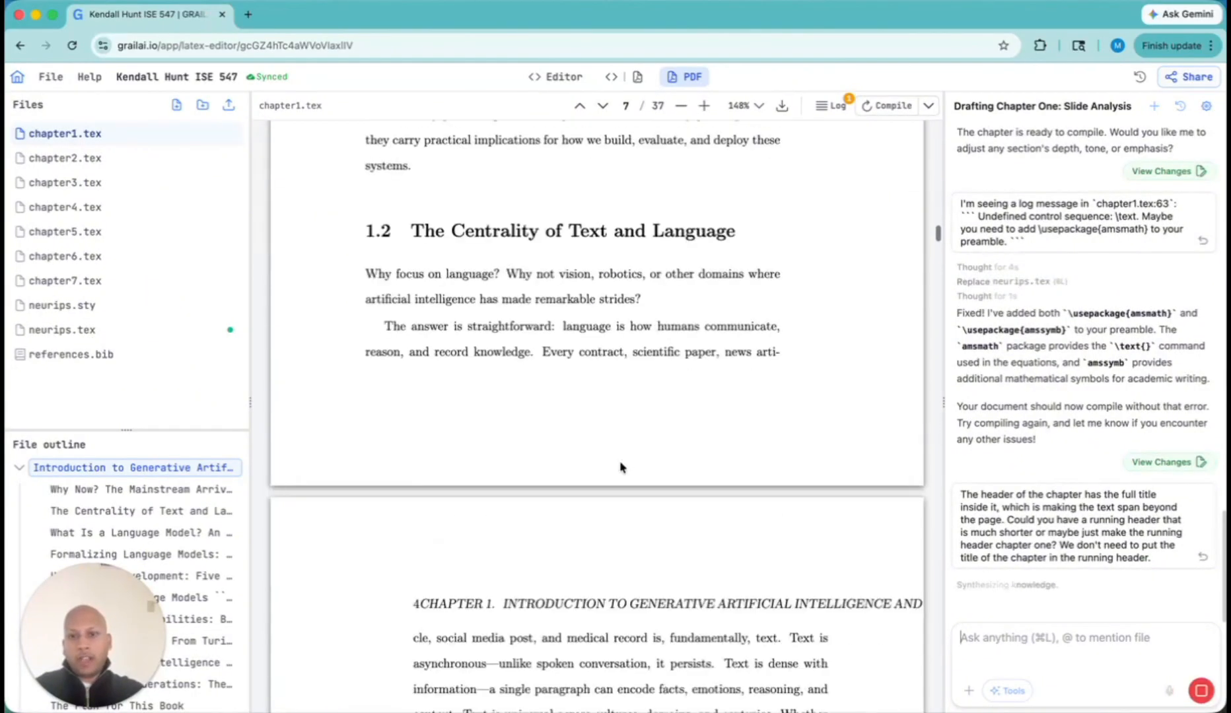
scroll(621, 467, "up", 8)
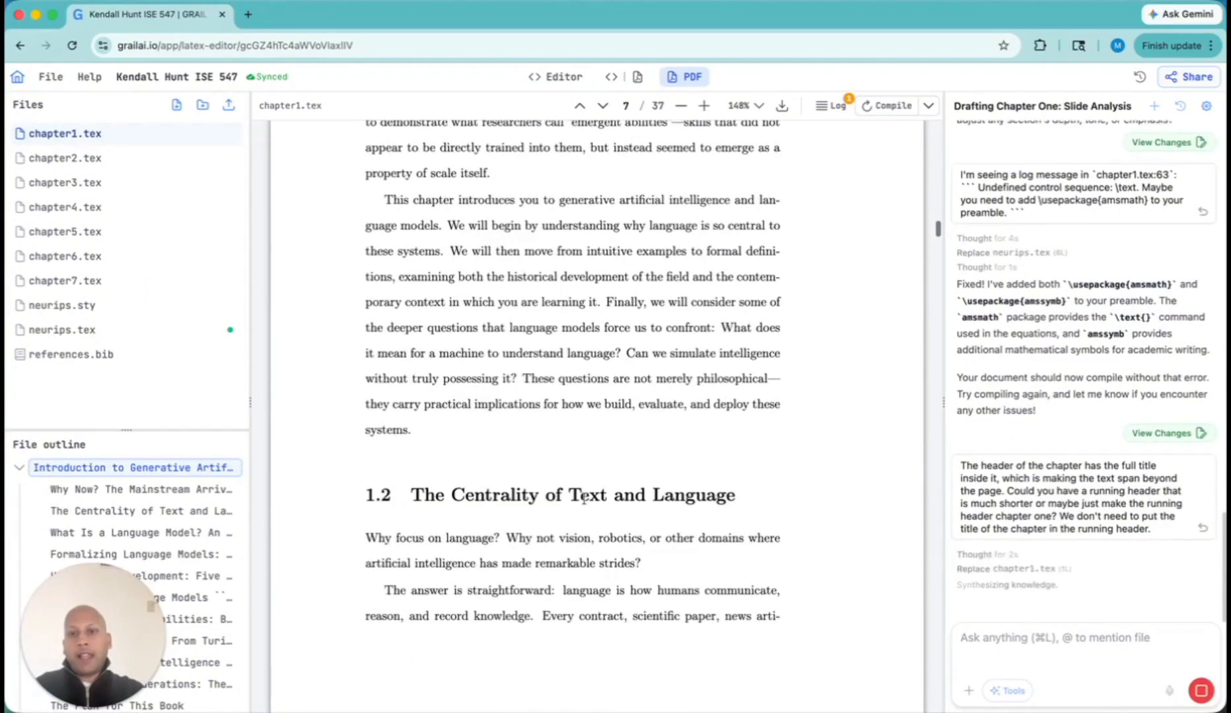
scroll(585, 502, "down", 10)
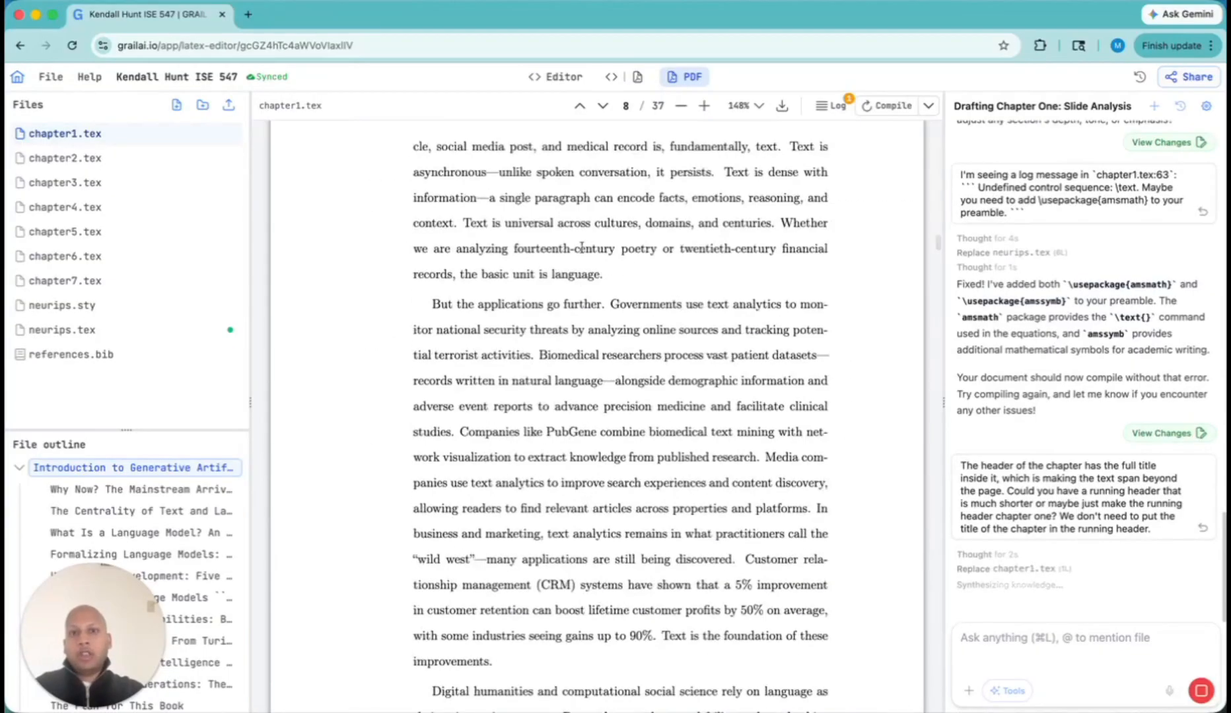
scroll(586, 447, "down", 1)
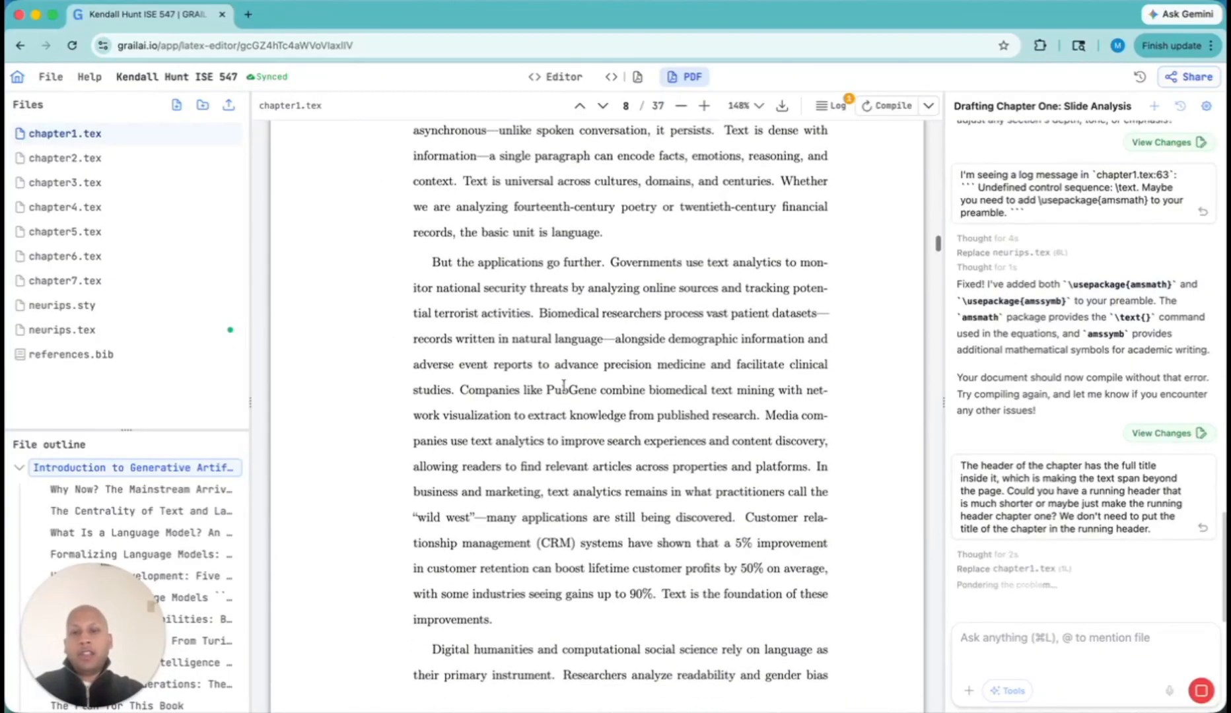
left_click_drag(546, 391, 596, 390)
left_click_drag(479, 543, 552, 543)
scroll(553, 543, "down", 4)
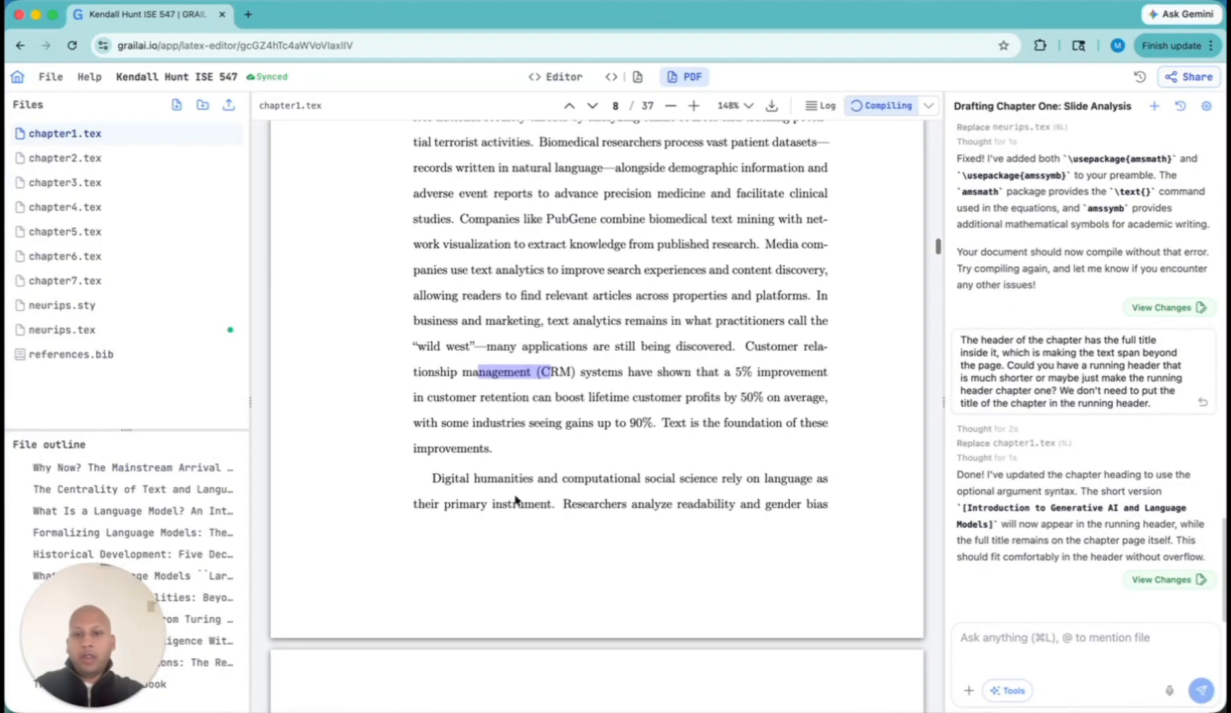
left_click_drag(485, 479, 526, 480)
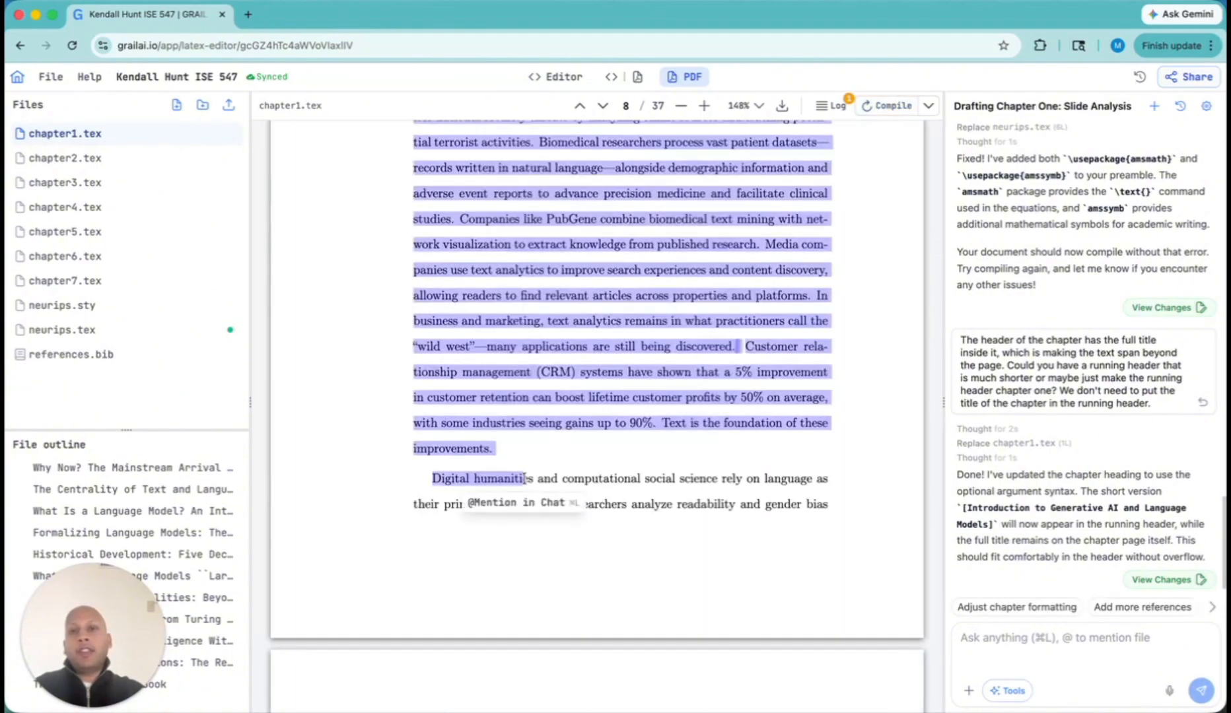
Step: Check how the revised running header fits on the even-numbered pages of Chapter 1 in the recompiled PDF
scroll(526, 480, "up", 6)
left_click(558, 469)
scroll(559, 469, "down", 3)
scroll(561, 471, "up", 2)
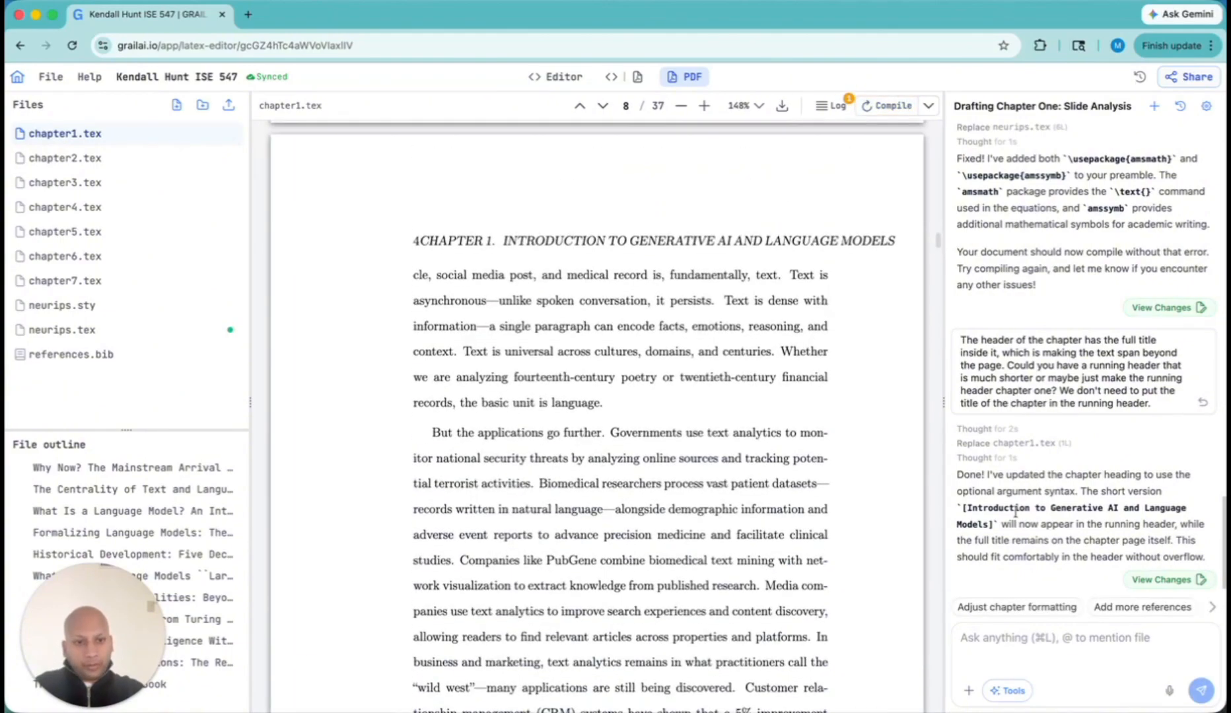
scroll(766, 462, "up", 15)
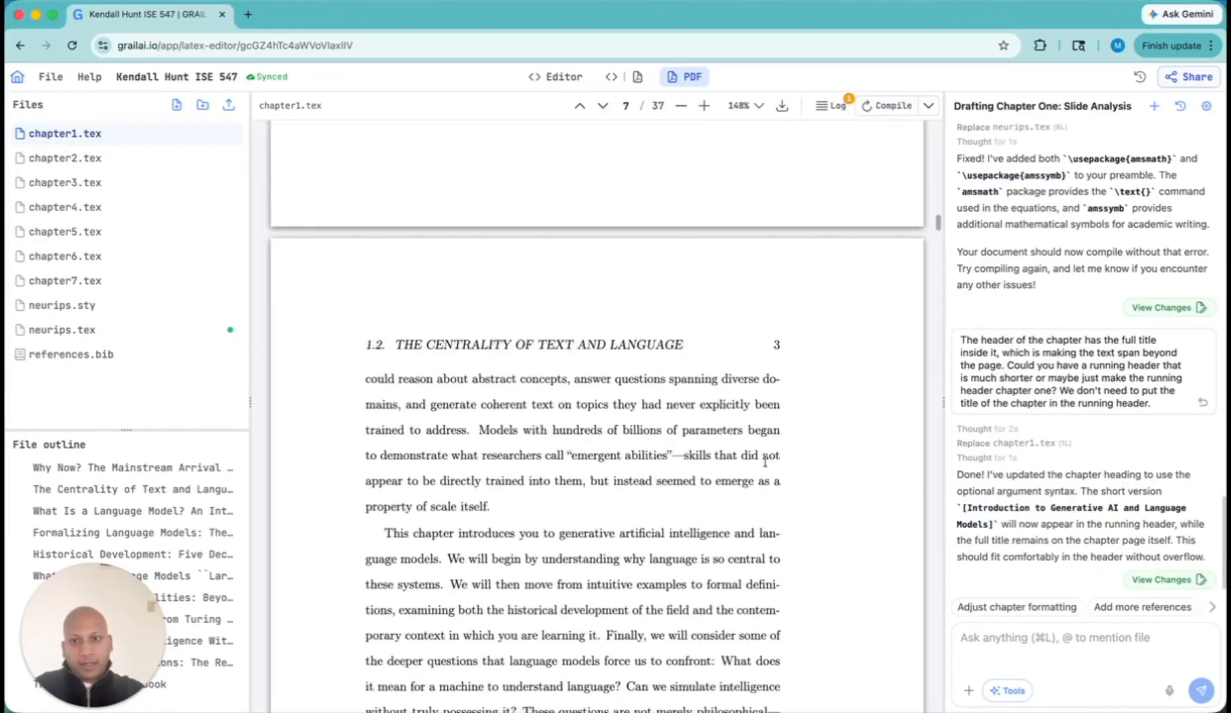
scroll(765, 461, "up", 10)
scroll(1074, 467, "down", 1)
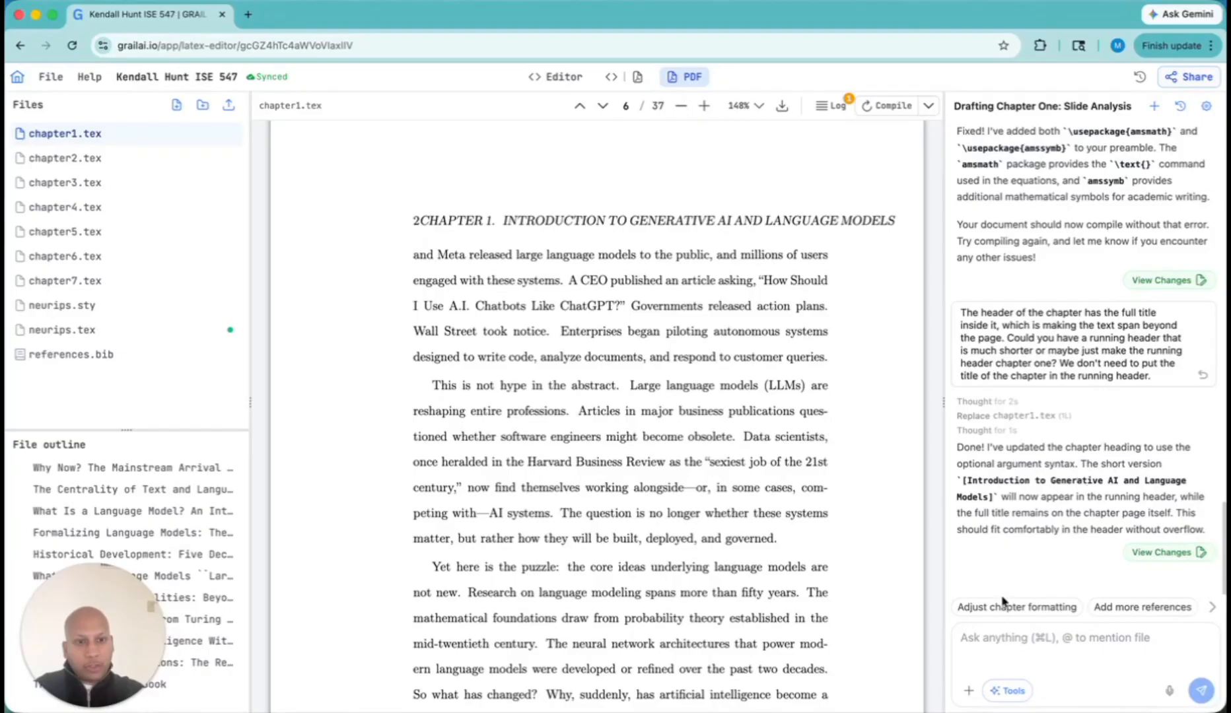
Step: Ask the agent to make the short version of the header even shorter, e.g., "Introduction to Generative AI"
left_click(1004, 653)
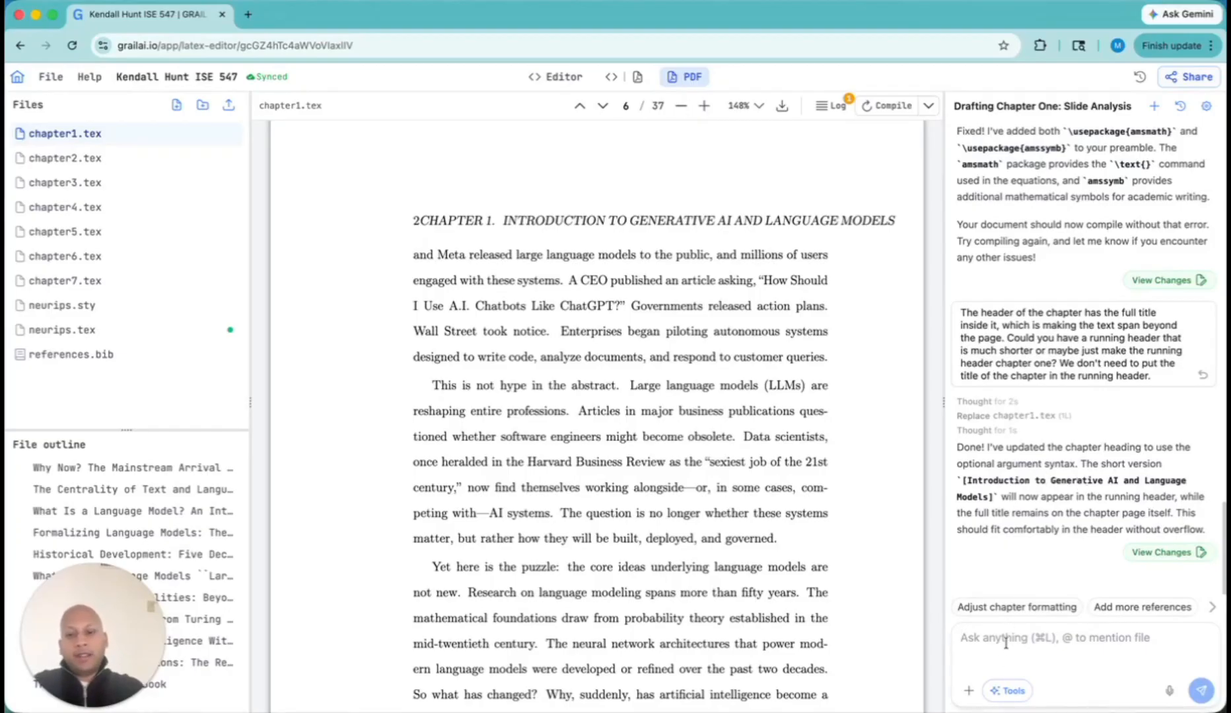
type("can we make the")
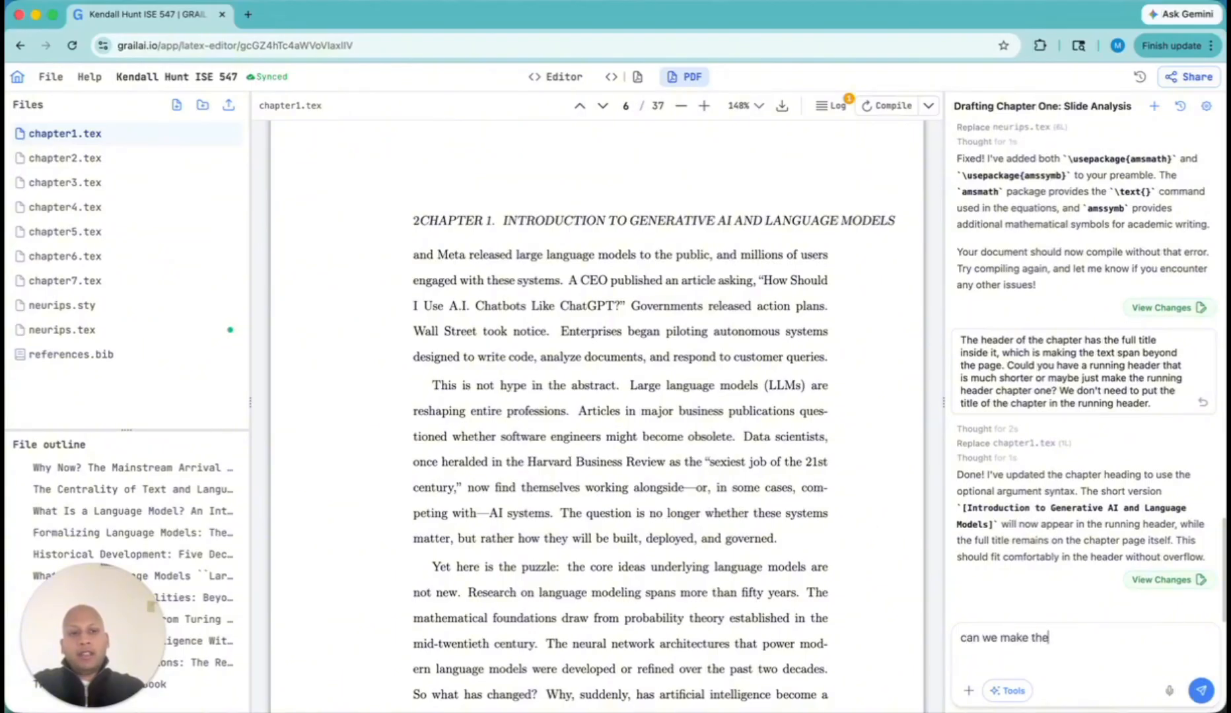
type(" short version even ")
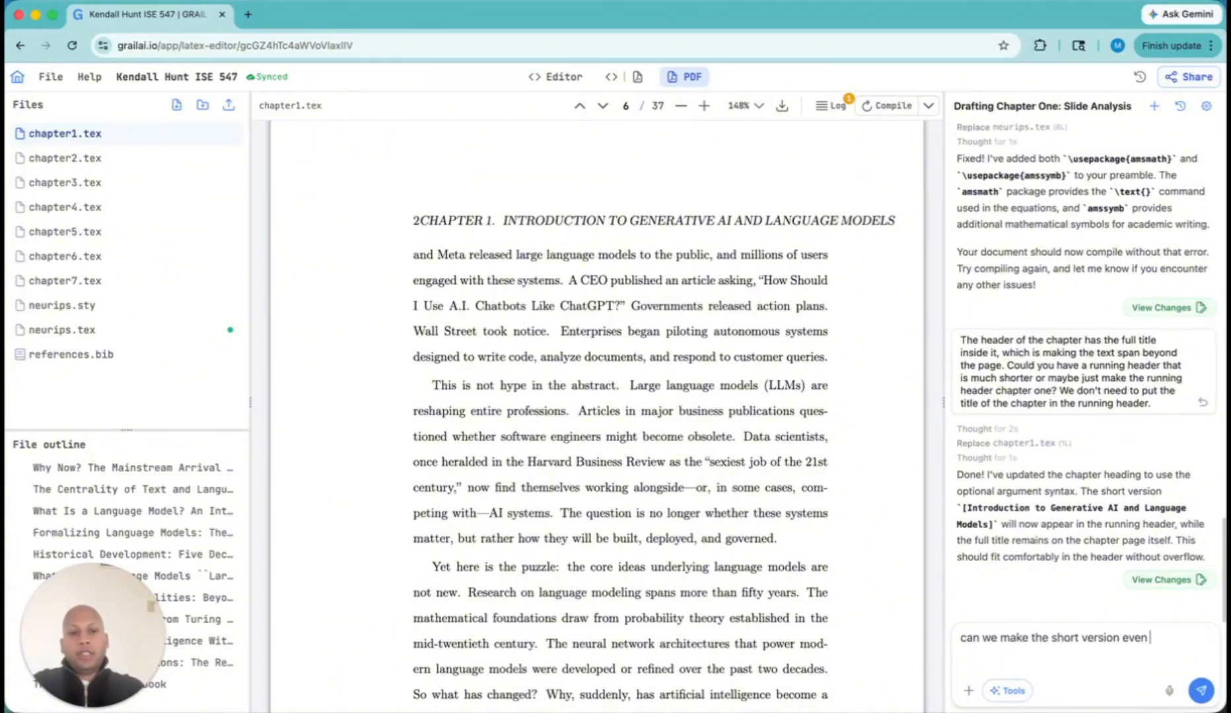
type("shorter - e")
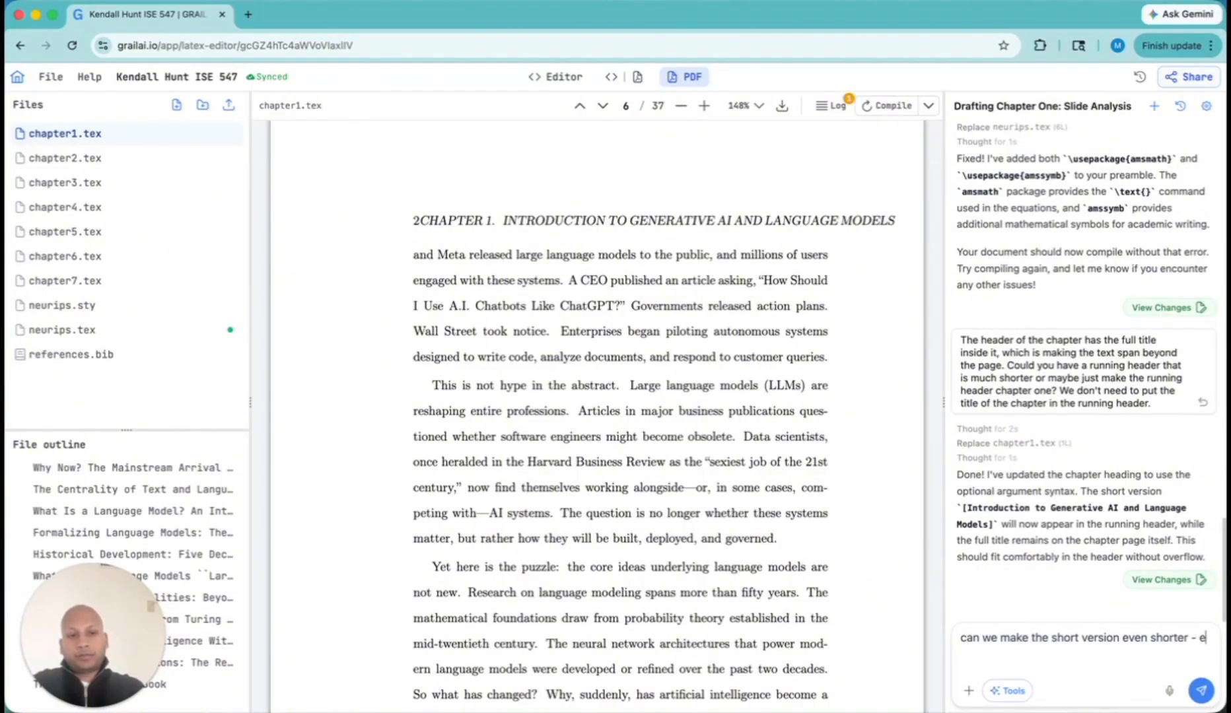
type(".g., Intro")
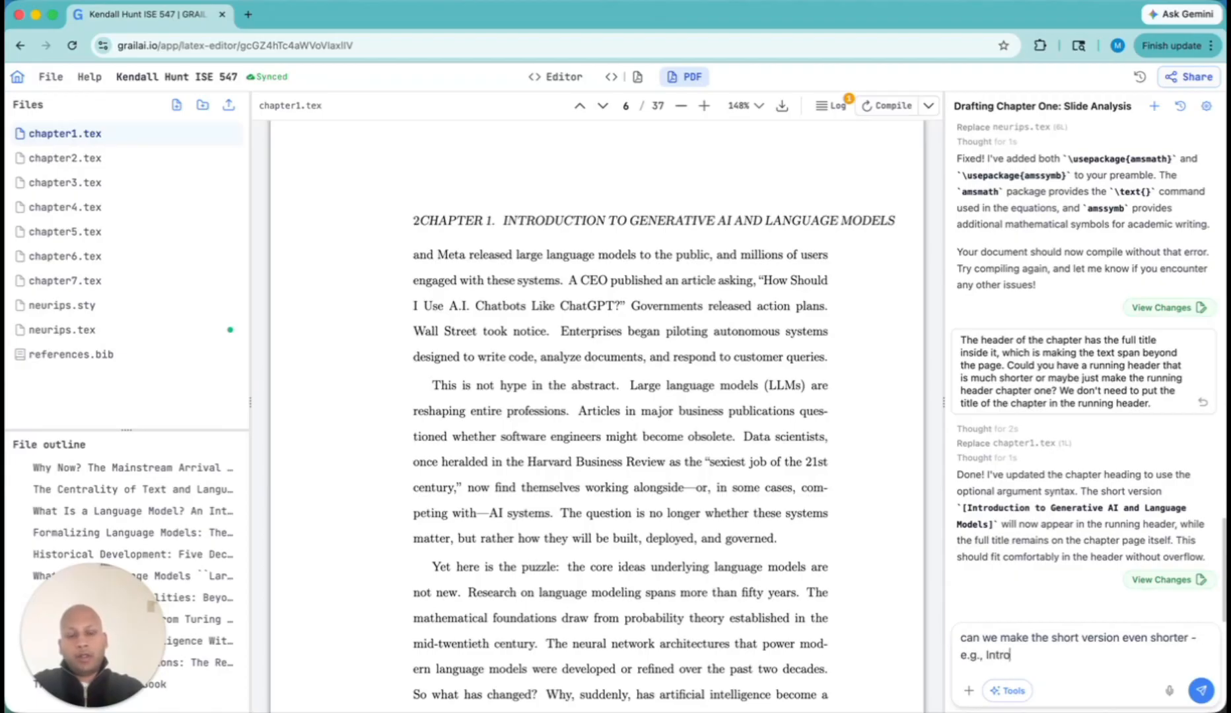
type("duction to Genera")
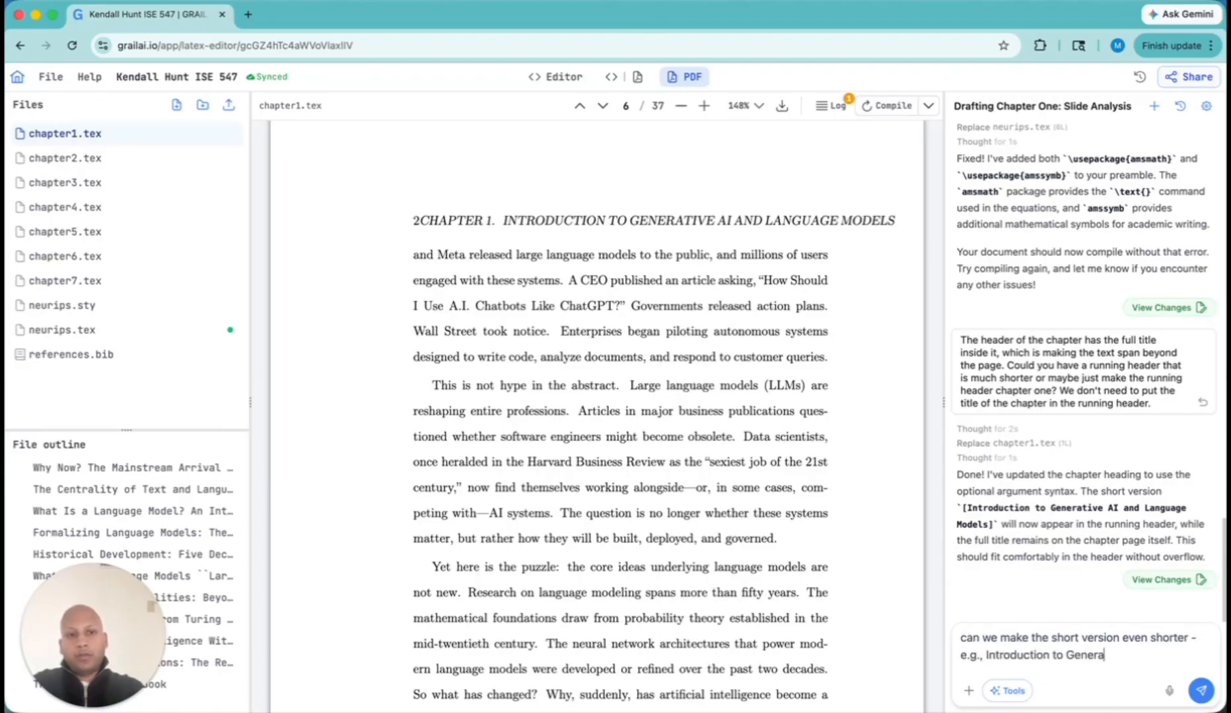
type("ta")
key("BackSpace")
type("ive AI")
key("Return")
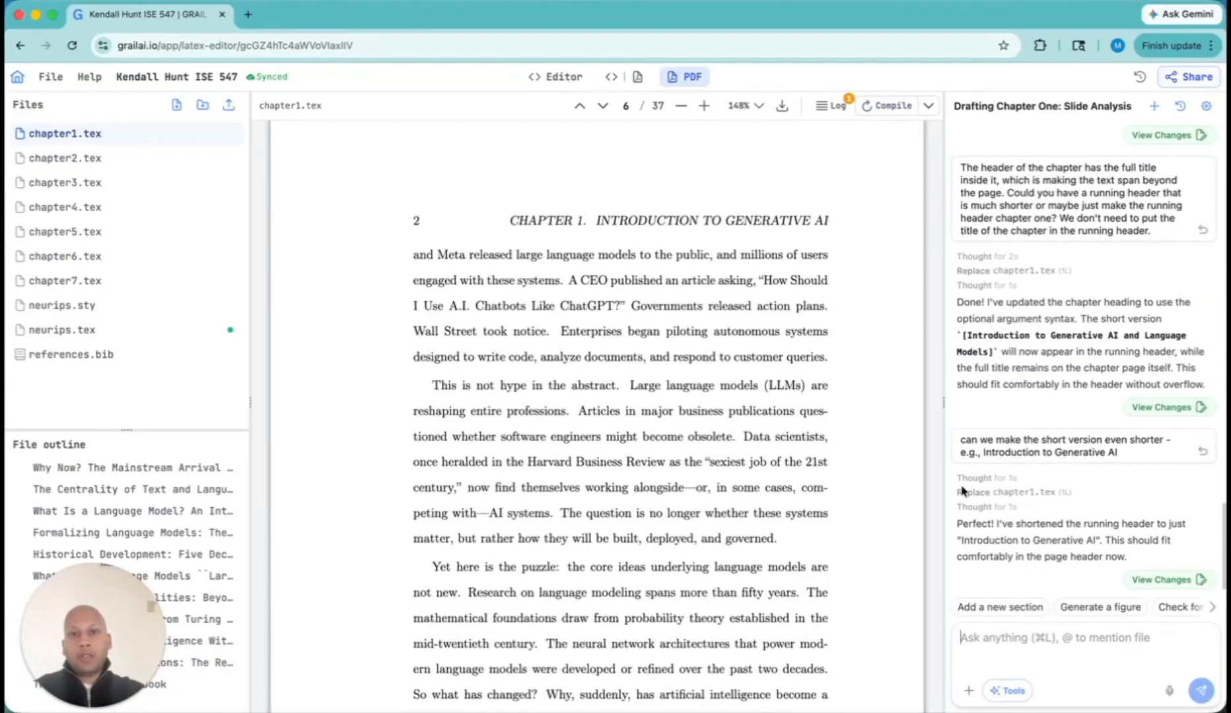
Step: Examine the running headers and remaining sections of Chapter 1 in the PDF, through section 1.11 to the chapter's last page
scroll(662, 461, "down", 10)
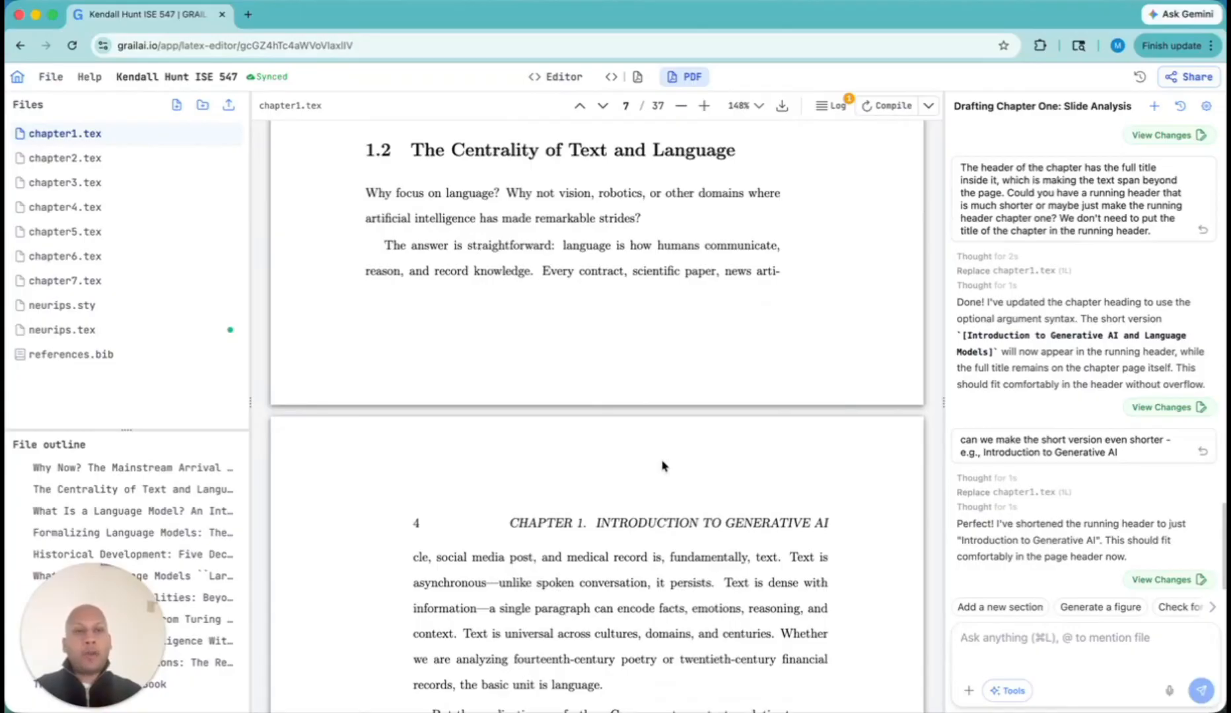
scroll(664, 465, "down", 20)
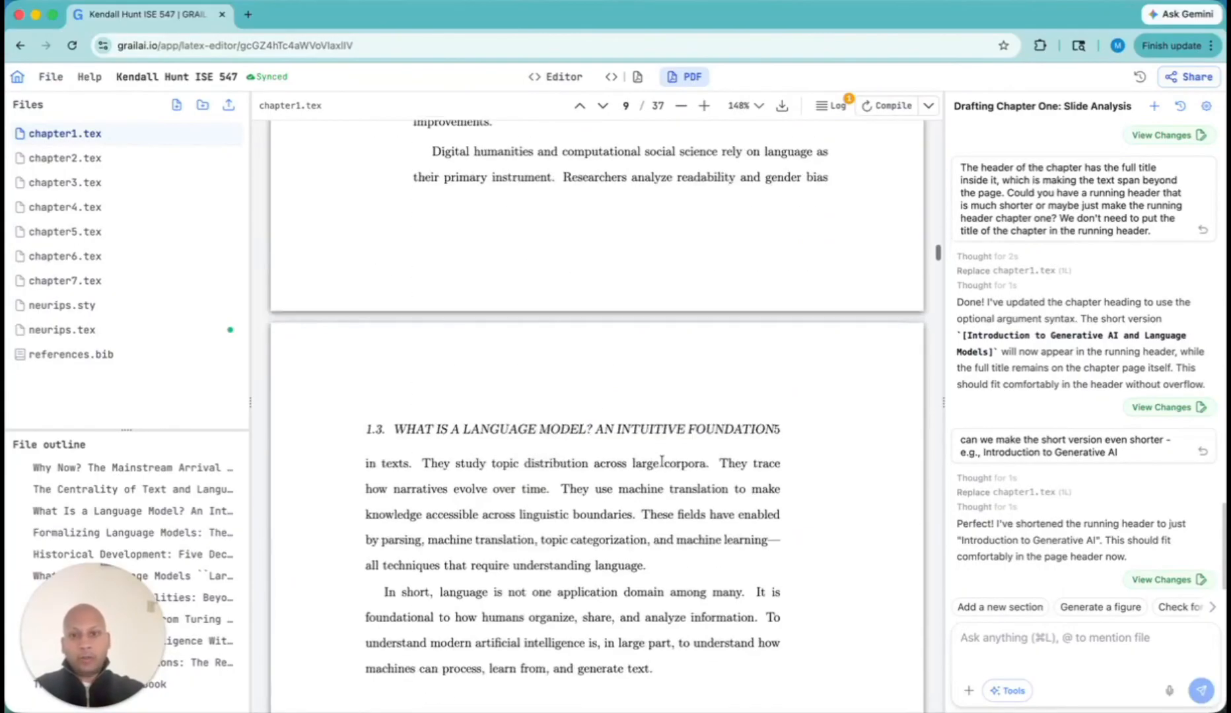
scroll(664, 466, "down", 20)
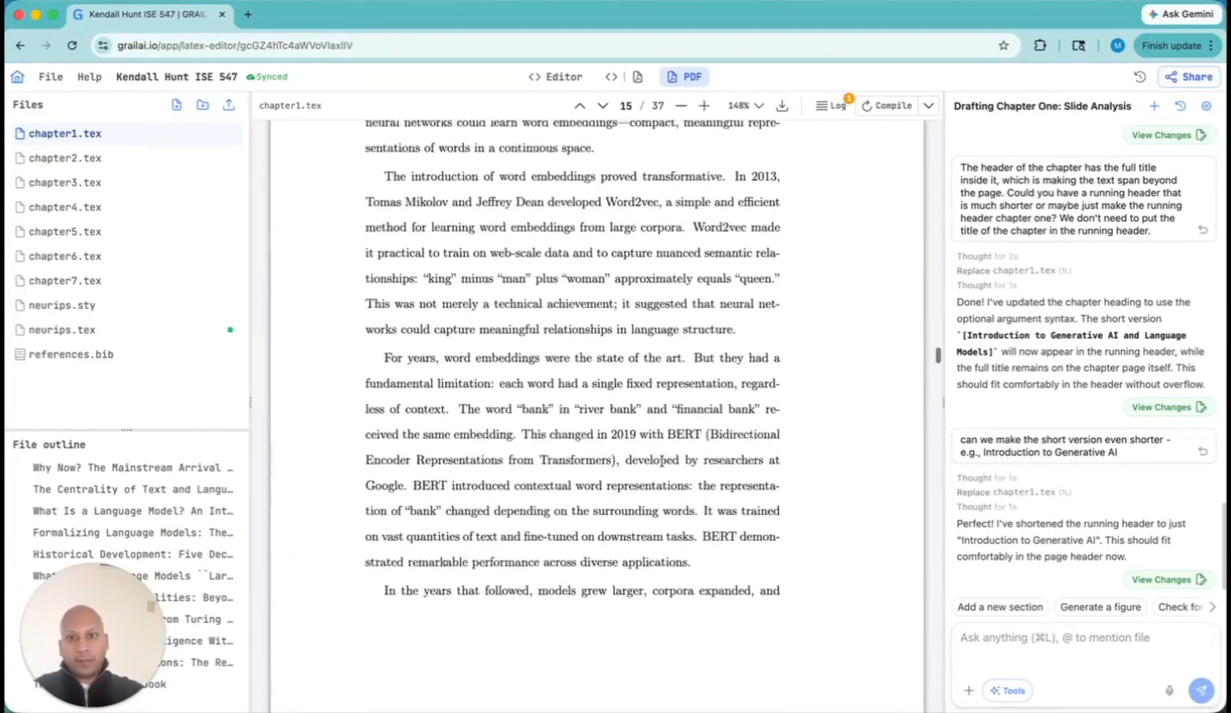
scroll(663, 466, "down", 15)
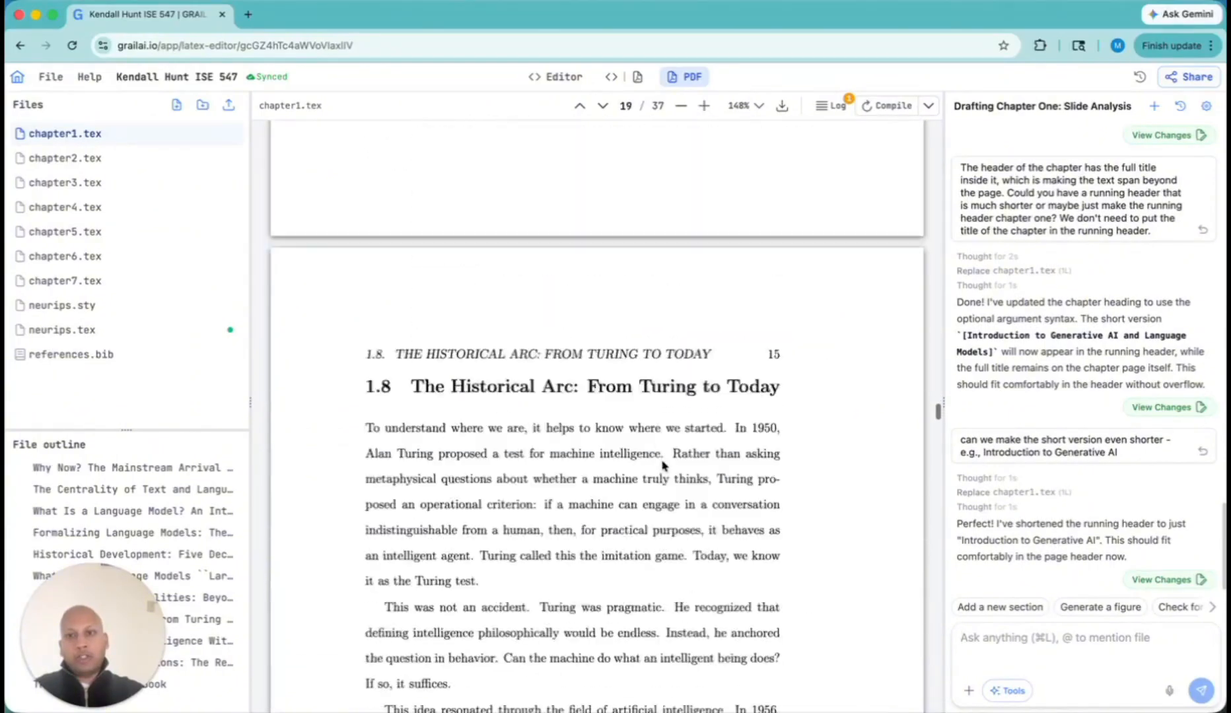
scroll(664, 466, "down", 15)
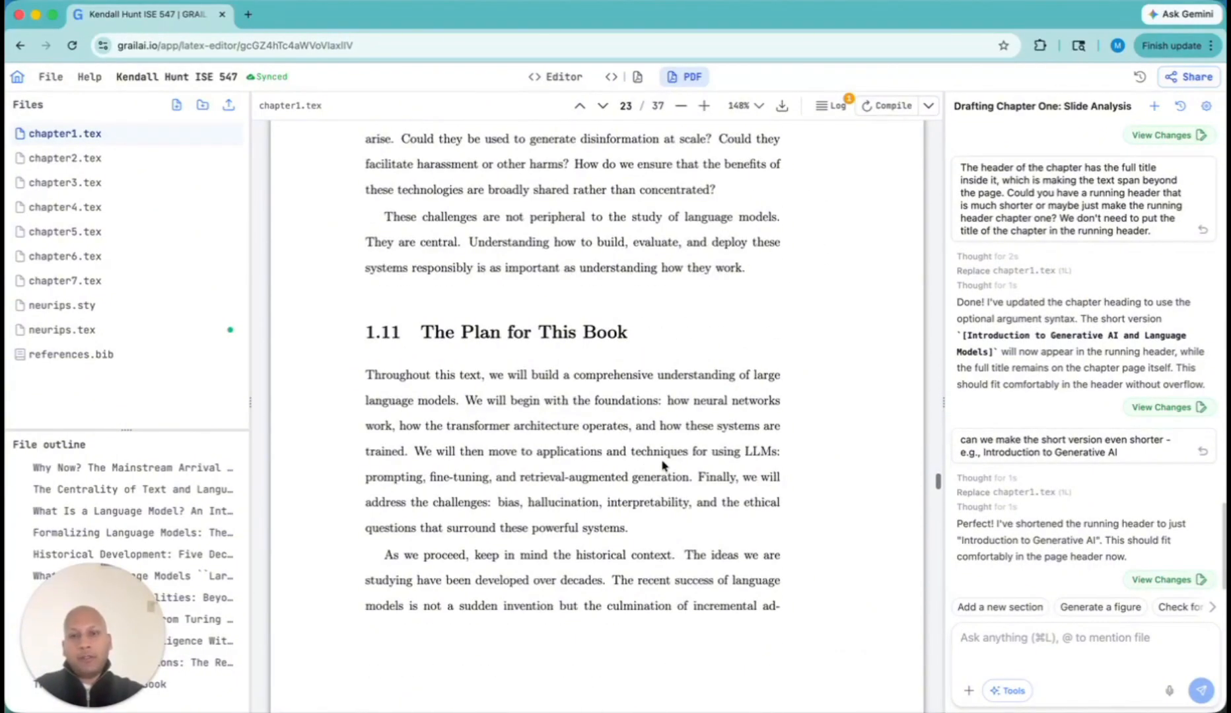
scroll(664, 466, "down", 6)
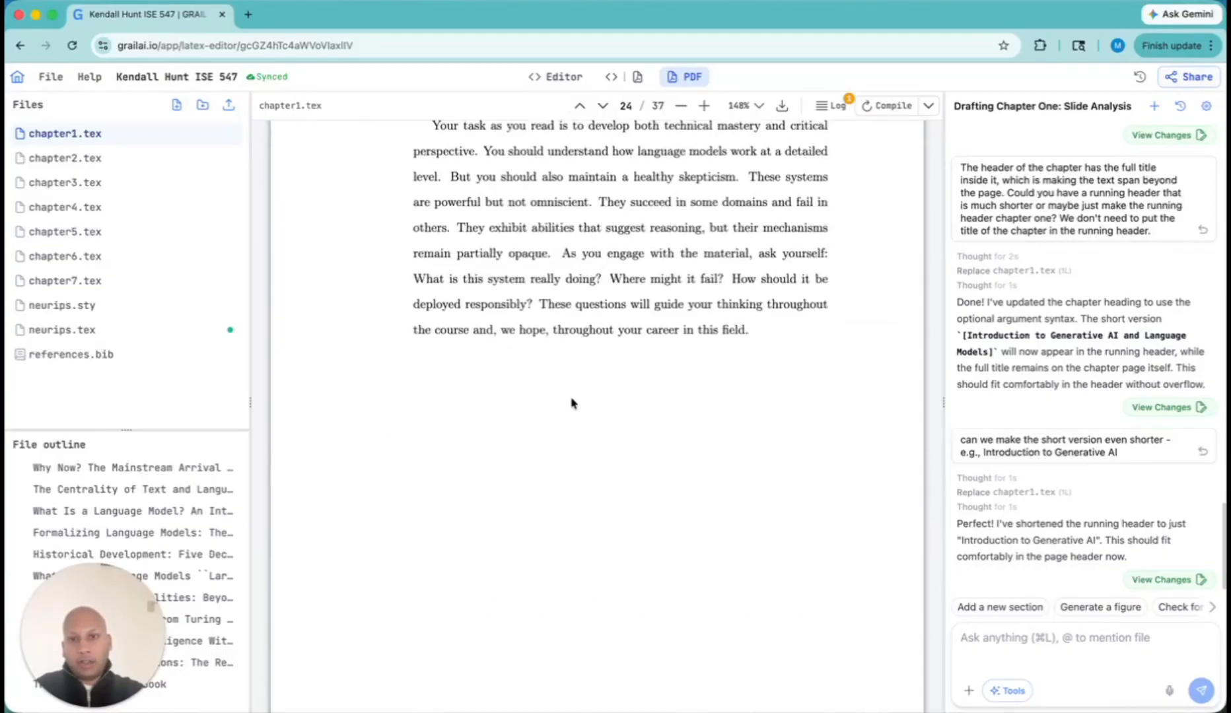
scroll(573, 404, "up", 1)
scroll(573, 403, "down", 1)
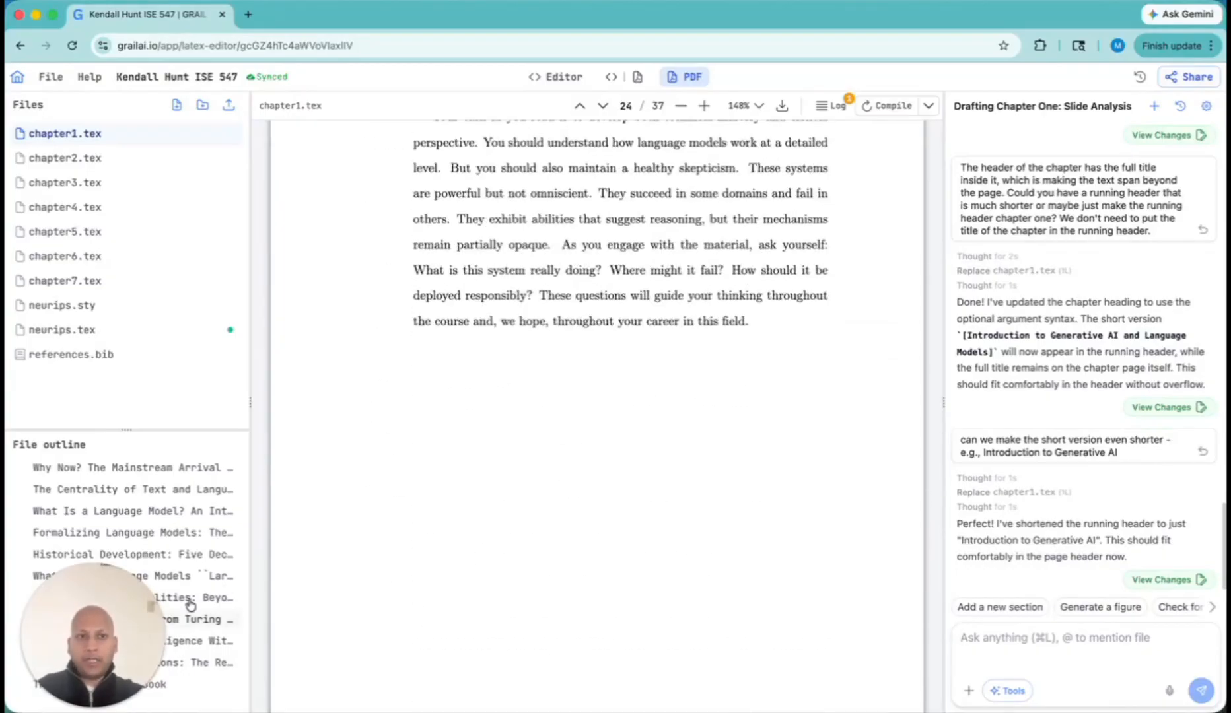
Step: Mention the Dartmouth workshop proposal quote from section 1.8, The Historical Arc: From Turing to Today, in the agent chat
scroll(361, 533, "up", 3)
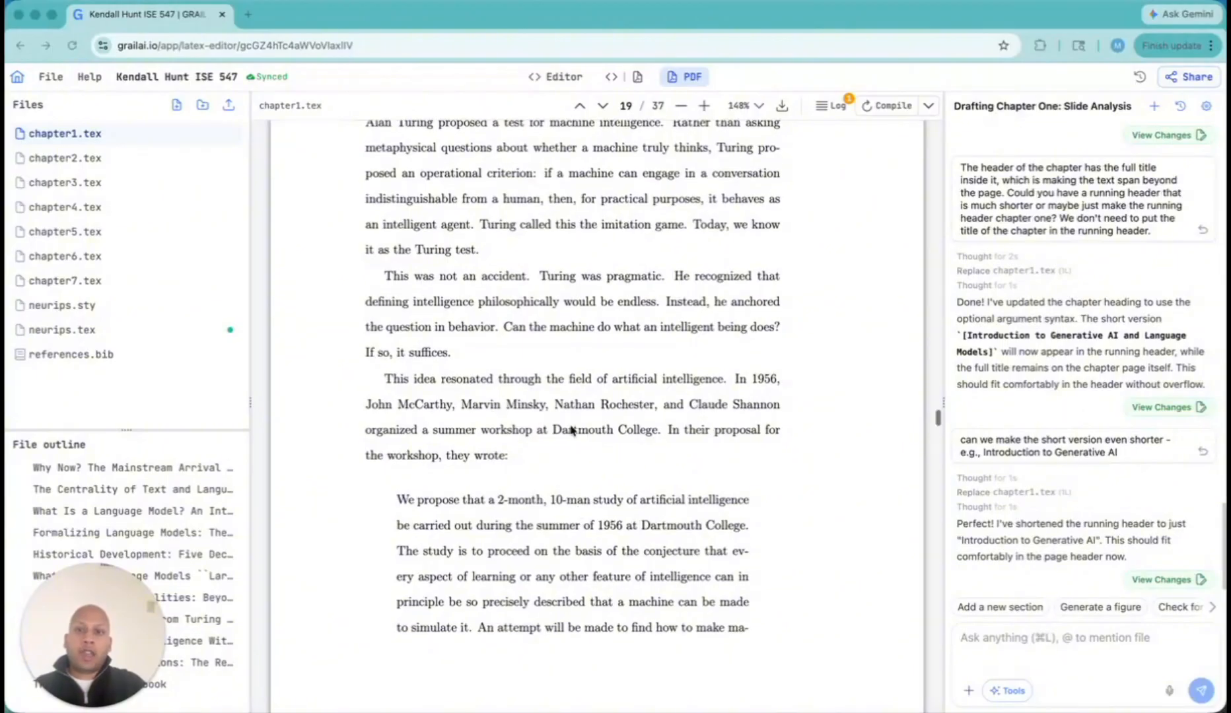
scroll(573, 431, "down", 4)
scroll(495, 243, "up", 1)
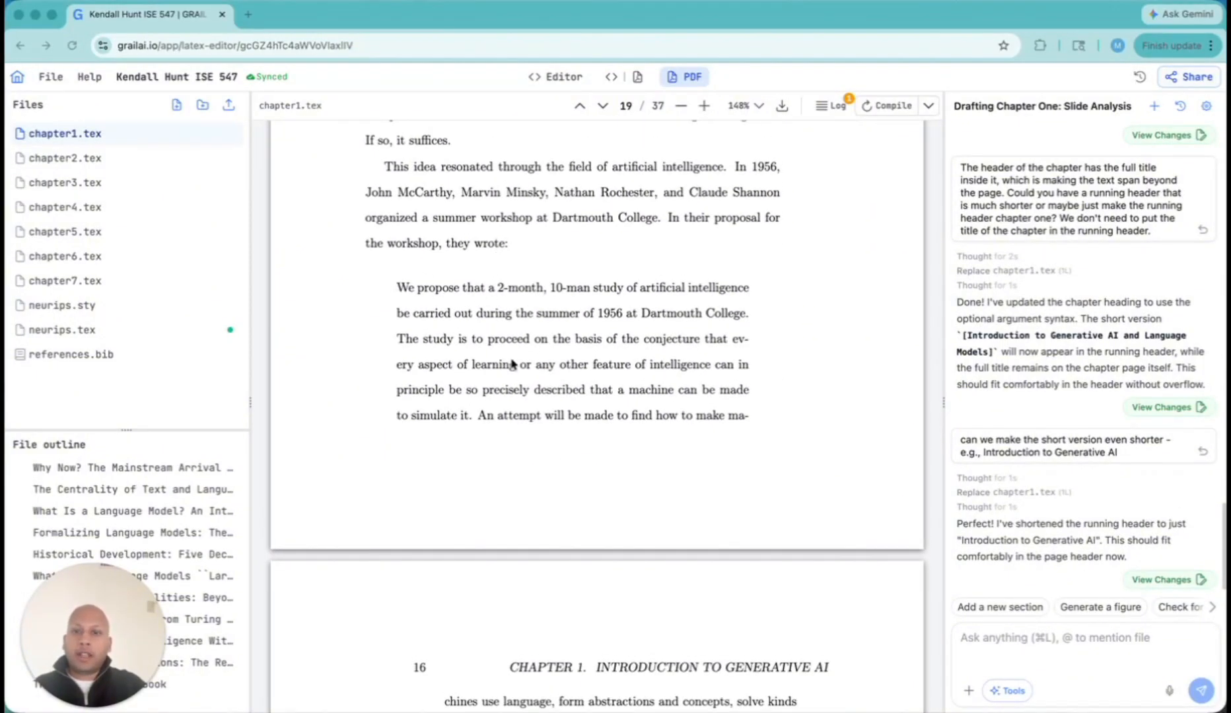
scroll(515, 367, "down", 2)
scroll(618, 555, "up", 4)
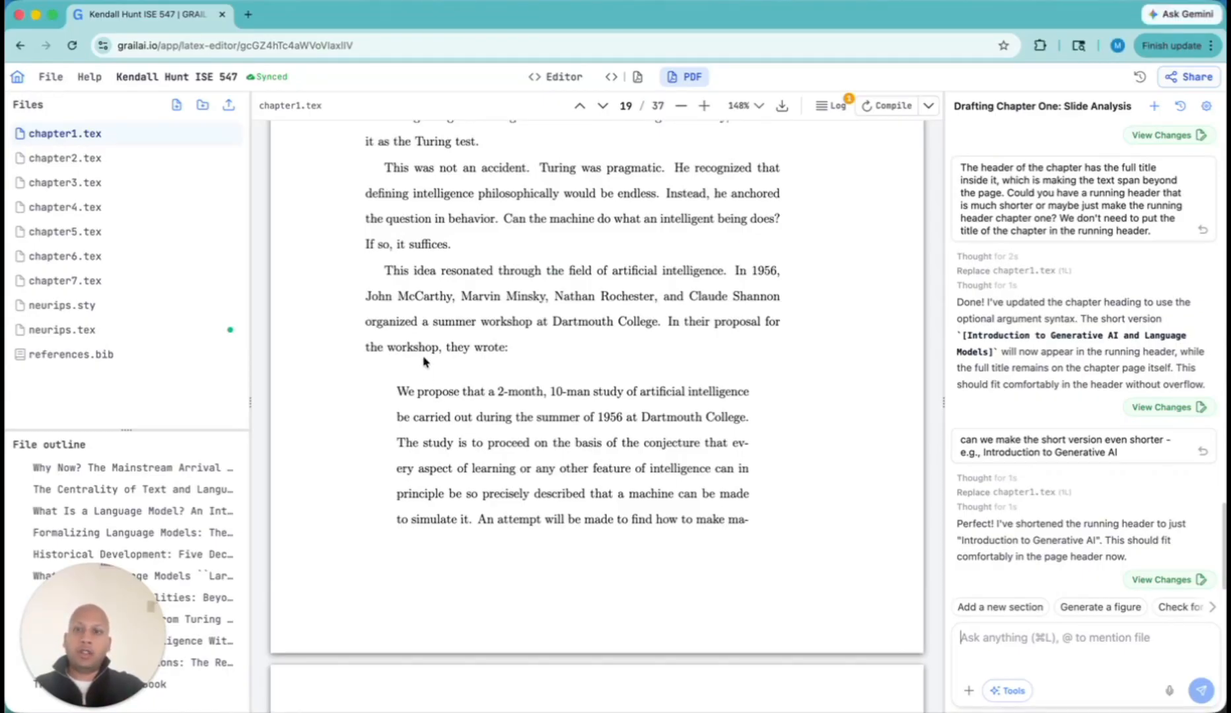
left_click_drag(397, 391, 558, 419)
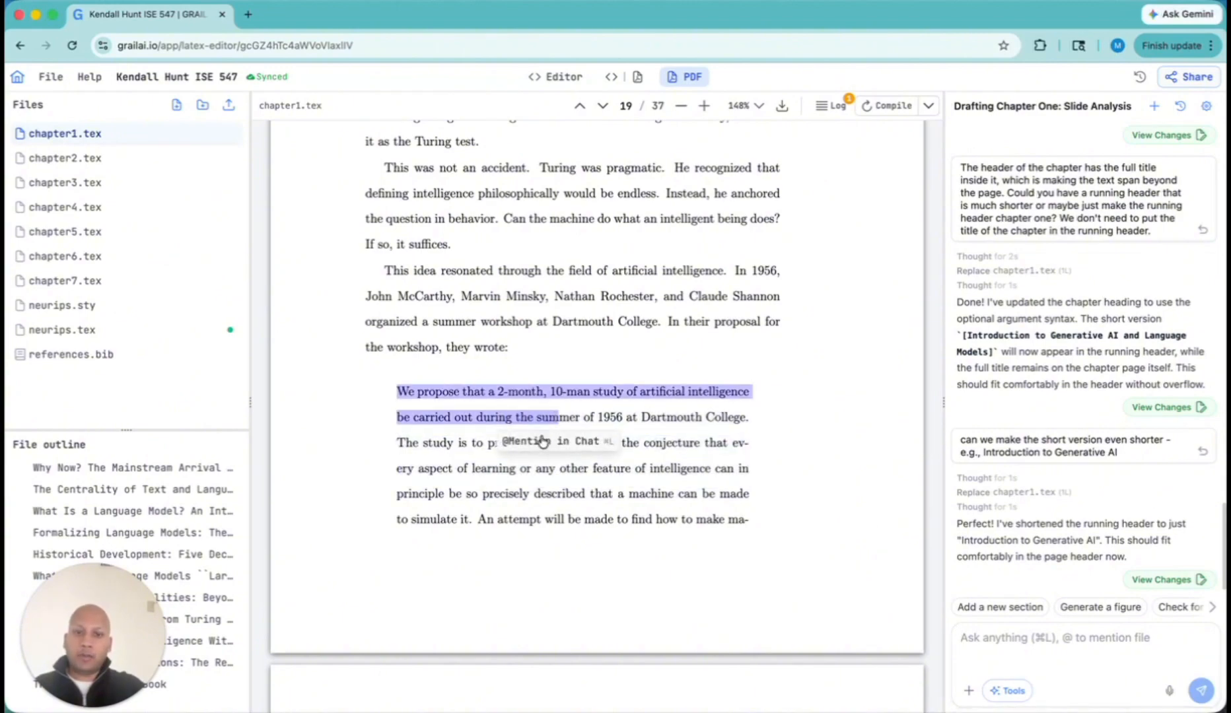
left_click(536, 439)
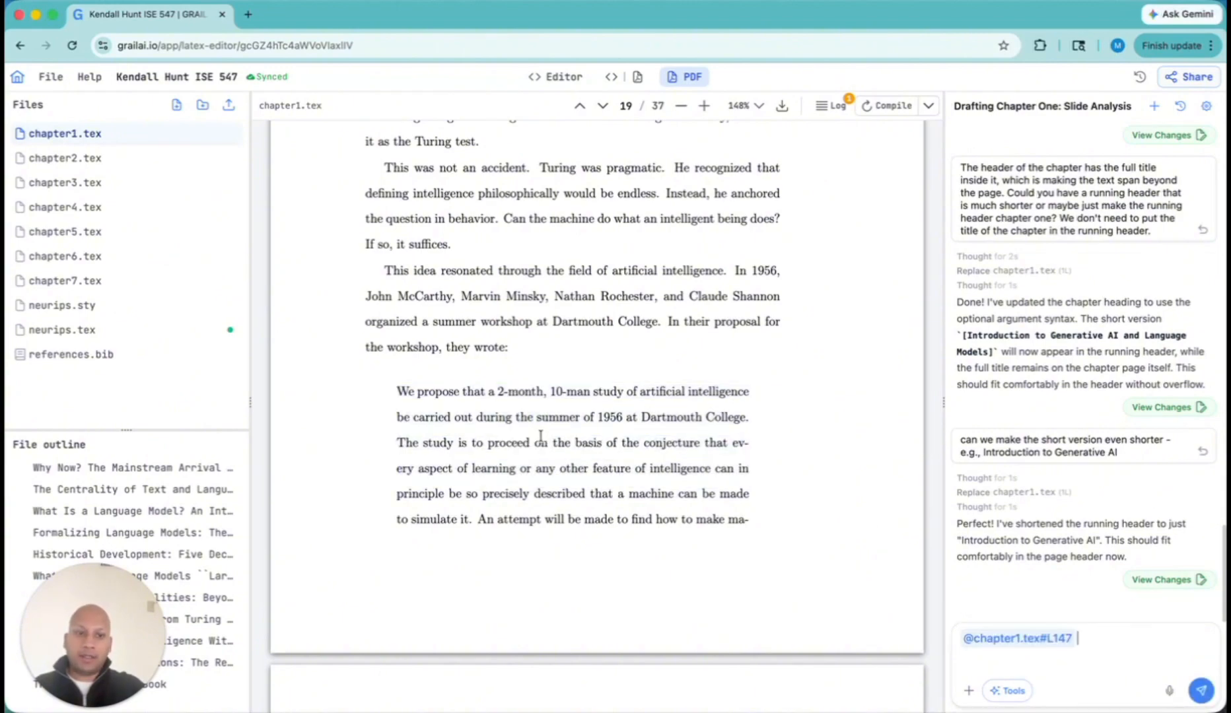
Step: Dictate a request for the agent to put the mentioned quote in a captioned box and reference it in the preceding sentence
left_click(1017, 648)
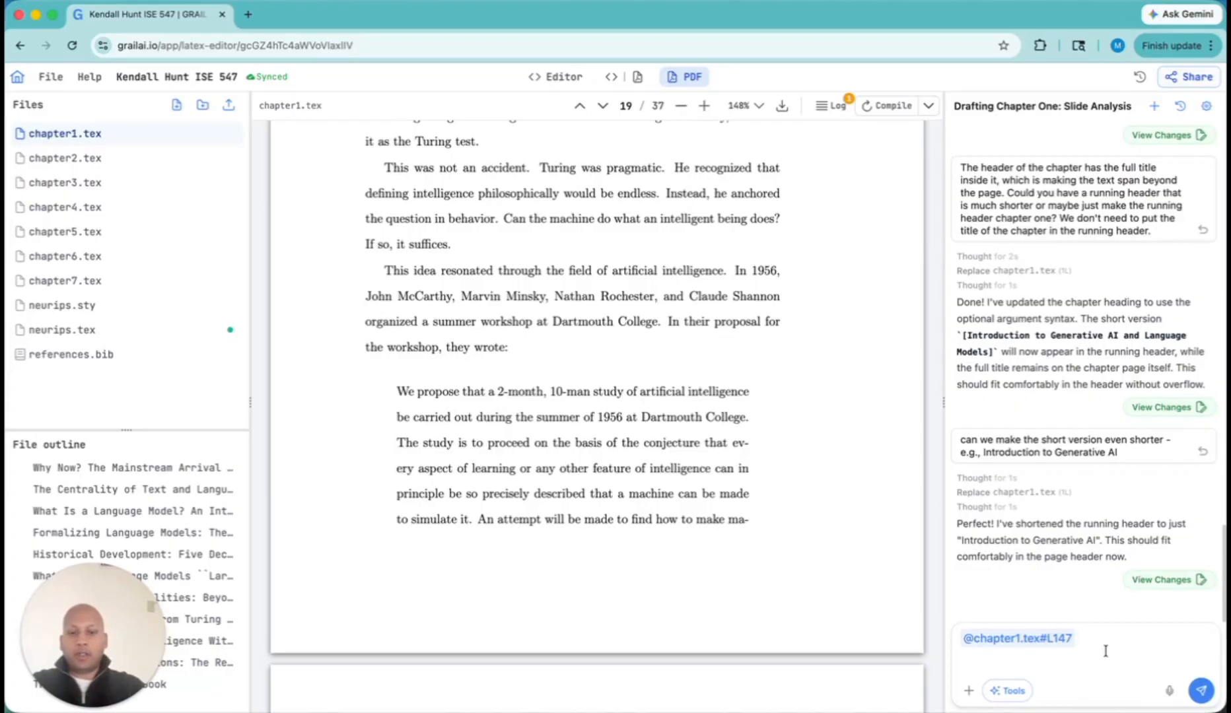
left_click(1176, 696)
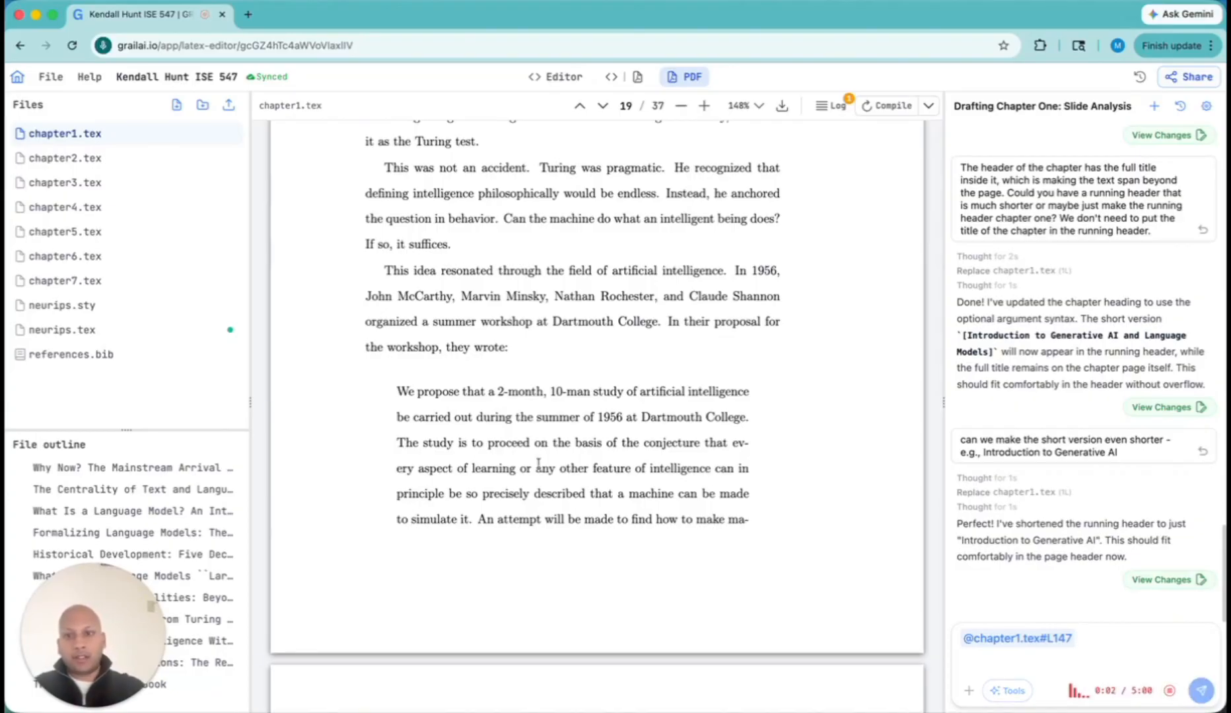
scroll(511, 378, "down", 1)
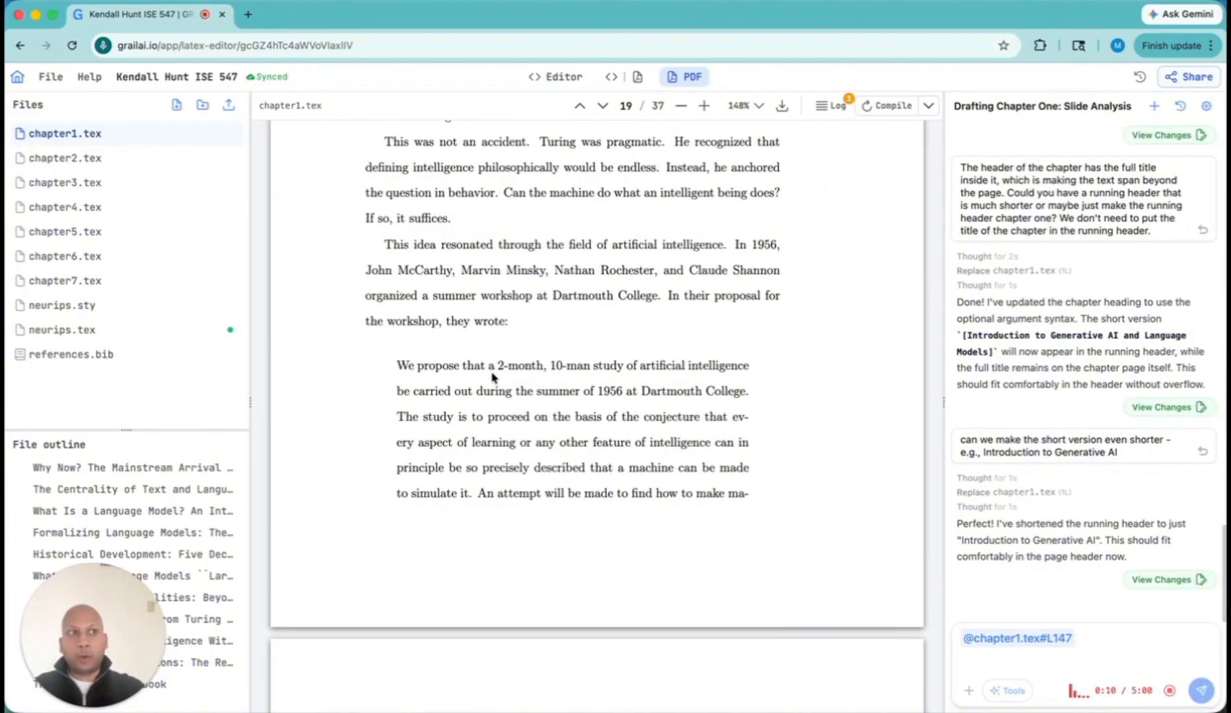
scroll(563, 483, "up", 2)
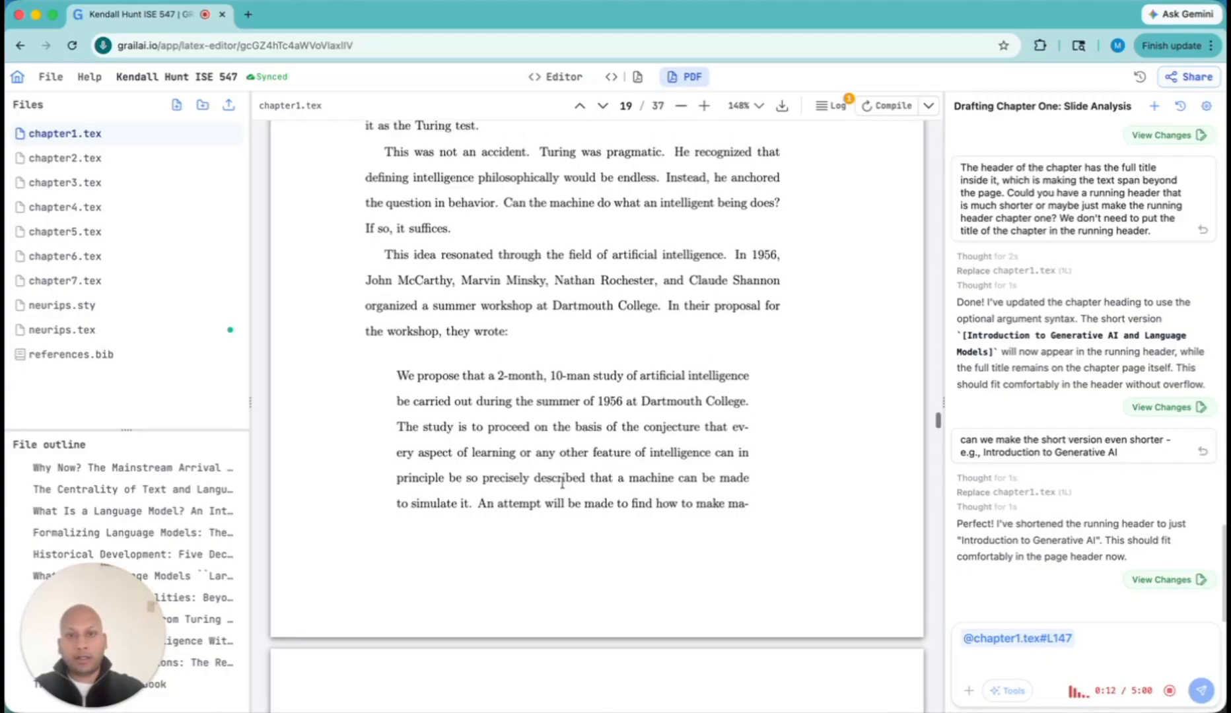
scroll(562, 483, "down", 1)
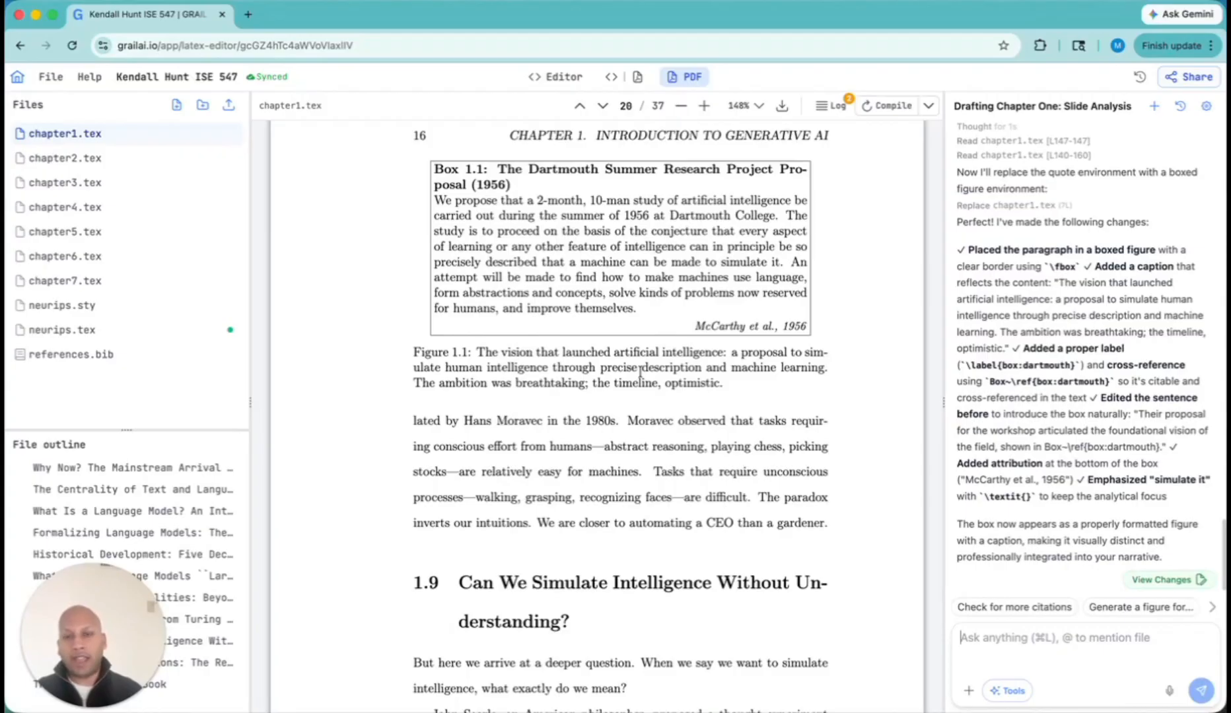
Step: Check the sentence in section 1.8 that introduces the boxed Dartmouth proposal and its Box 1.1 reference
scroll(568, 384, "up", 10)
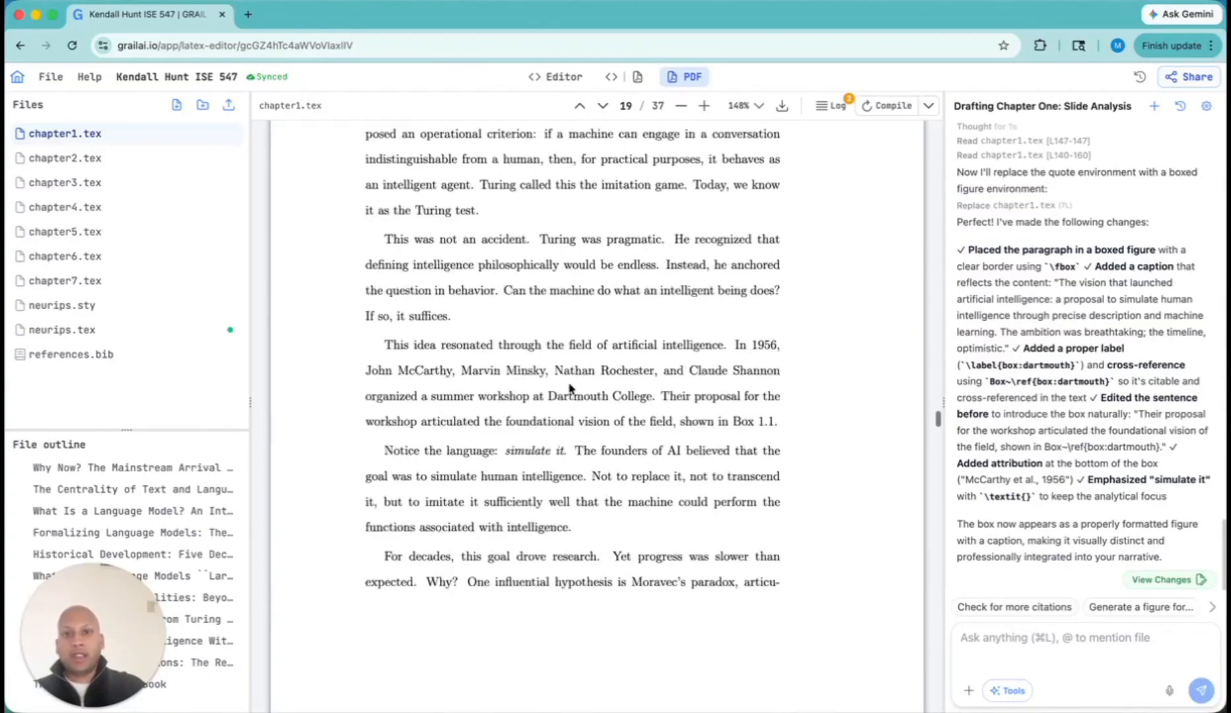
left_click_drag(731, 422, 780, 421)
left_click(779, 422)
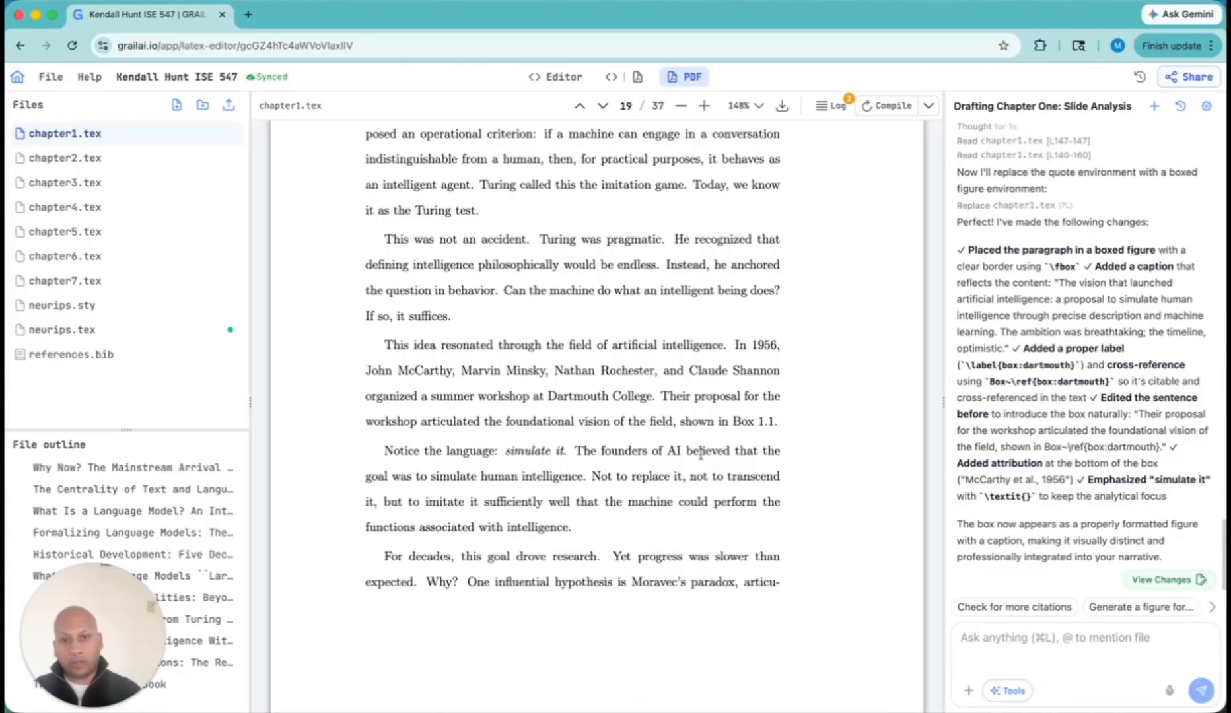
Step: Dictate a request for the agent to turn section 1.10's challenges into a captioned two-column table, referenced from a rewritten introductory paragraph
scroll(701, 454, "up", 10)
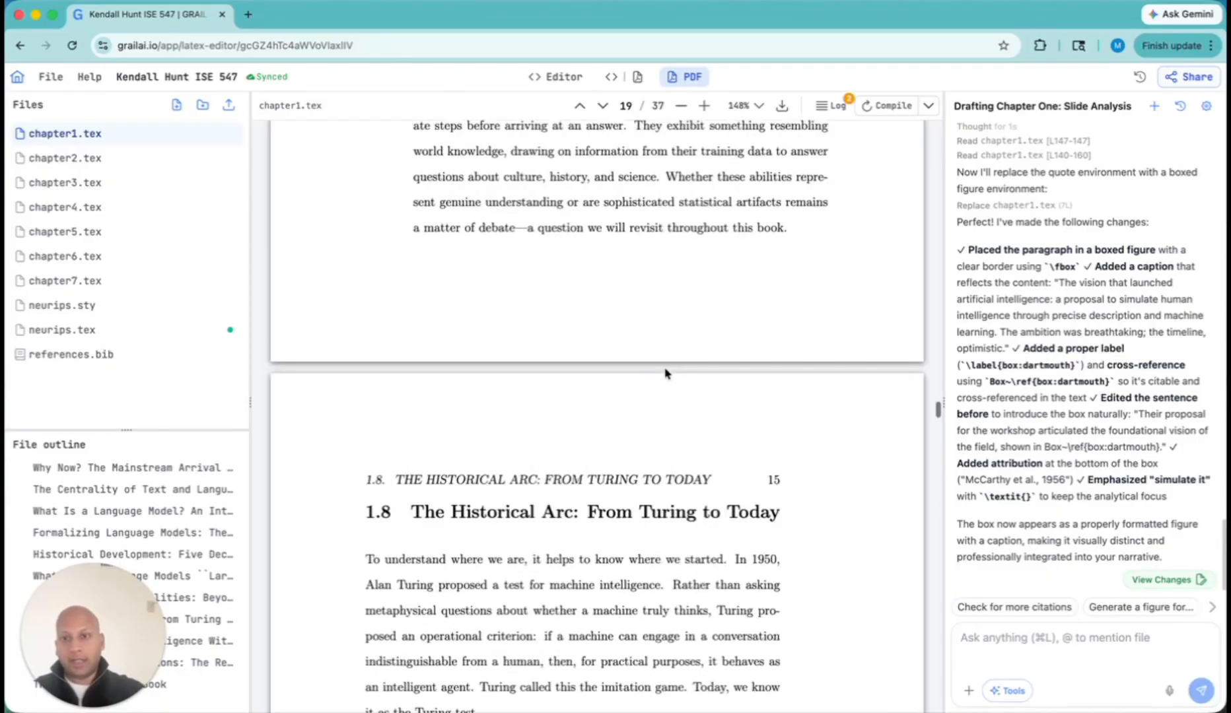
scroll(665, 370, "up", 3)
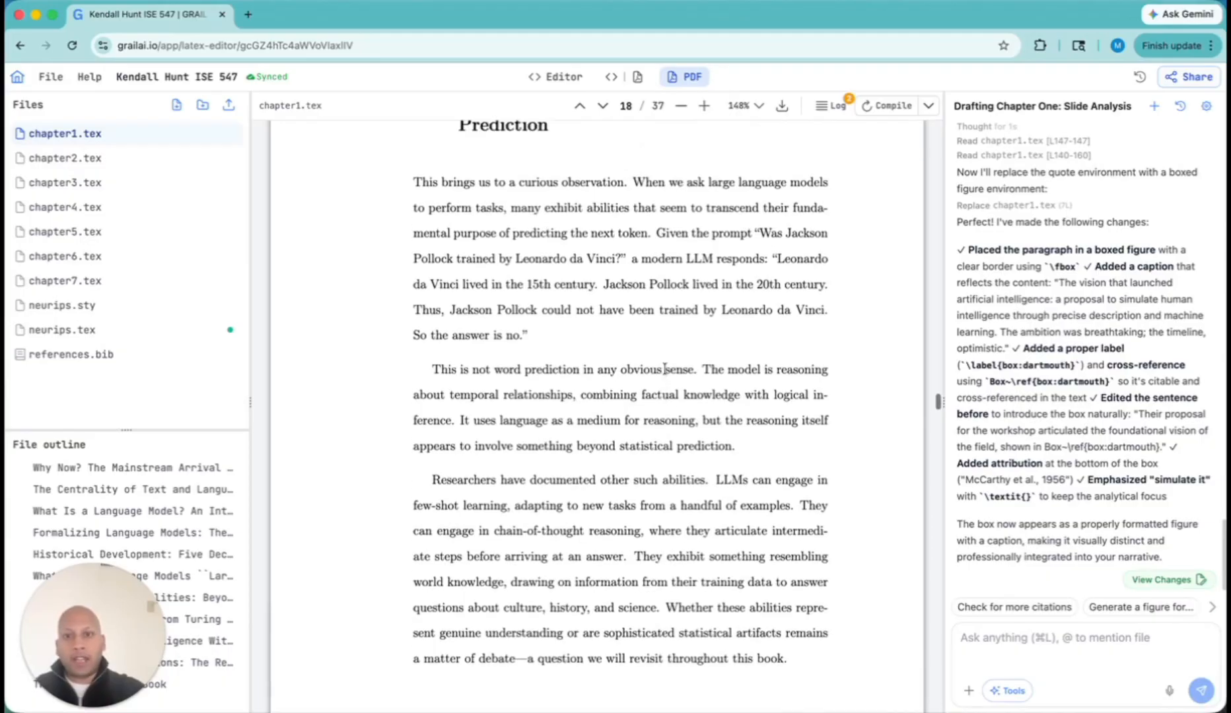
scroll(664, 368, "up", 15)
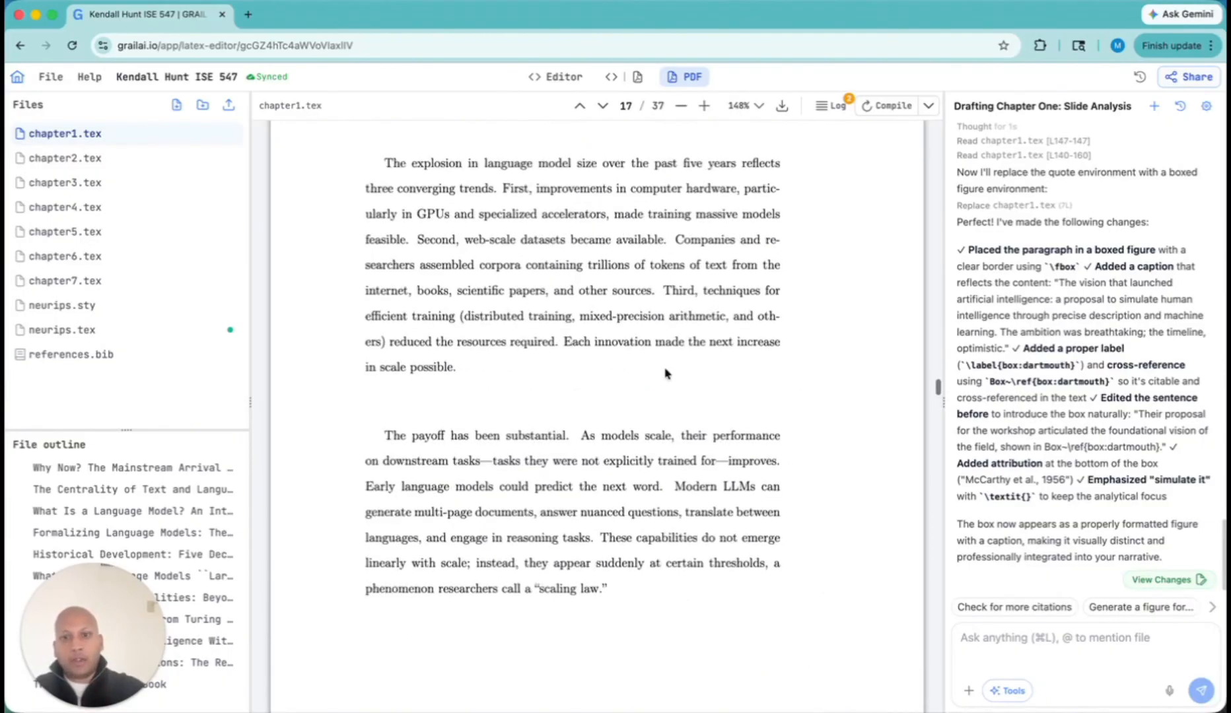
scroll(665, 369, "down", 20)
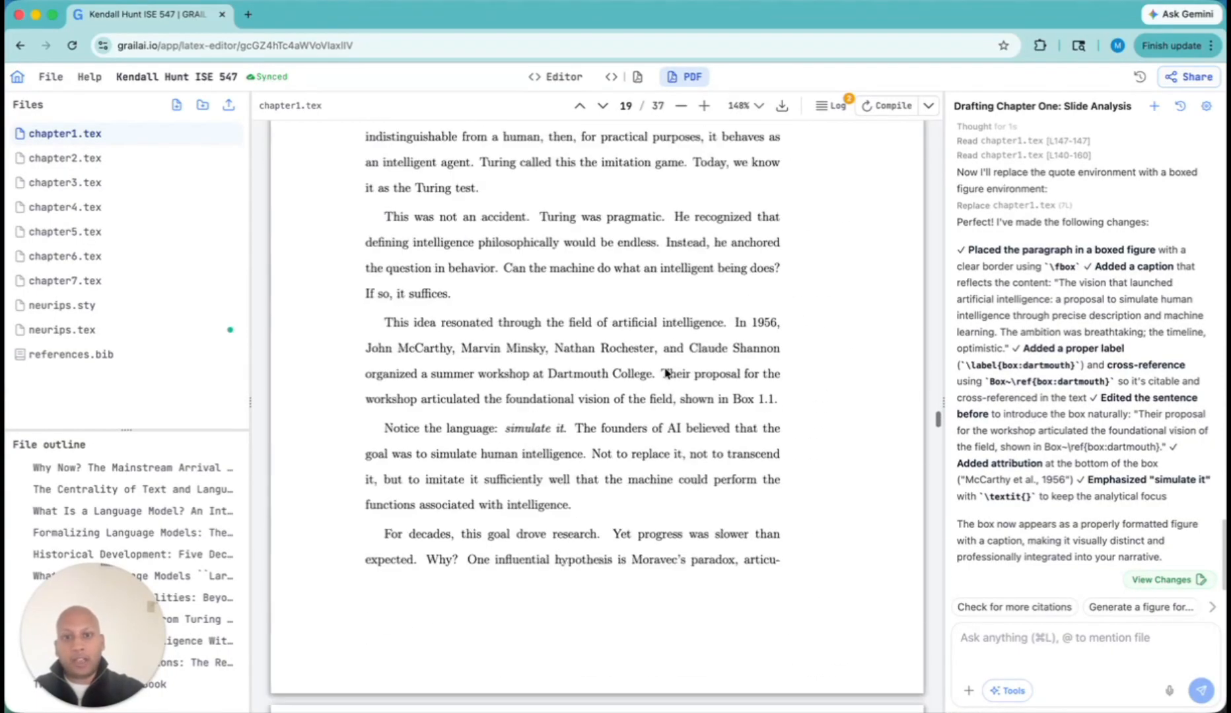
scroll(666, 374, "down", 15)
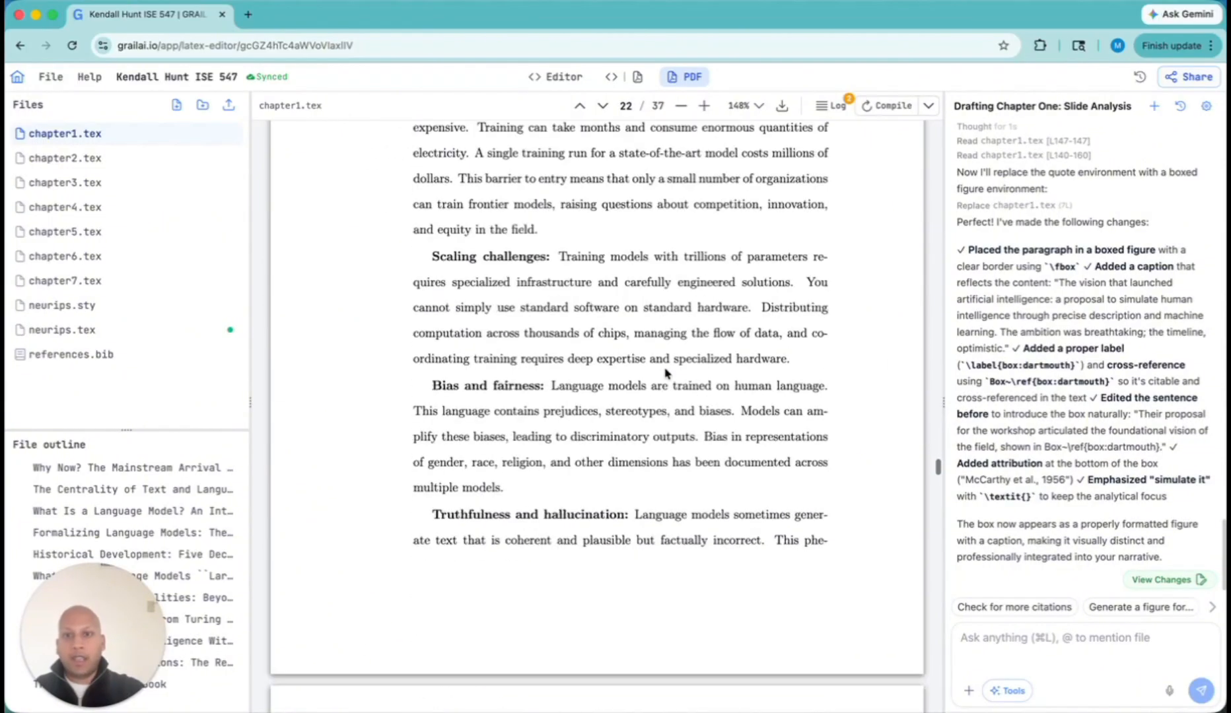
scroll(590, 369, "up", 10)
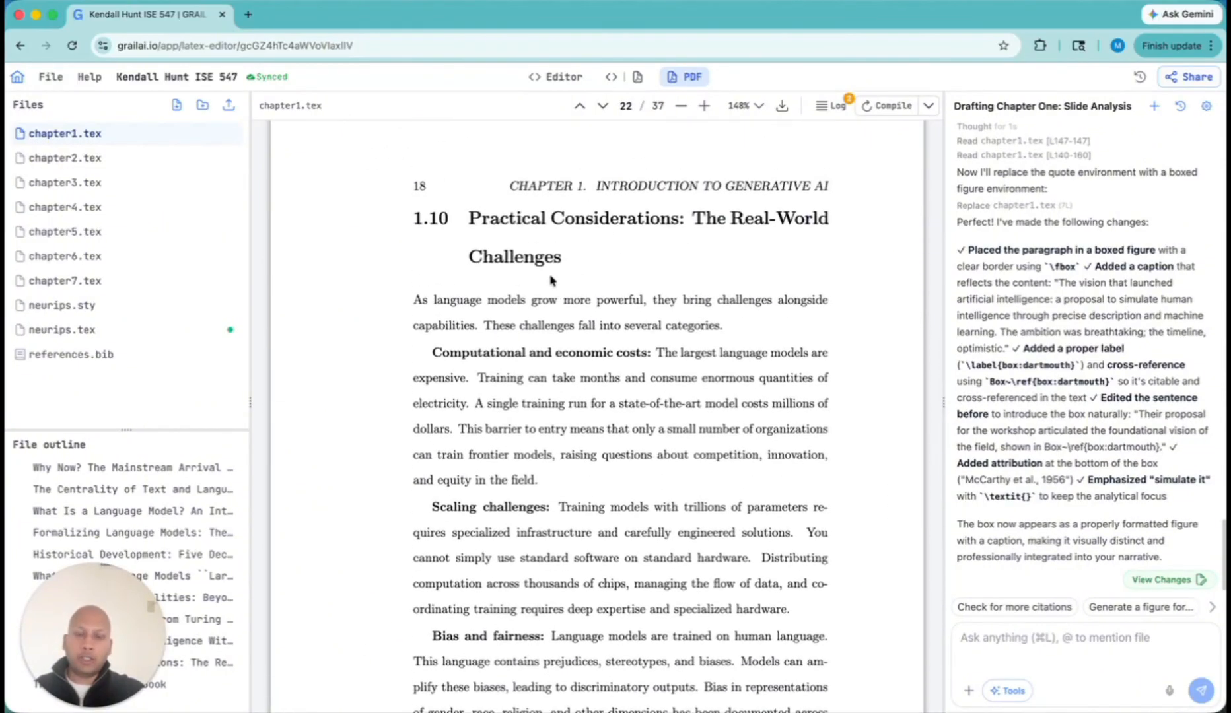
scroll(529, 421, "down", 2)
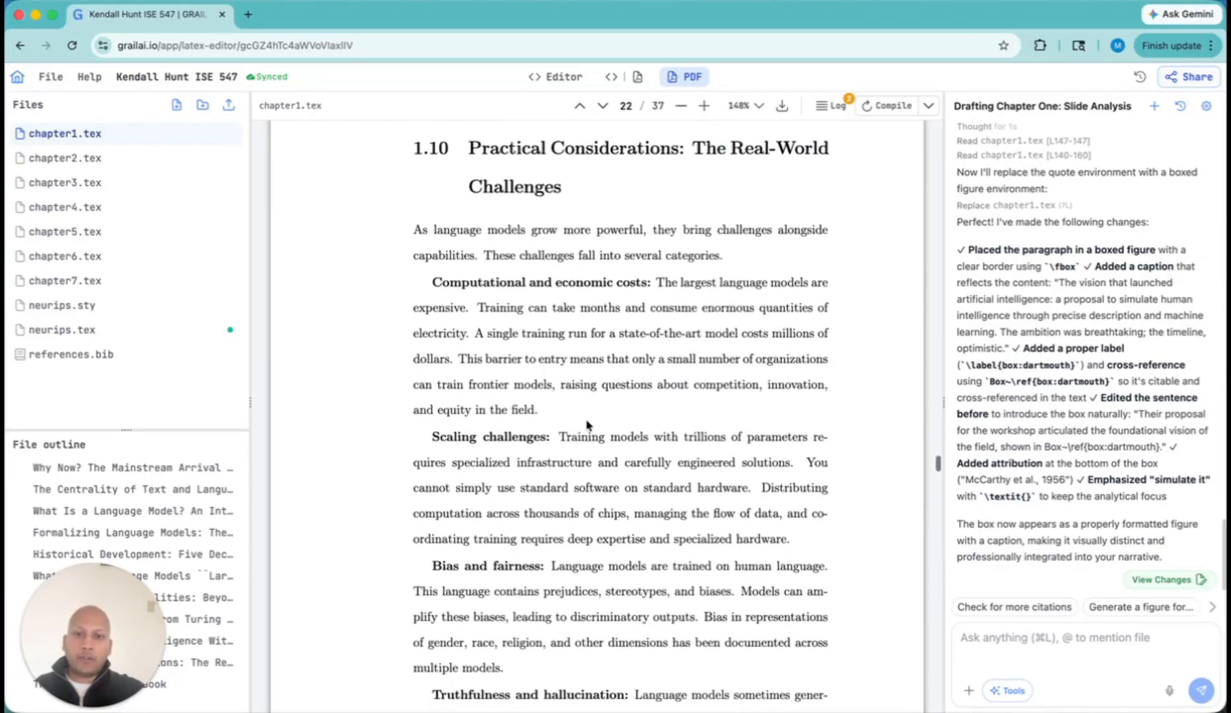
scroll(599, 491, "up", 2)
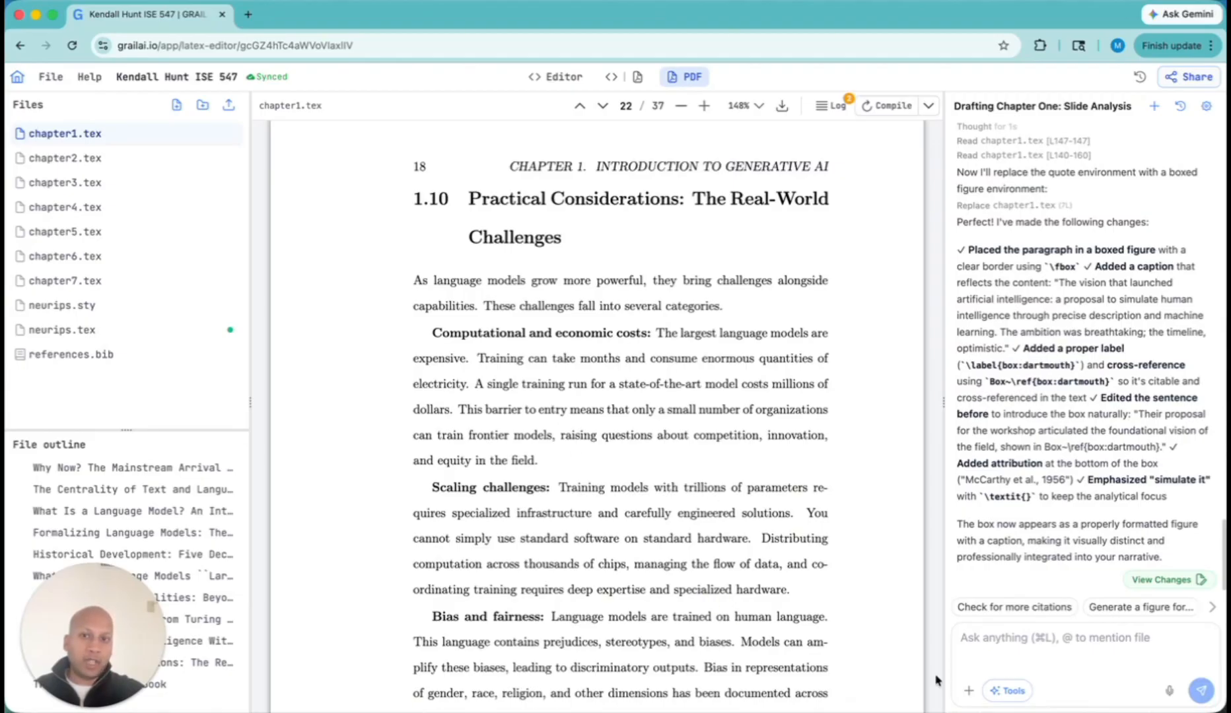
left_click(1169, 695)
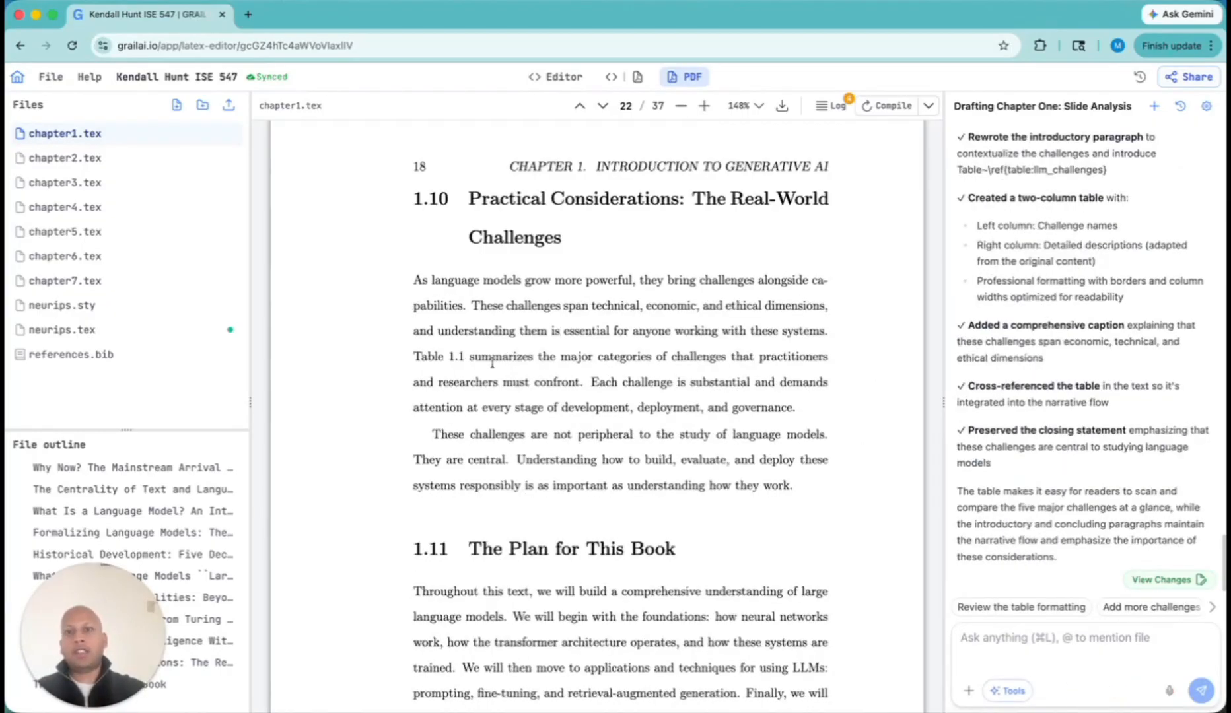
Step: Examine the Table 1.1 reference in section 1.10 and the new Challenge and Description table
left_click_drag(414, 356, 618, 356)
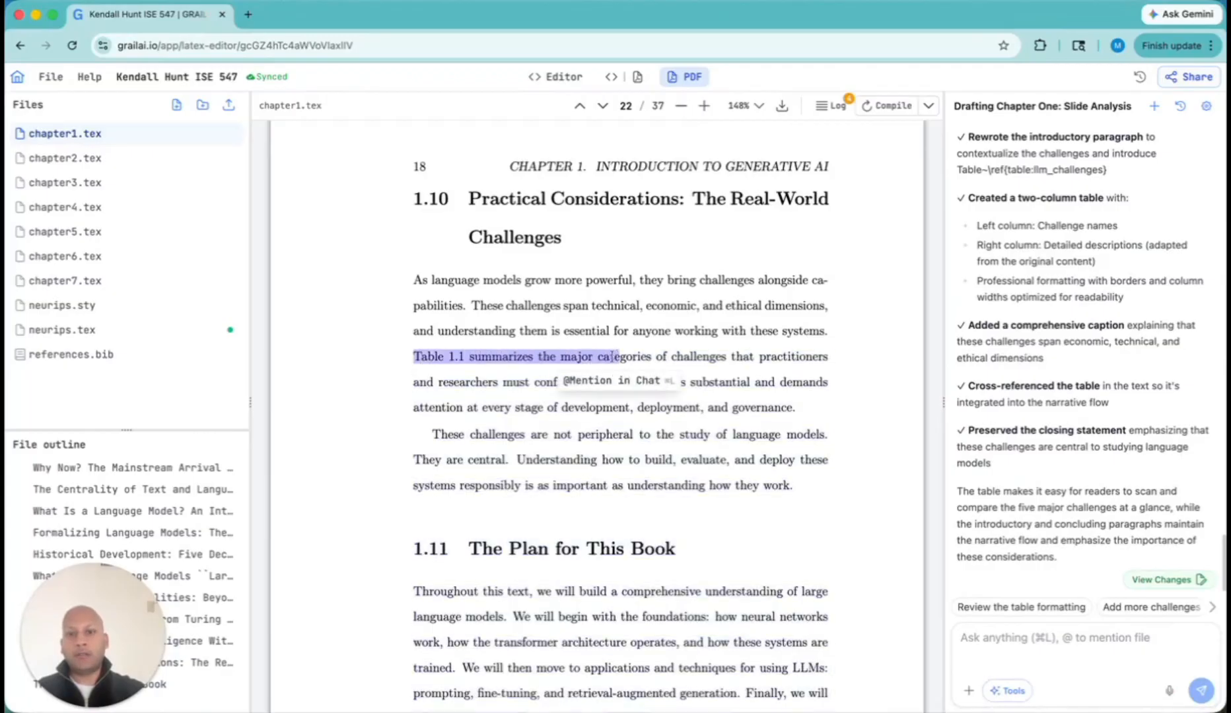
scroll(574, 466, "down", 20)
scroll(573, 465, "up", 5)
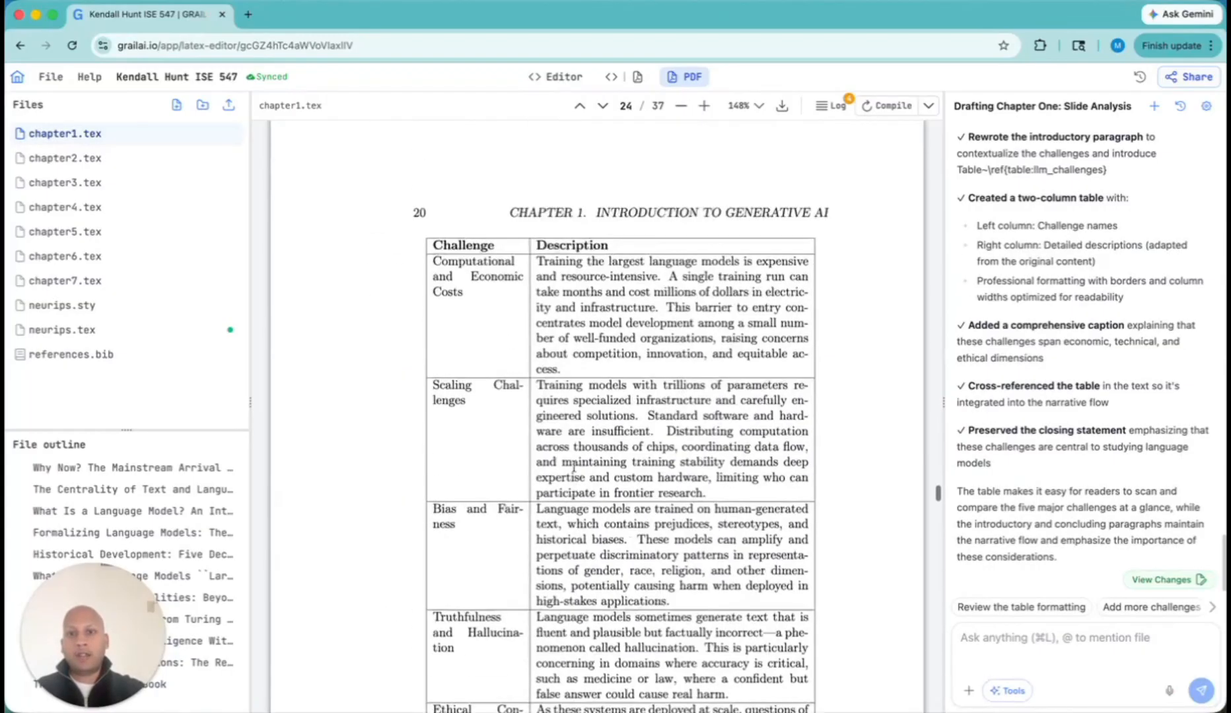
scroll(573, 465, "down", 4)
scroll(574, 624, "up", 2)
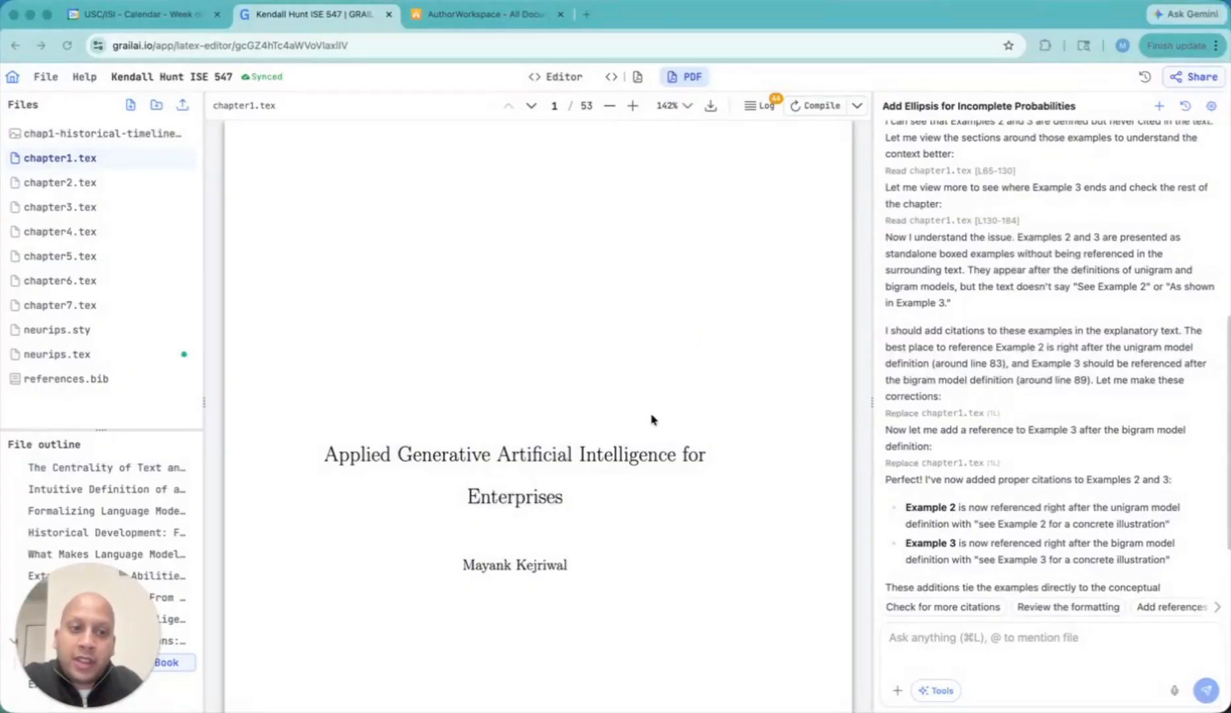
Step: Review the title page and the table of contents for all seven chapters in the 53-page compiled book
scroll(637, 406, "down", 2)
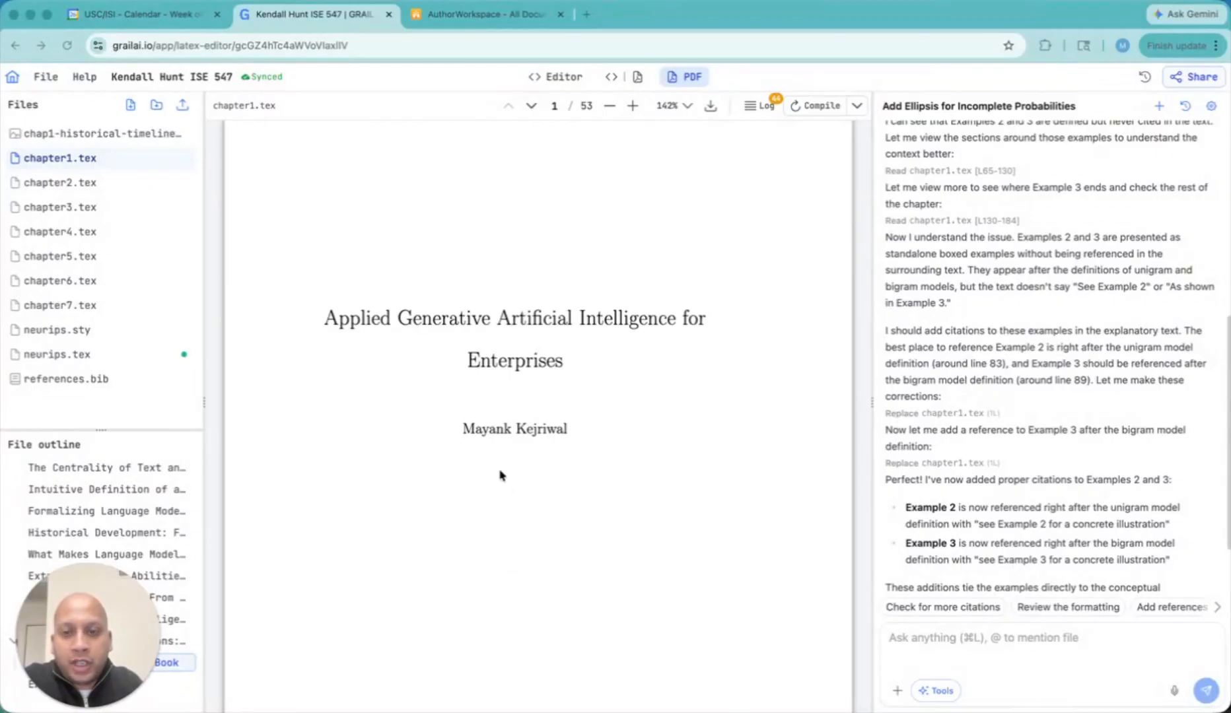
scroll(546, 469, "down", 20)
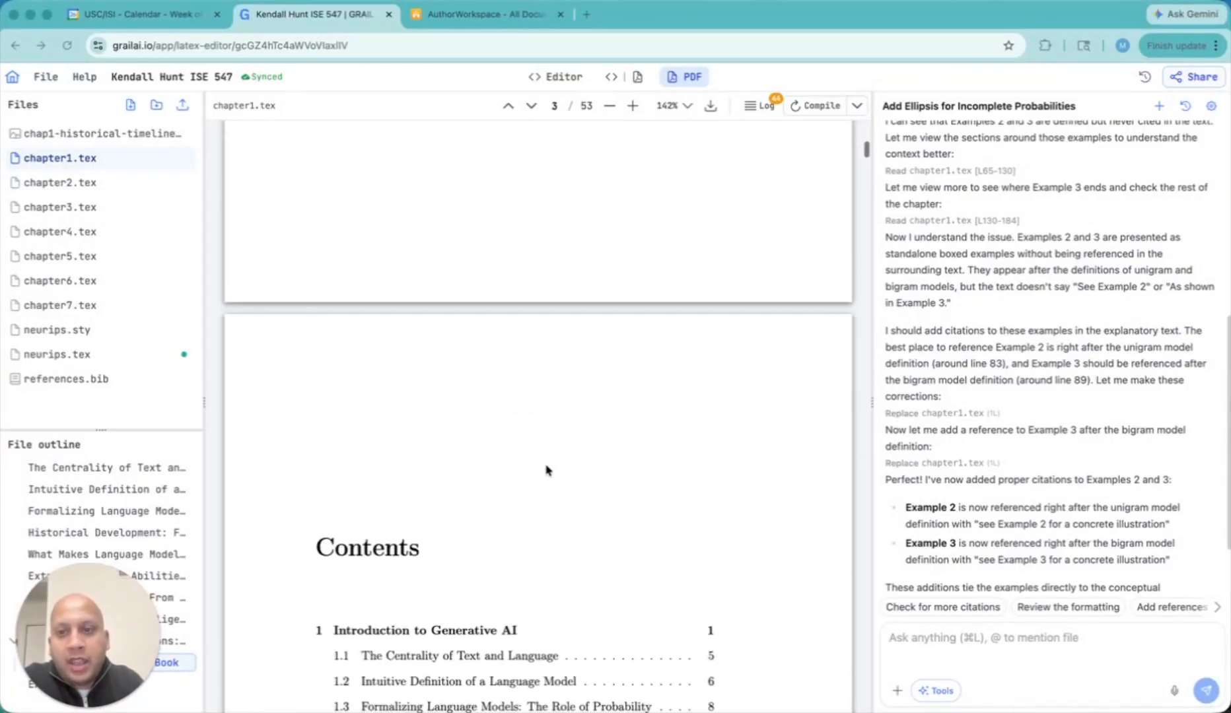
scroll(546, 469, "down", 3)
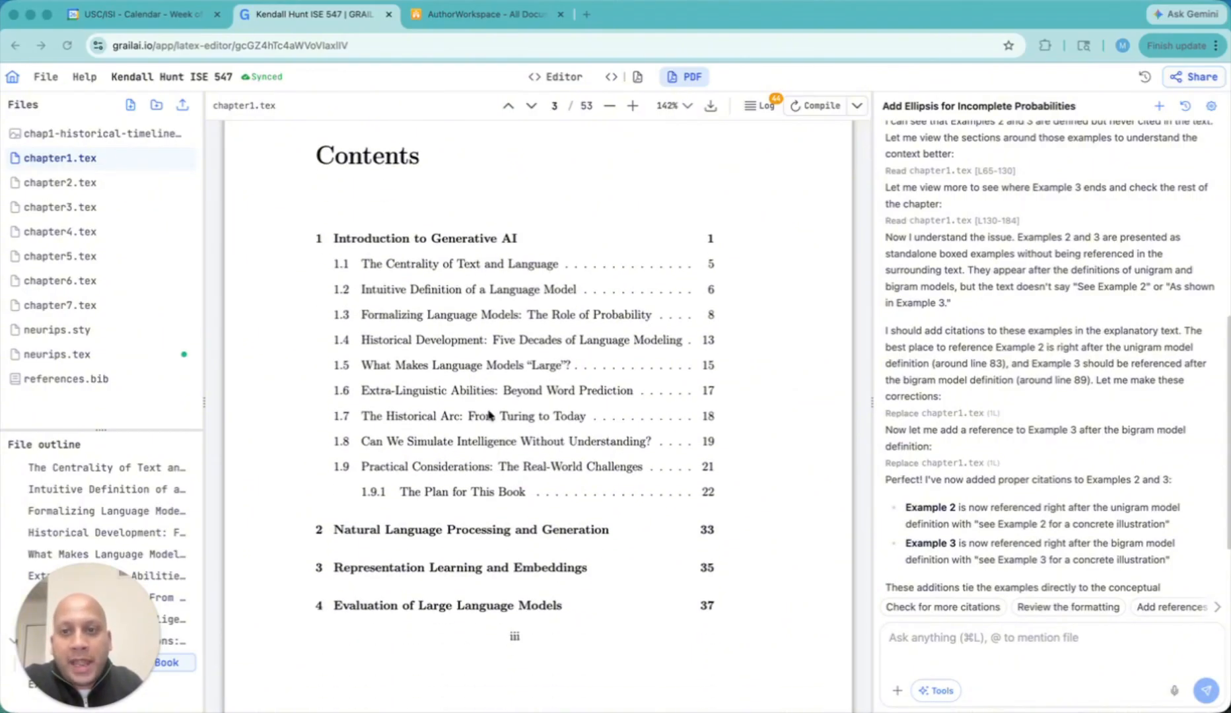
scroll(480, 454, "down", 3)
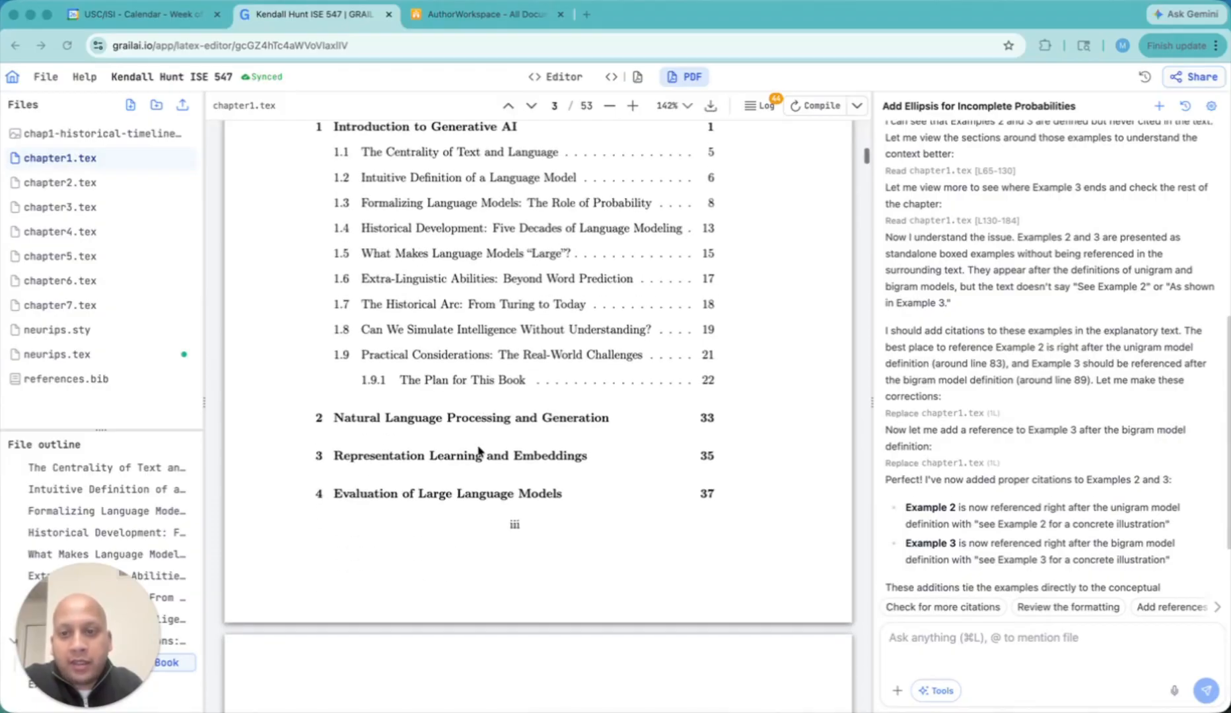
scroll(480, 451, "down", 10)
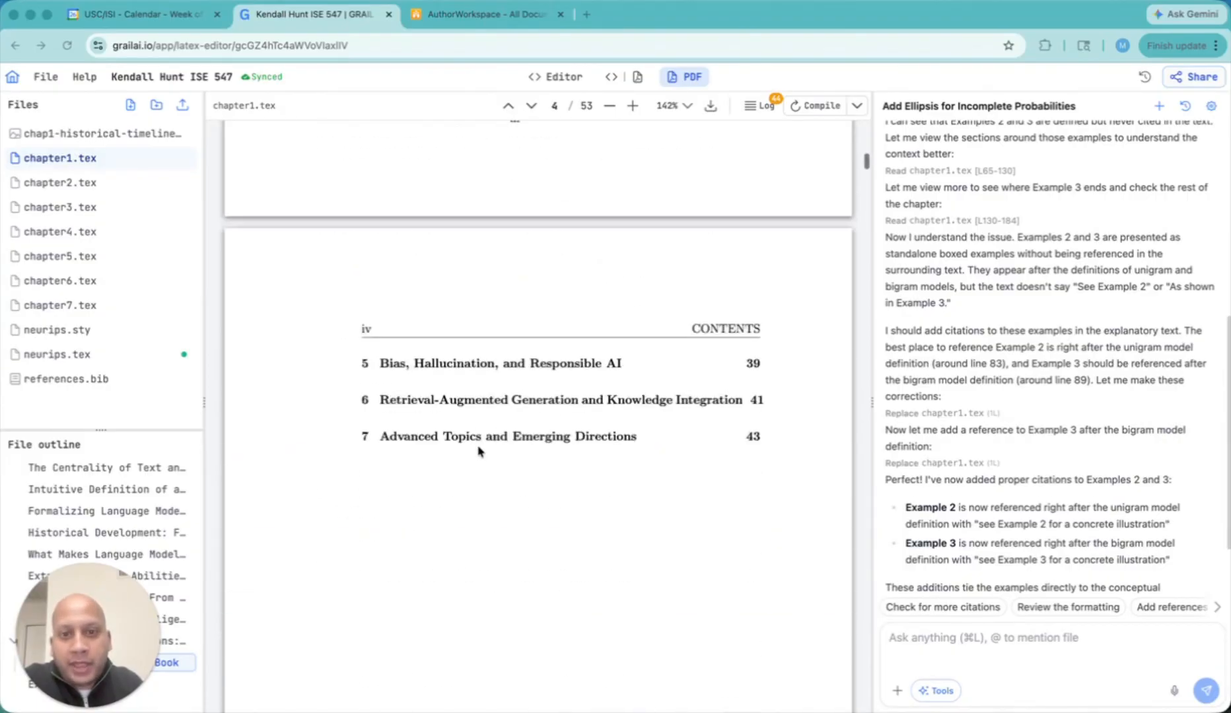
Step: Examine the citations in Chapter 1's opening paragraph and the Figure 1.1 timeline of language modeling history
scroll(481, 451, "down", 20)
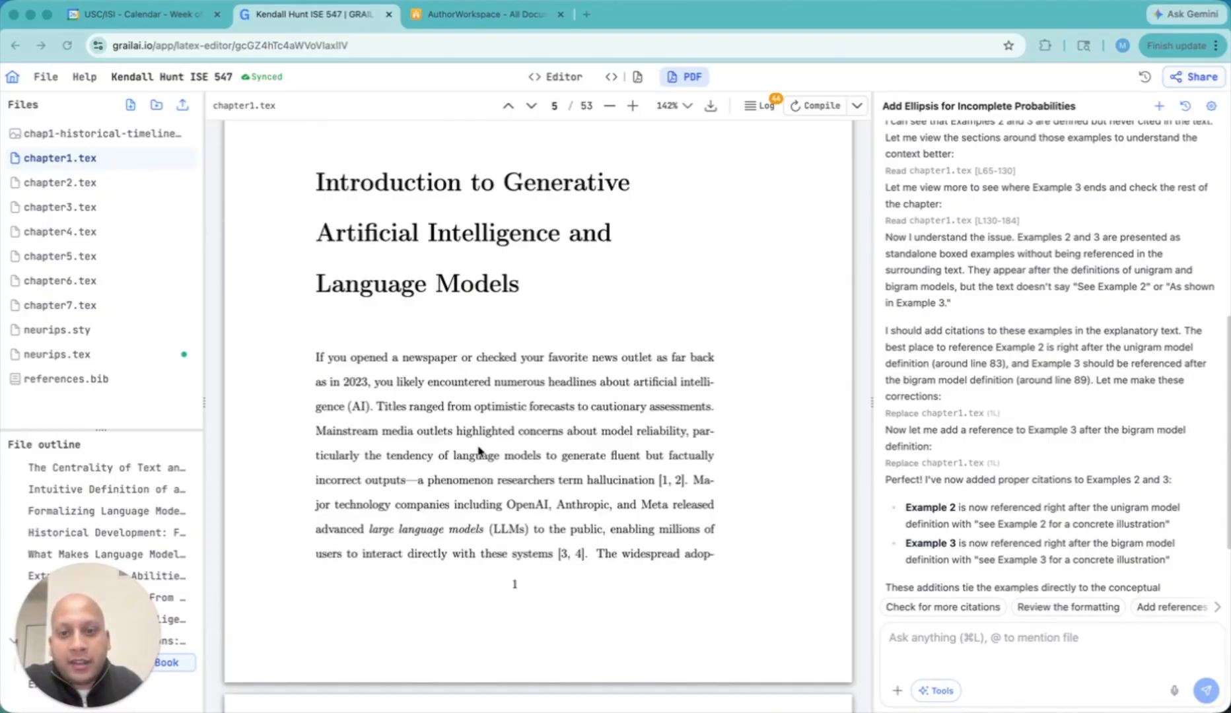
scroll(480, 451, "down", 2)
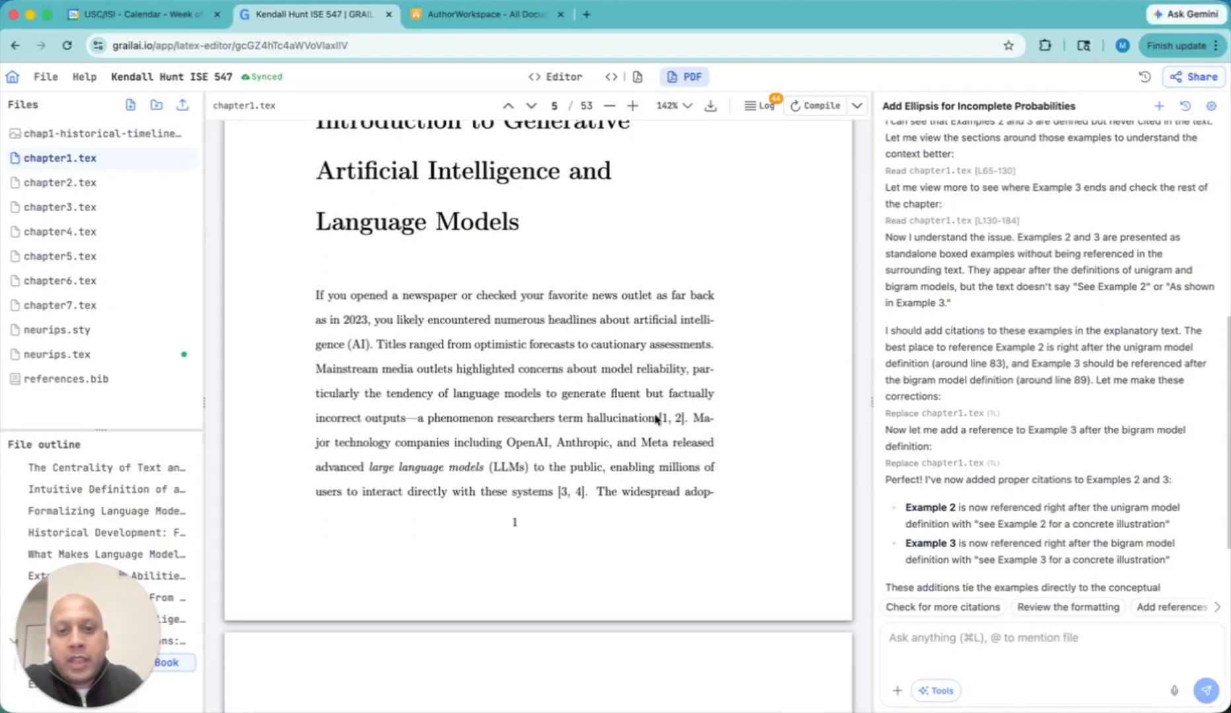
left_click_drag(658, 418, 687, 418)
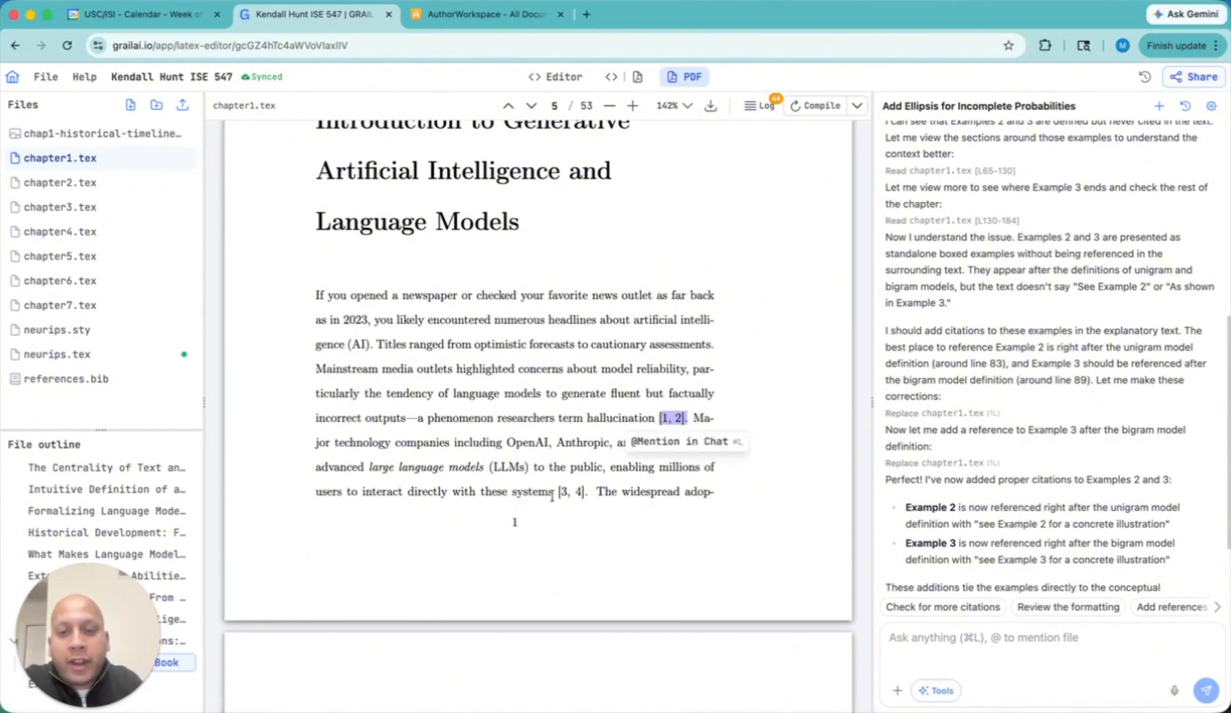
left_click_drag(558, 492, 590, 497)
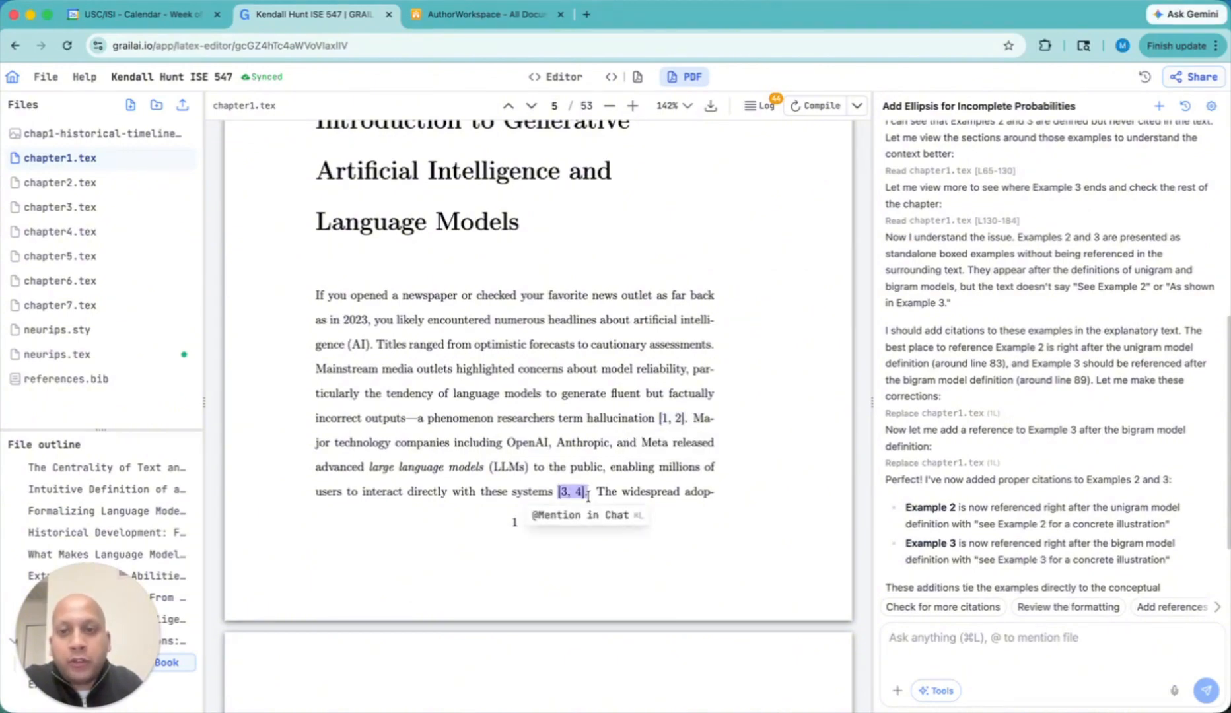
left_click(538, 454)
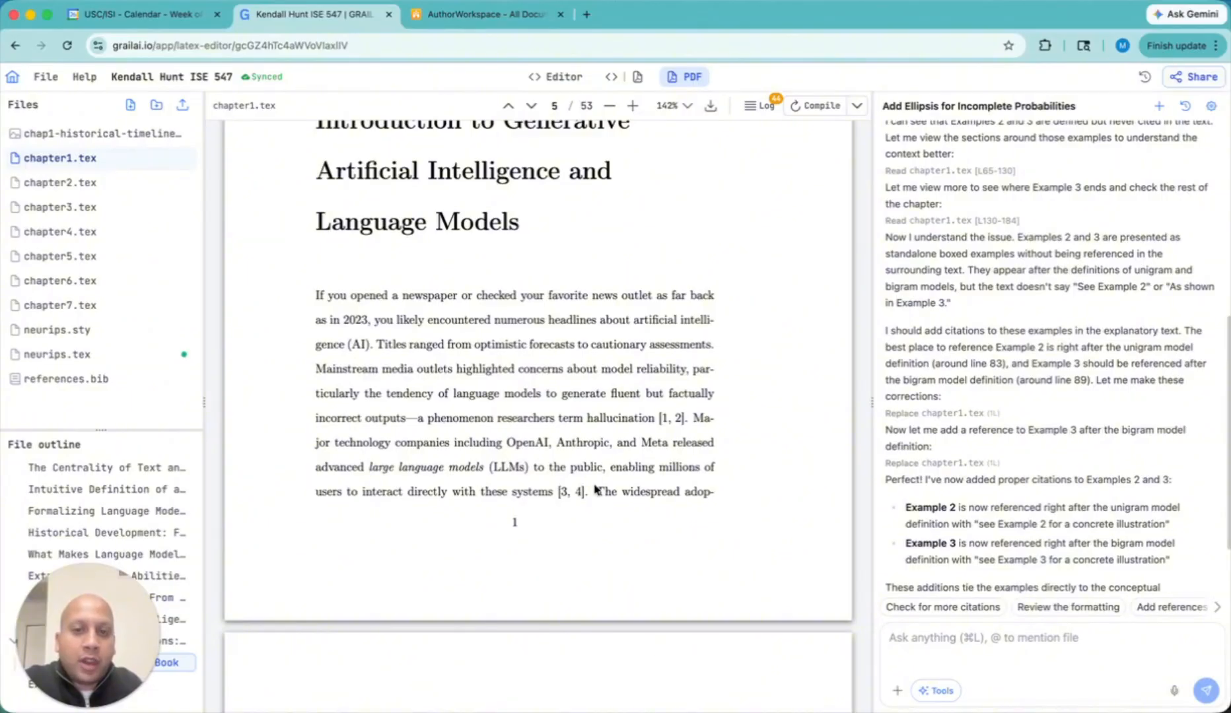
scroll(591, 485, "down", 4)
scroll(540, 453, "down", 10)
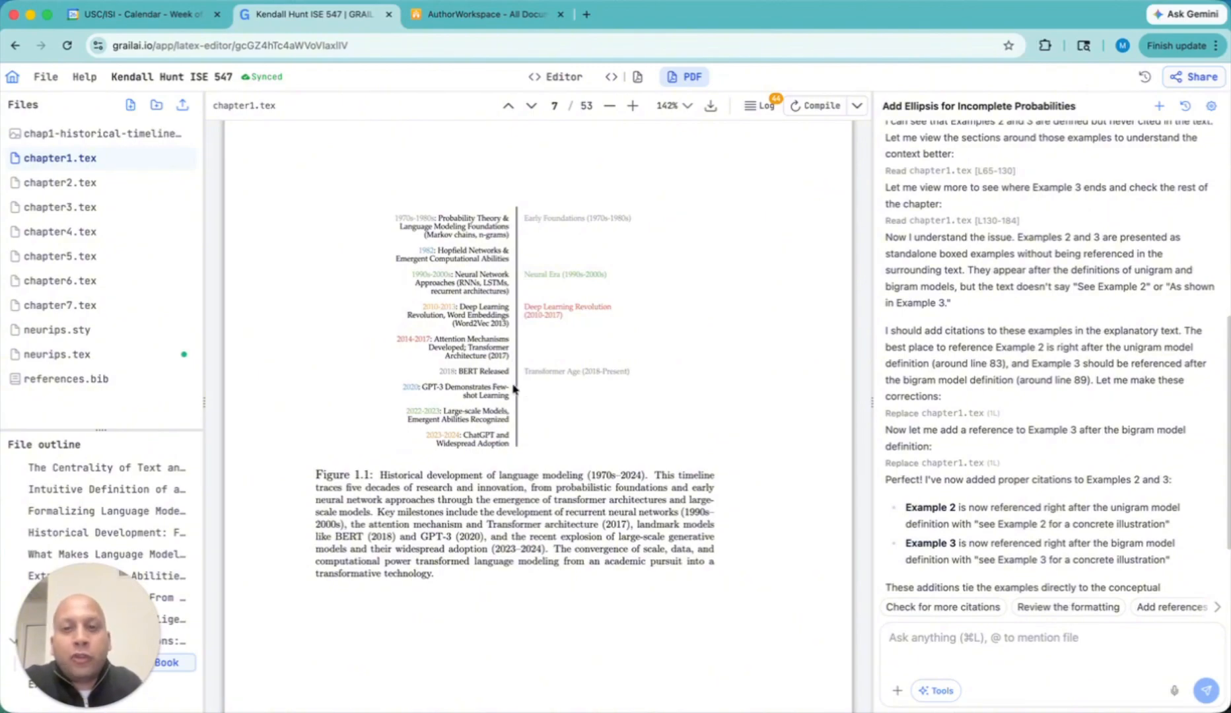
Step: Review the application citations in Chapter 1 and the boxed Example 1 on word prediction with the text that refers to it
scroll(524, 550, "down", 15)
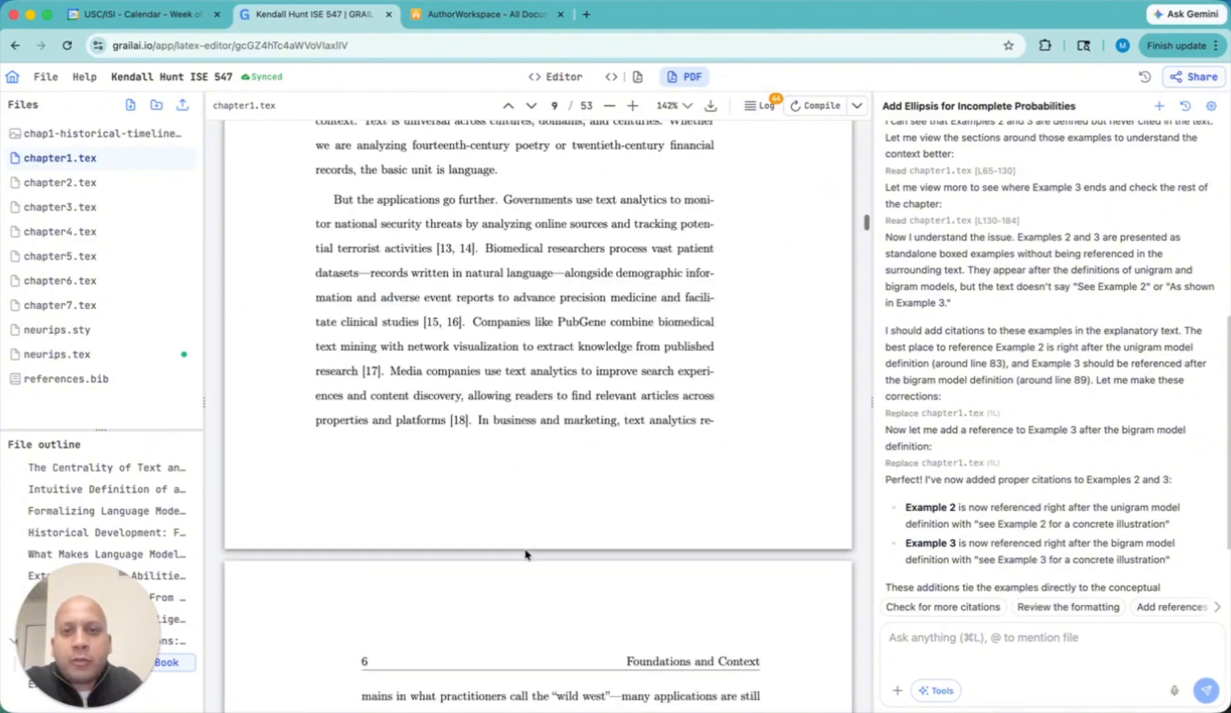
scroll(525, 549, "down", 10)
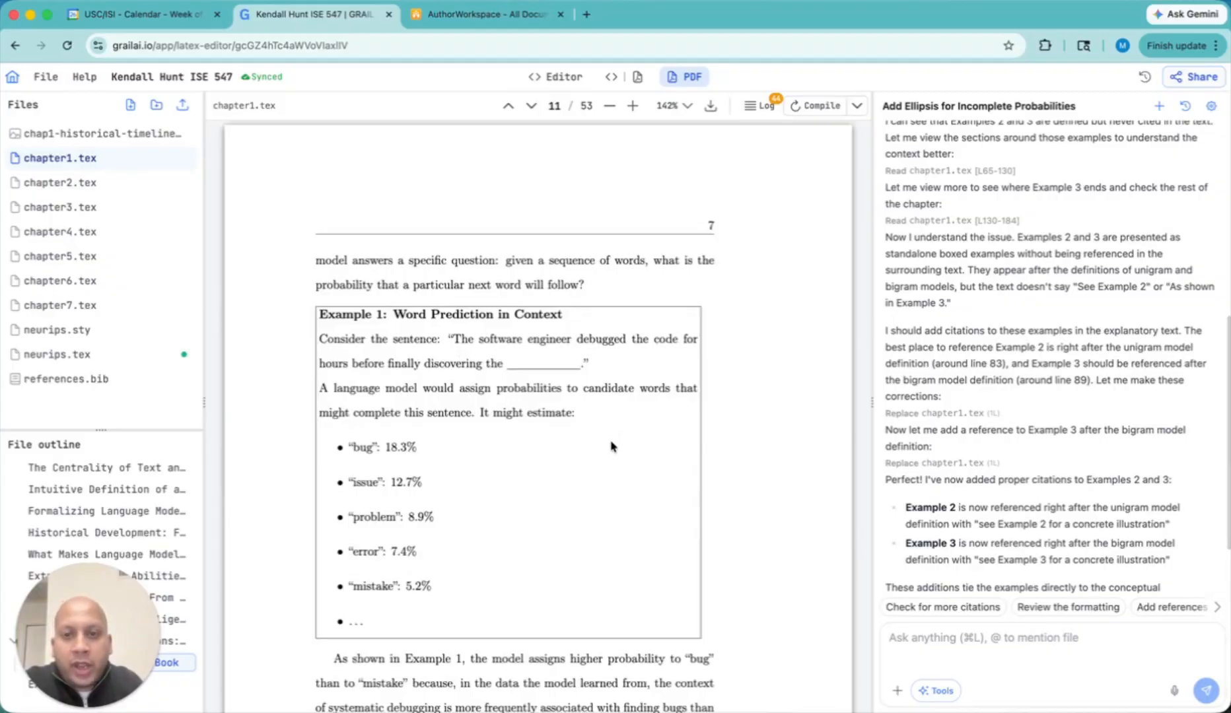
scroll(595, 480, "down", 5)
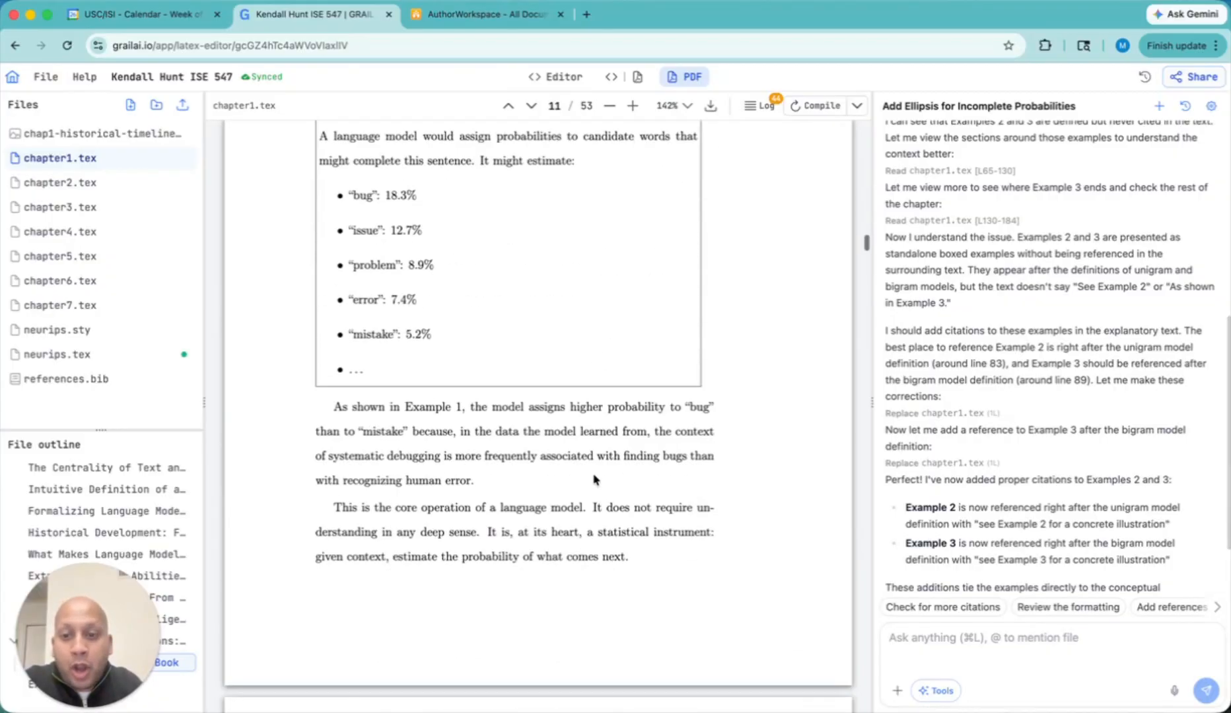
scroll(594, 479, "down", 12)
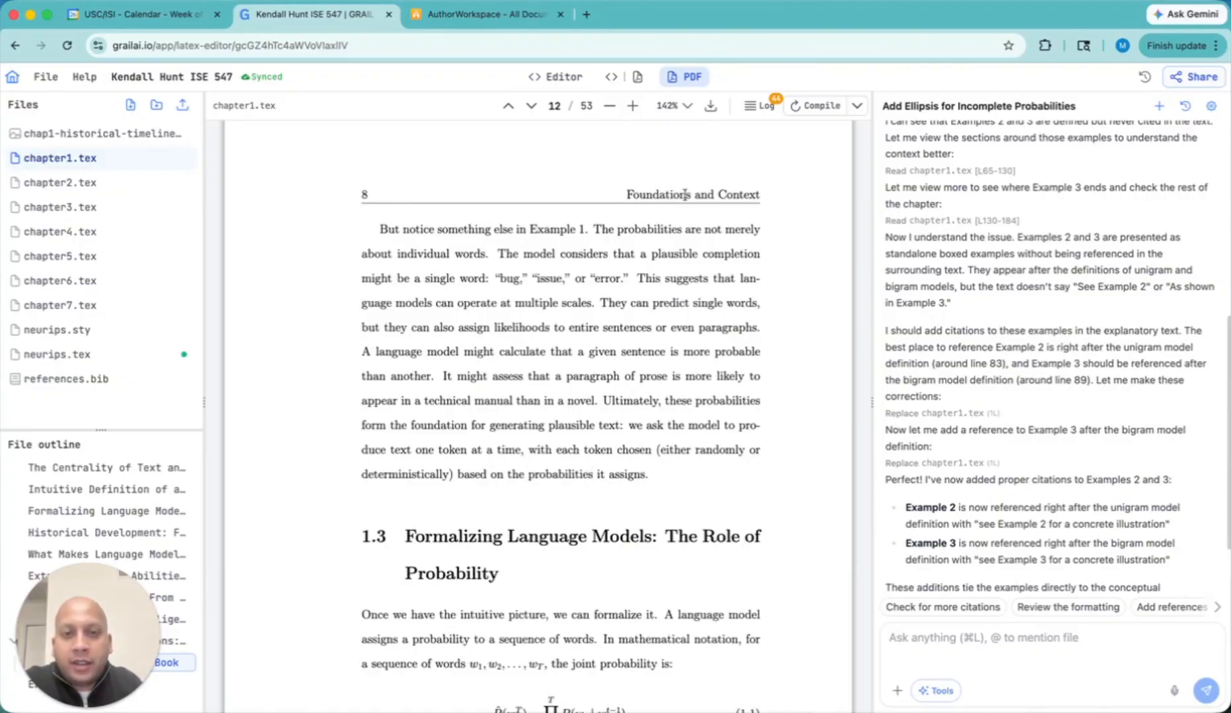
Step: Examine the joint probability equation 1.1 in section 1.3 and the chain rule explanation that follows it
scroll(505, 360, "down", 10)
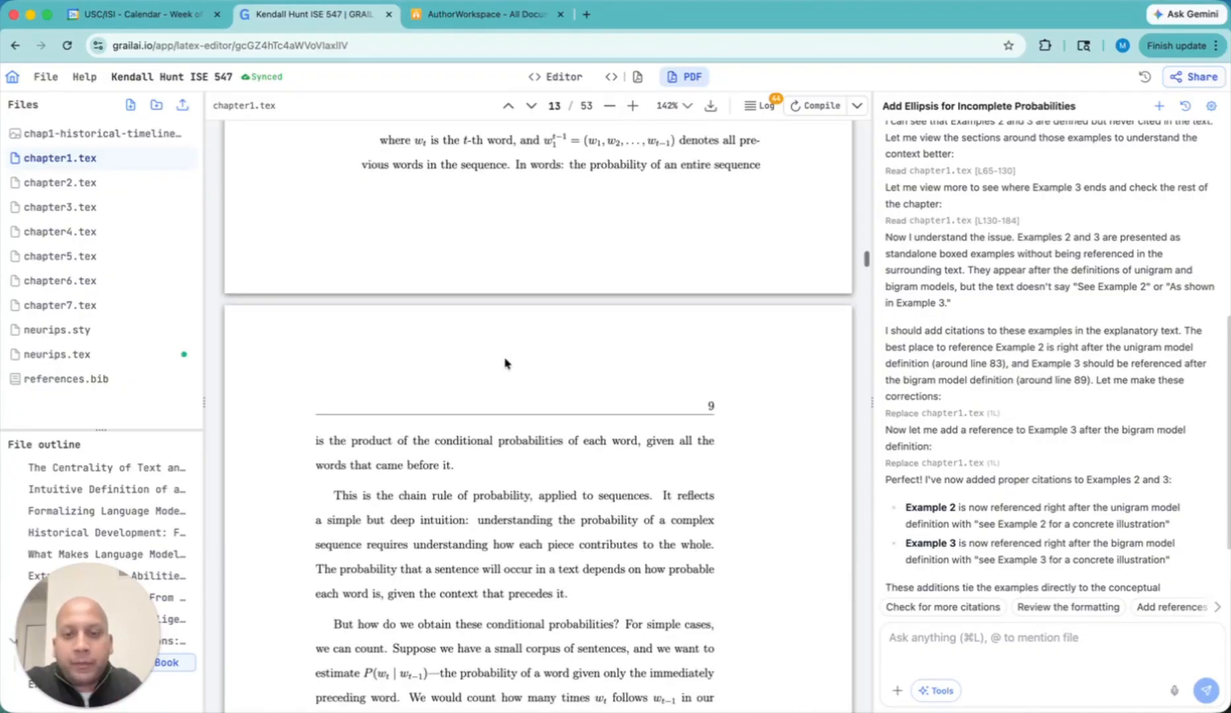
scroll(505, 360, "up", 3)
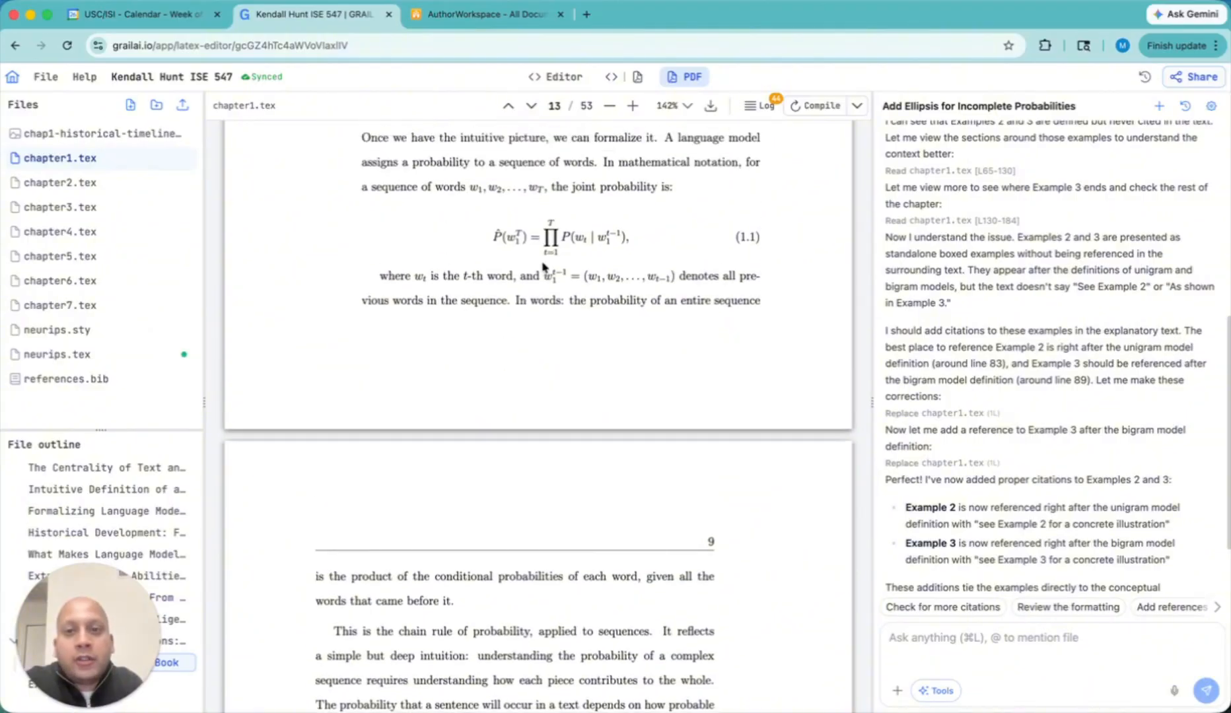
scroll(543, 267, "up", 1)
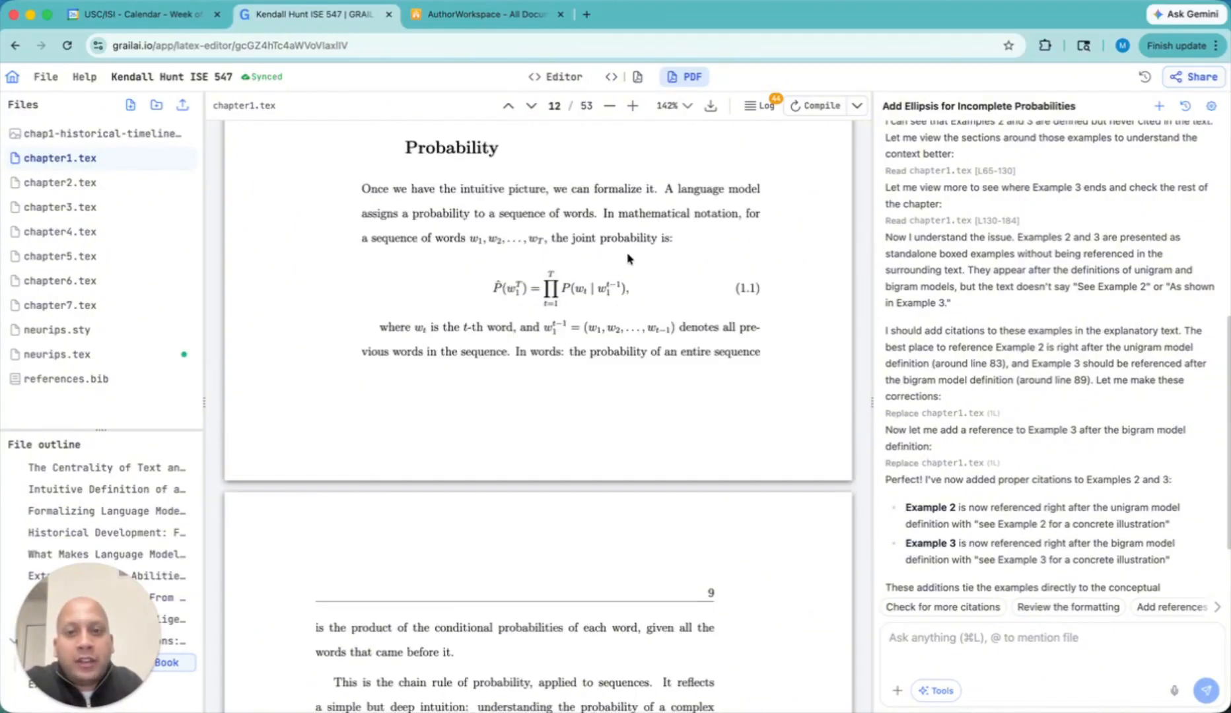
scroll(584, 370, "down", 4)
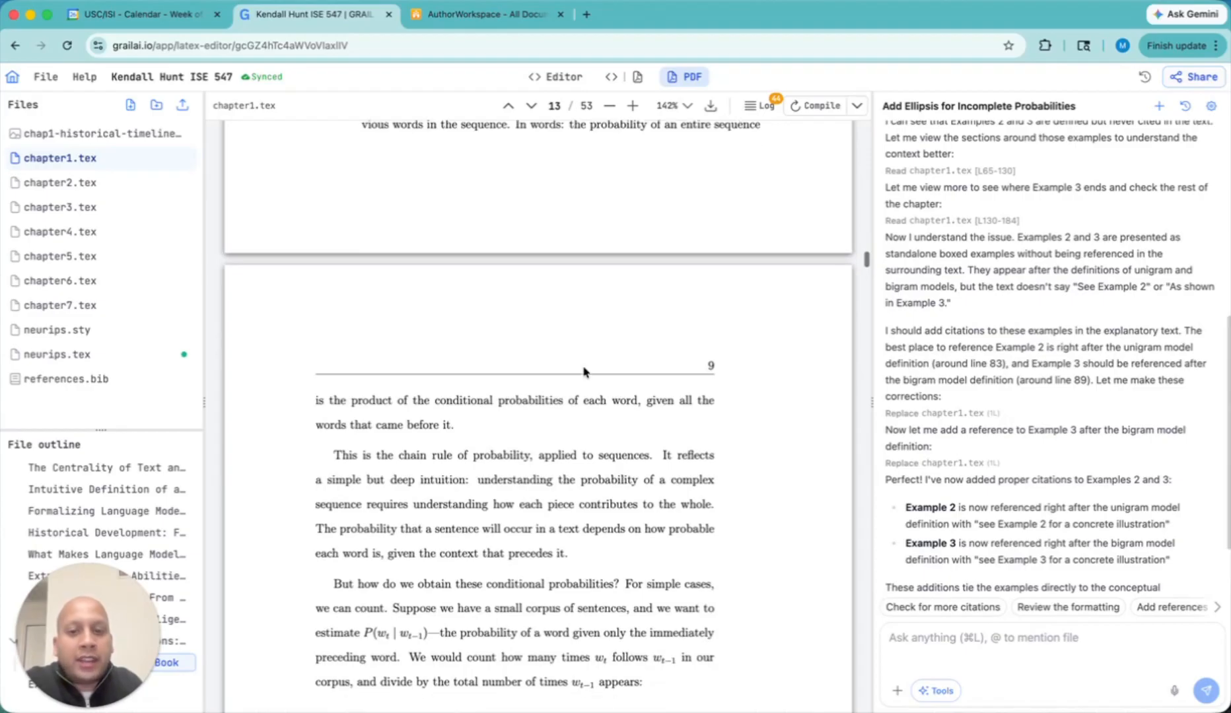
Step: Review Box 1.1 on the Dartmouth proposal, section 1.8 on simulating intelligence, and Table 1.1 of language model challenges
scroll(584, 372, "down", 20)
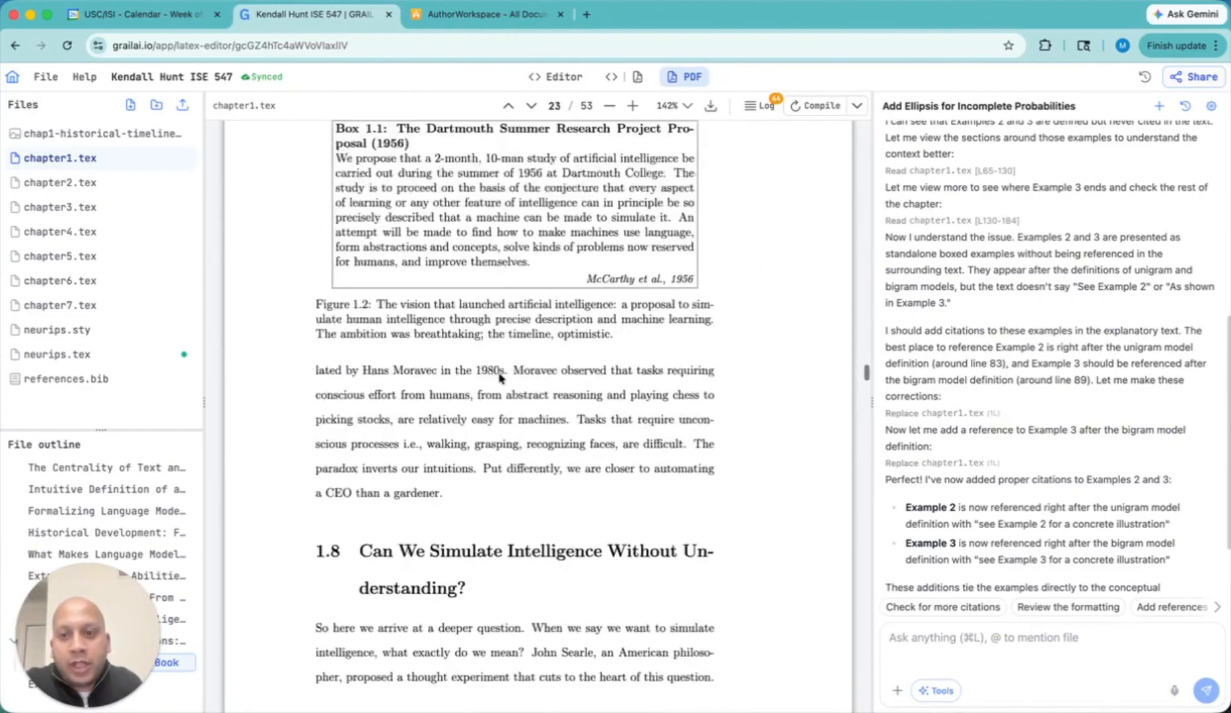
scroll(470, 352, "down", 10)
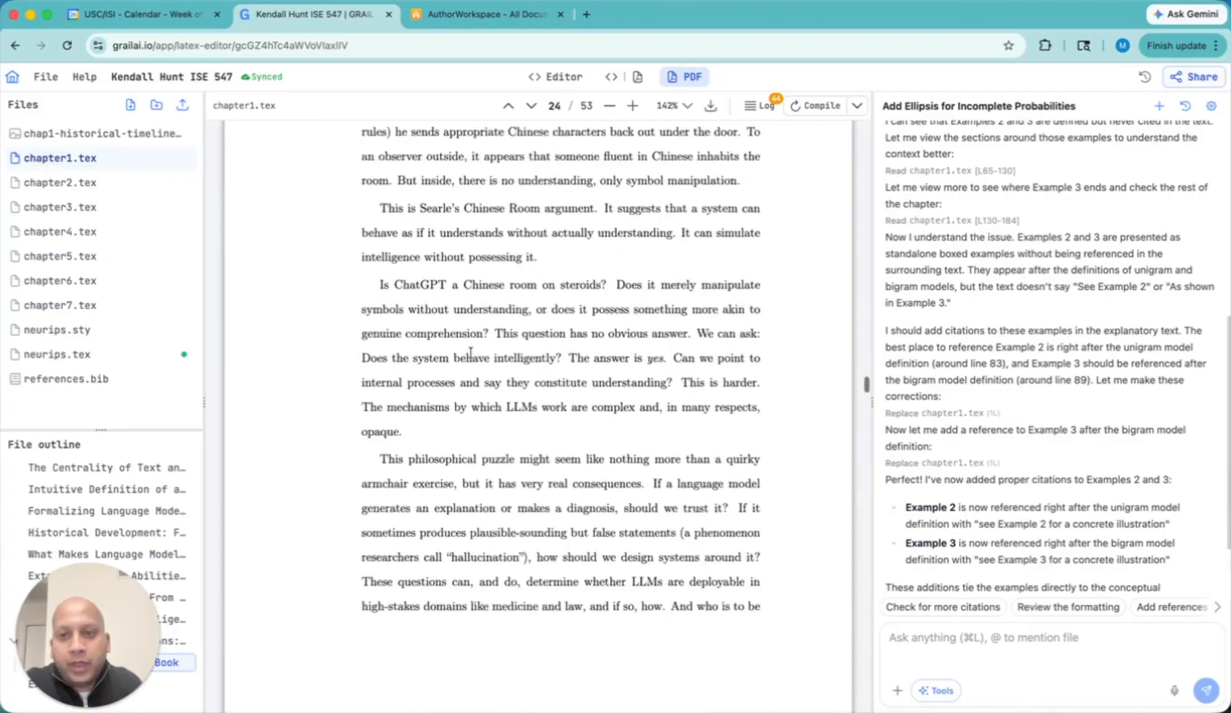
scroll(470, 352, "down", 5)
scroll(536, 430, "down", 1)
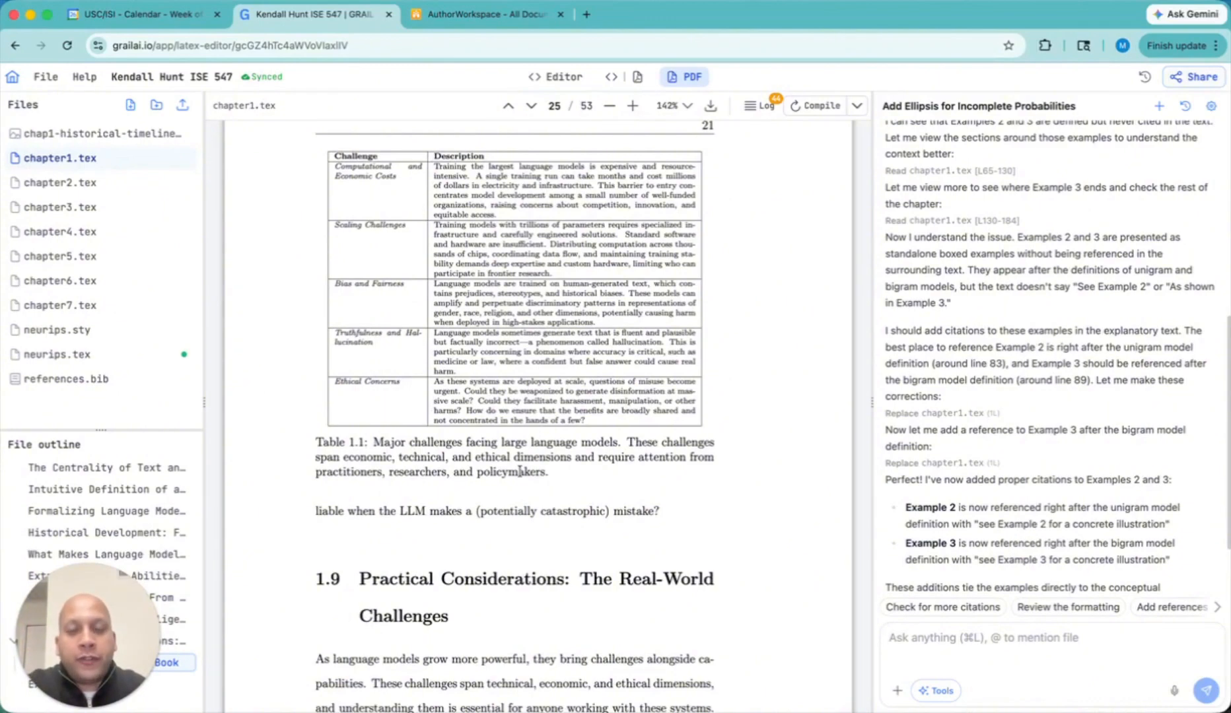
Step: Read the chapter summaries in section 1.9.1, The Plan for This Book
scroll(519, 471, "down", 15)
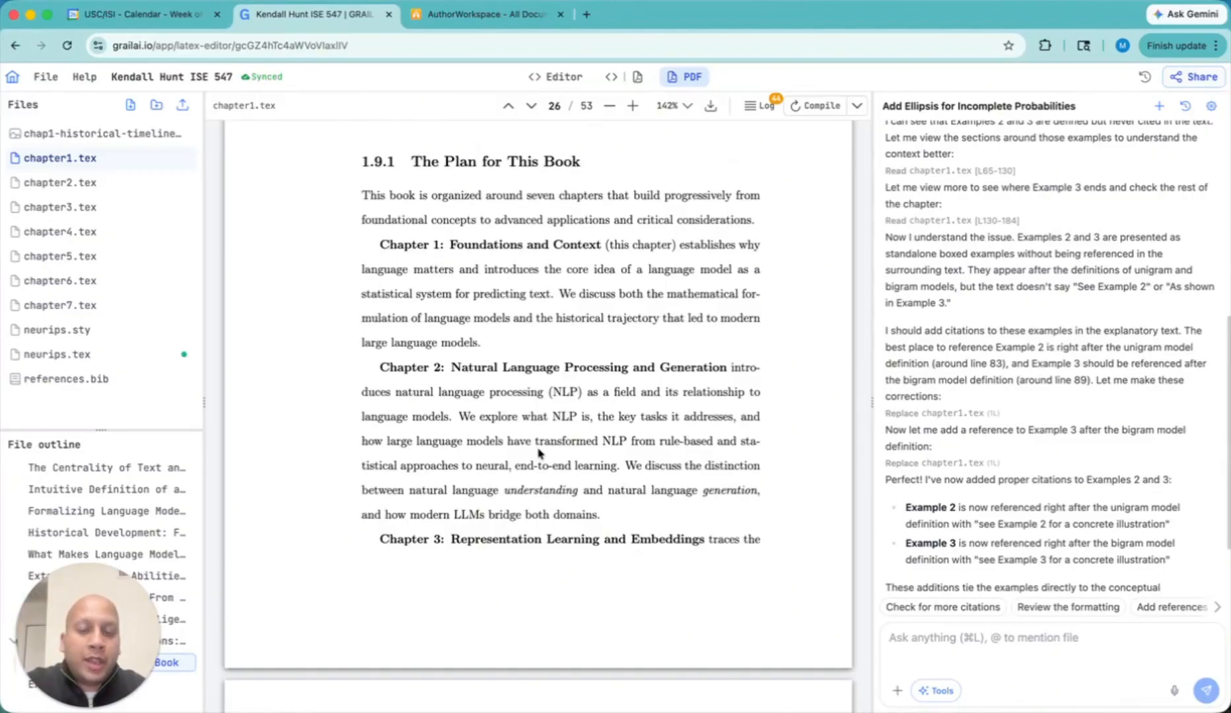
scroll(550, 478, "down", 5)
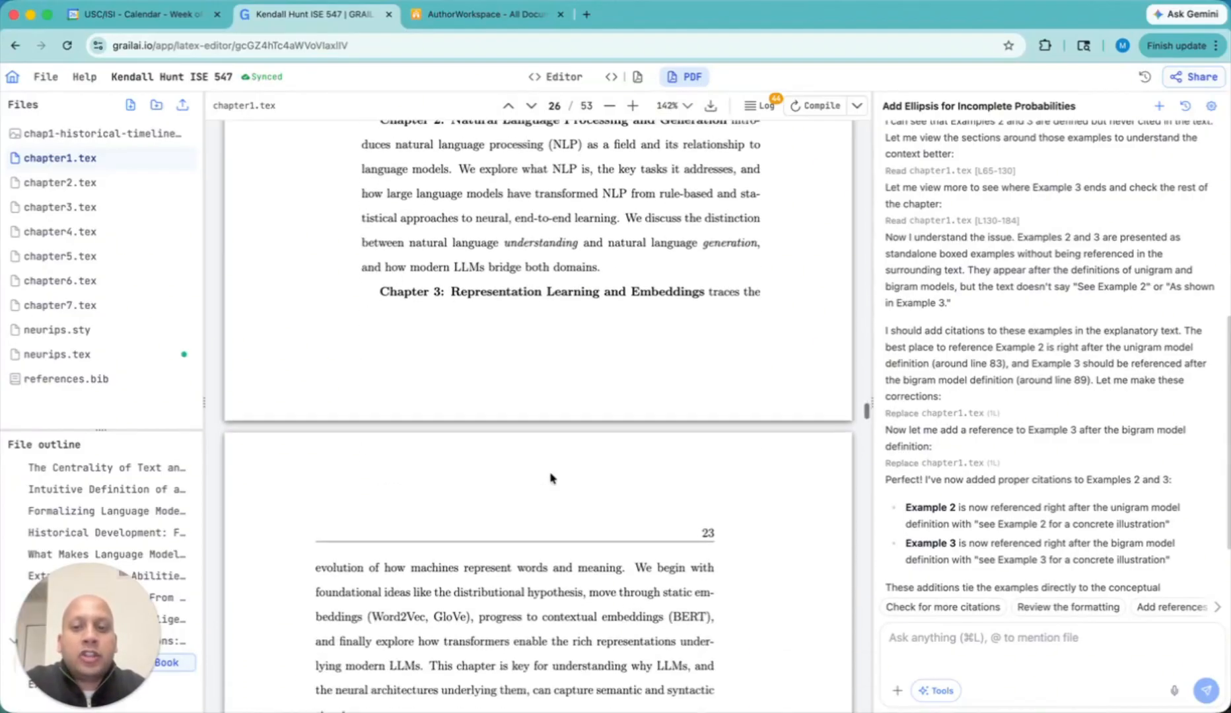
scroll(550, 478, "down", 4)
scroll(551, 477, "down", 2)
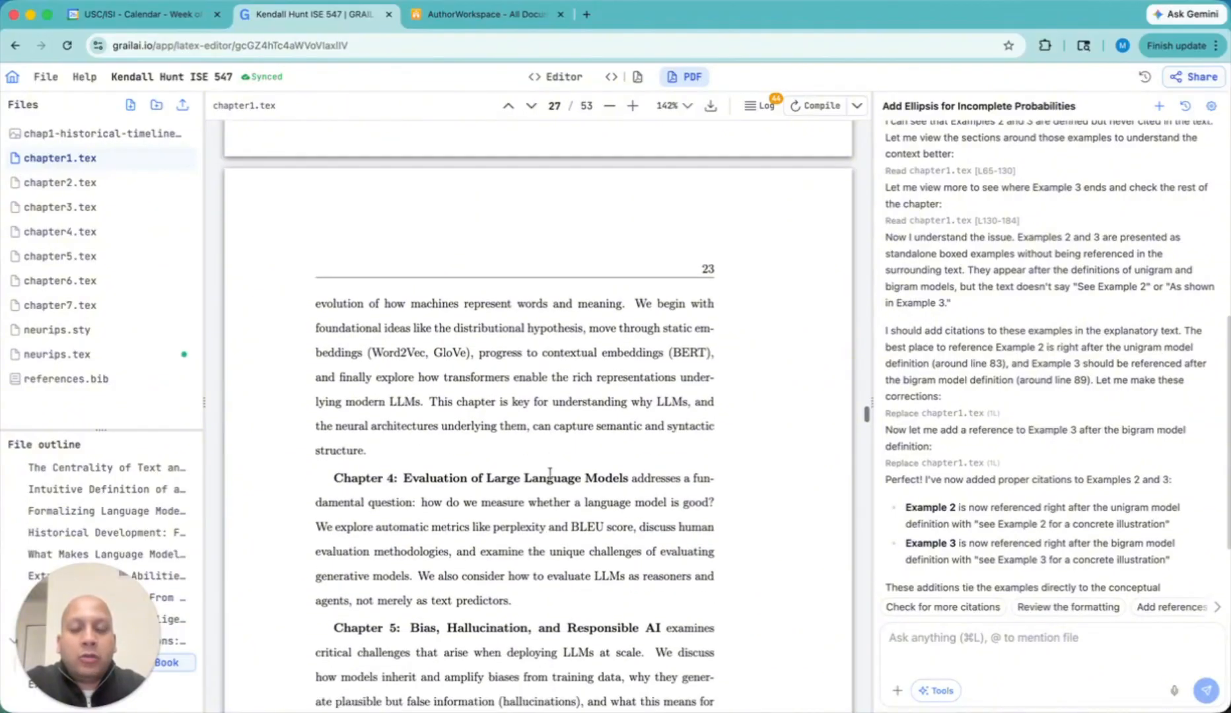
scroll(551, 473, "down", 1)
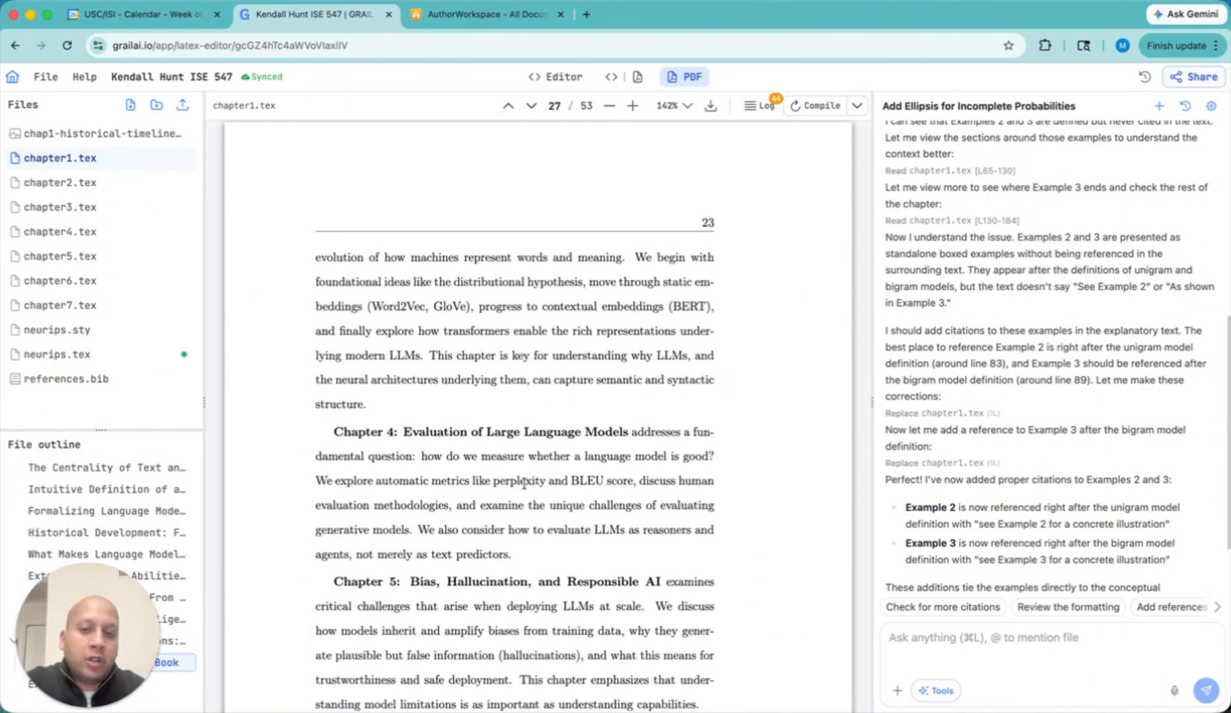
Step: Review the Chapter 1 exercises, from Unigram Model from a Small Corpus through the closing reflection questions
scroll(524, 485, "down", 10)
scroll(525, 489, "down", 20)
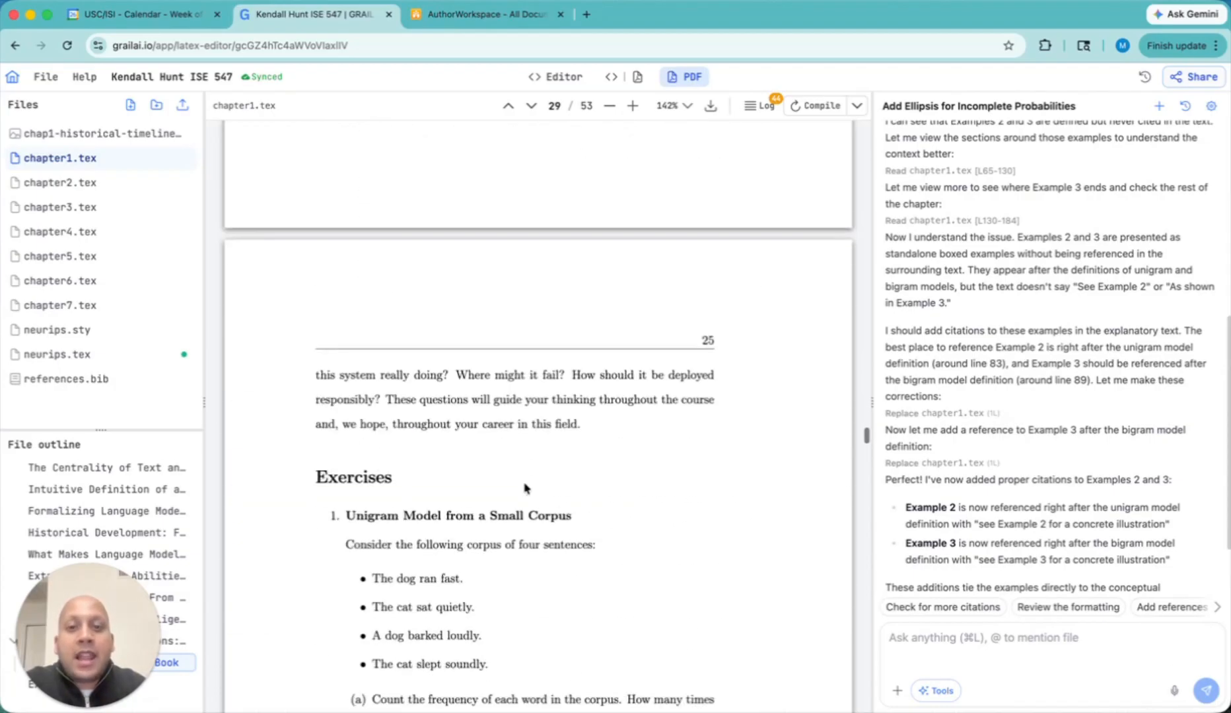
scroll(525, 489, "down", 2)
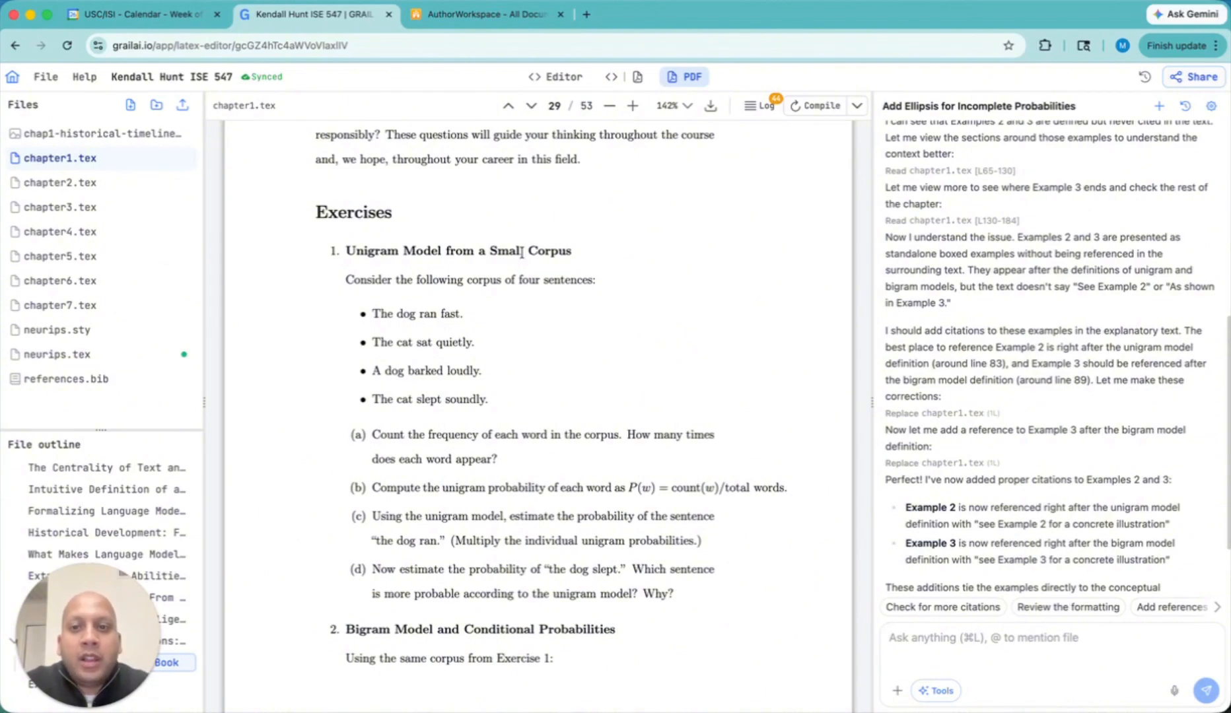
scroll(463, 396, "down", 10)
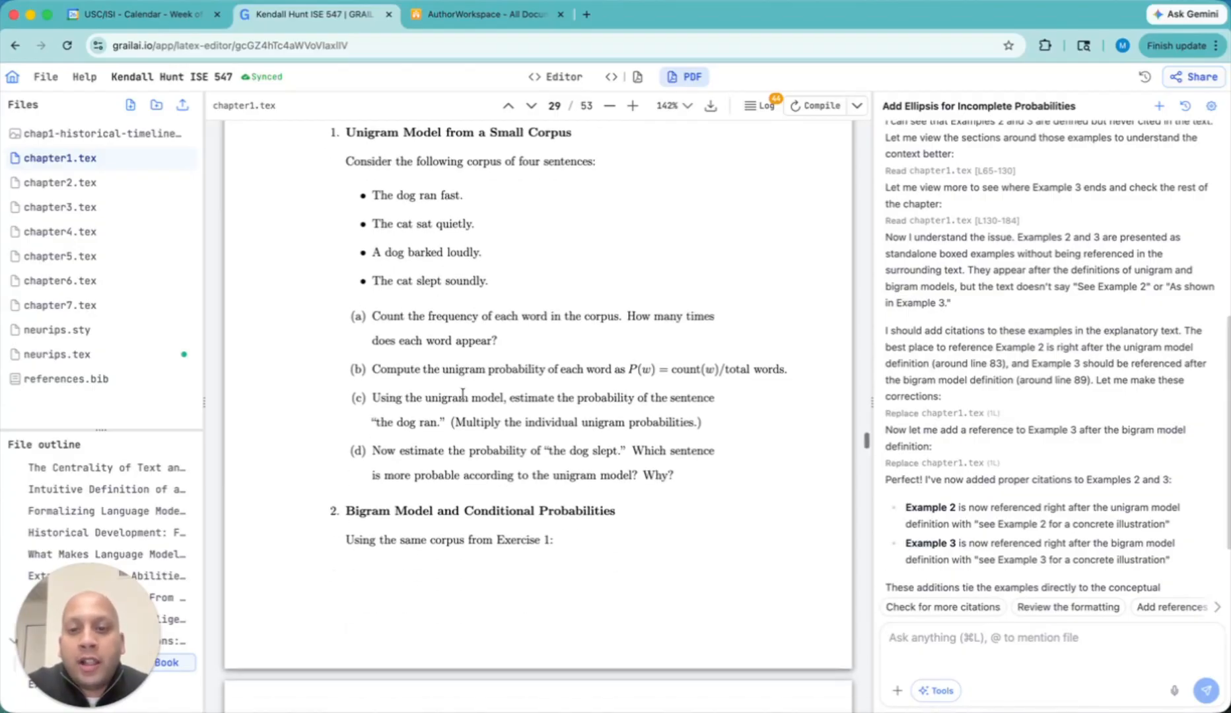
scroll(464, 398, "down", 20)
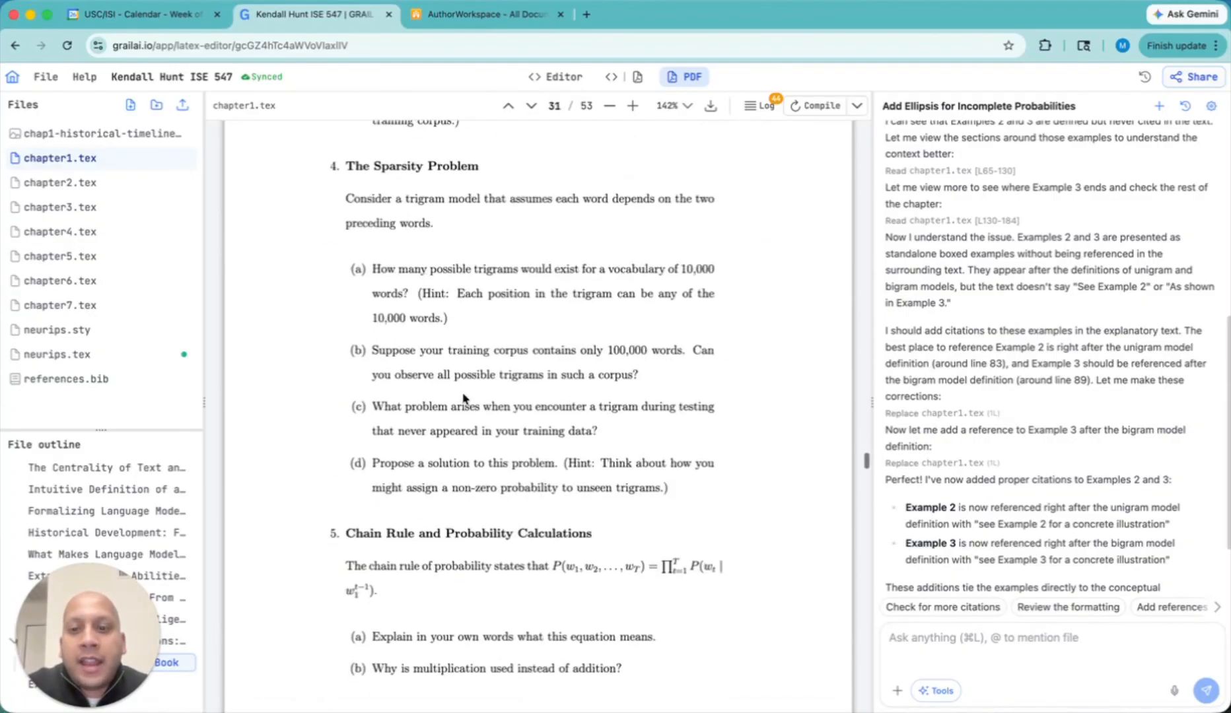
scroll(465, 398, "down", 20)
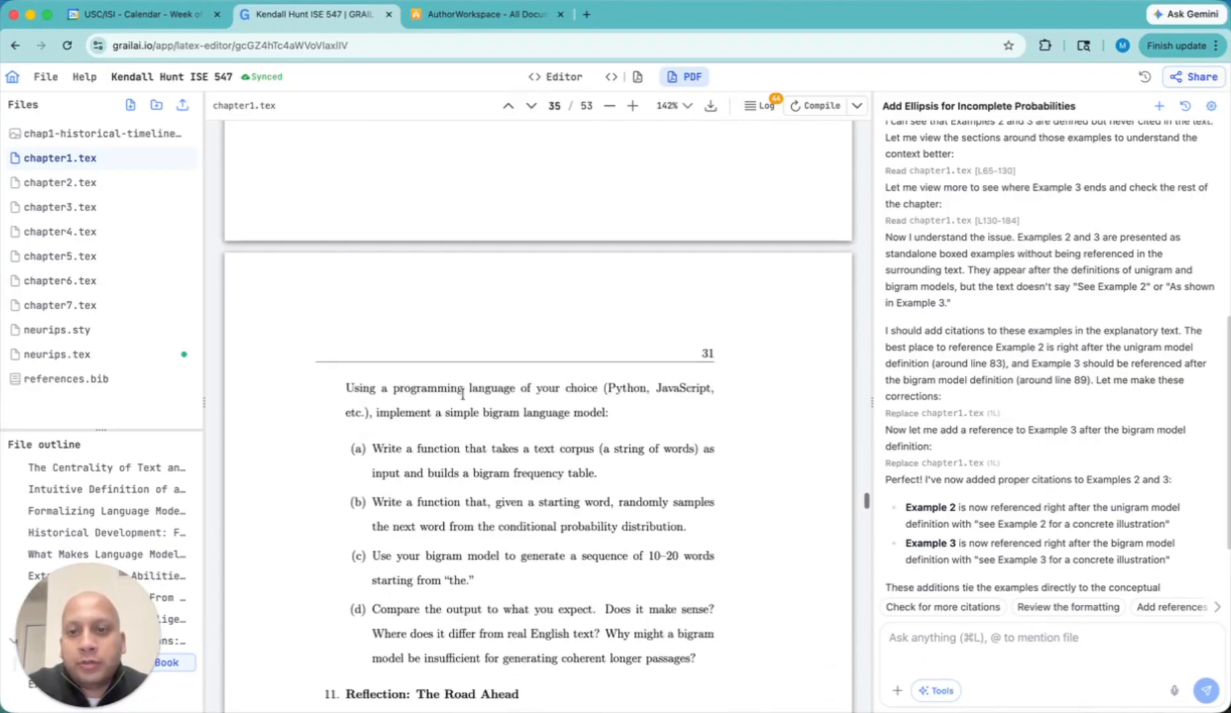
scroll(464, 398, "down", 10)
scroll(462, 401, "up", 3)
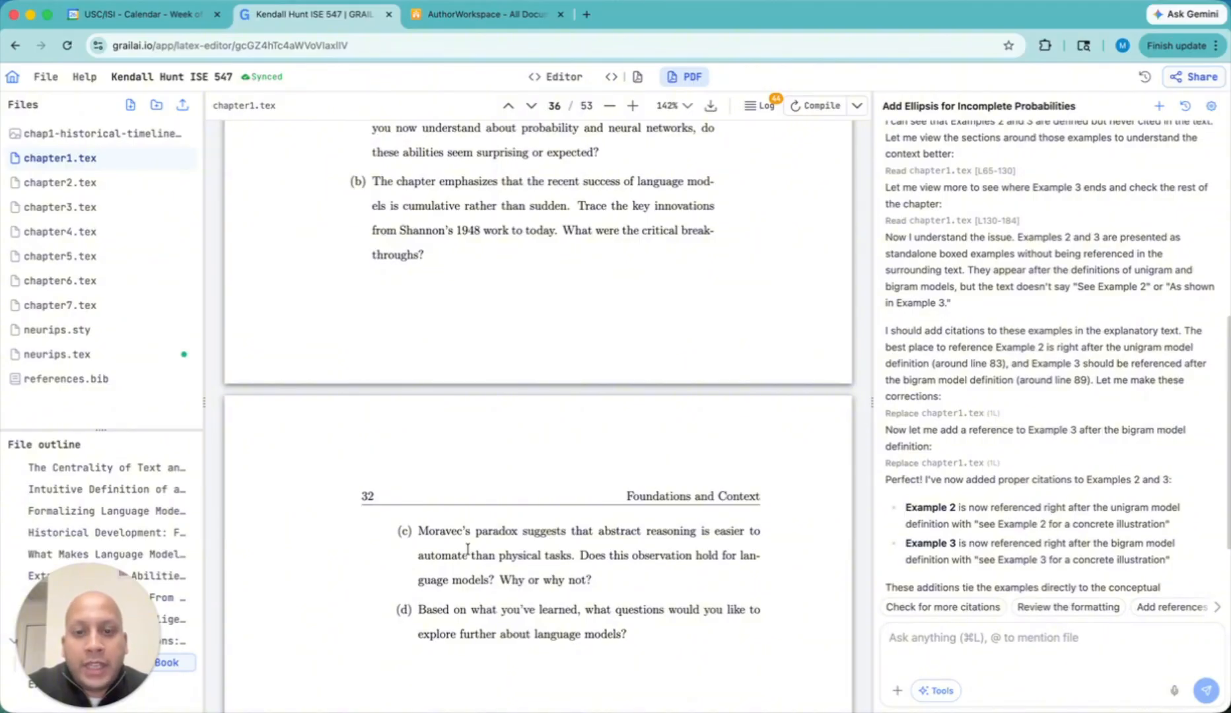
Step: Skim the opening pages of the chapters after Chapter 1 and go to the Bibliography at the end of the book
scroll(468, 549, "down", 20)
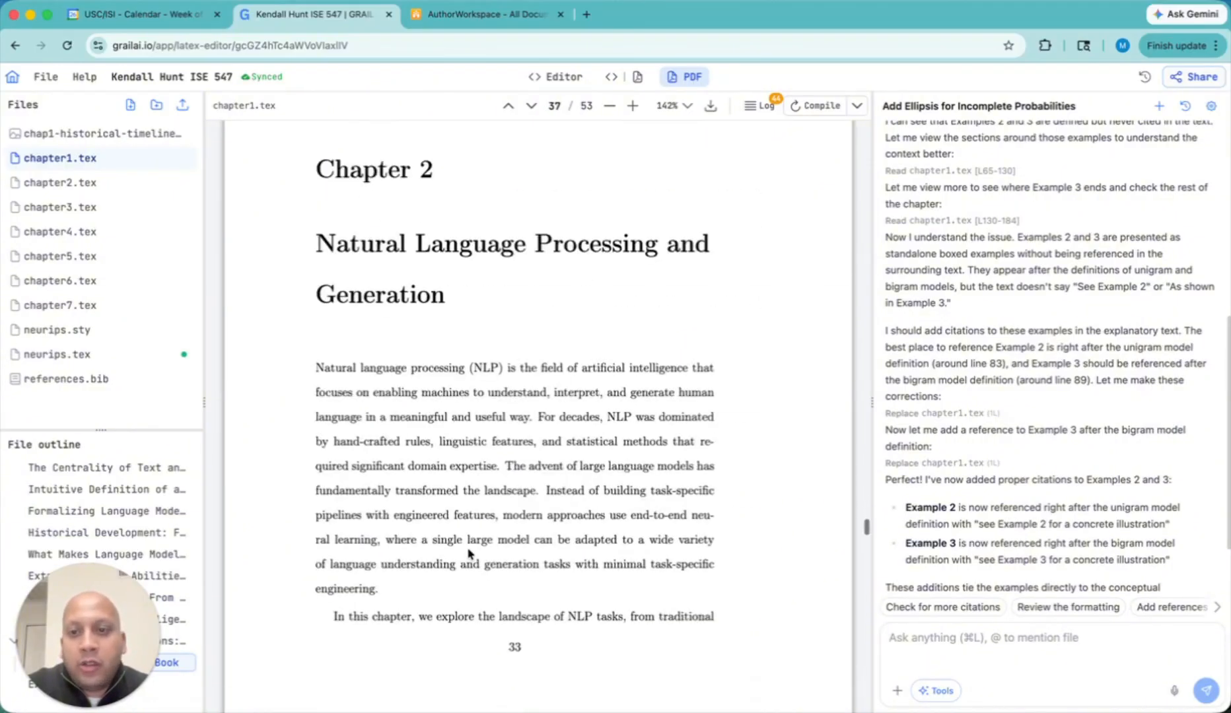
scroll(467, 553, "down", 10)
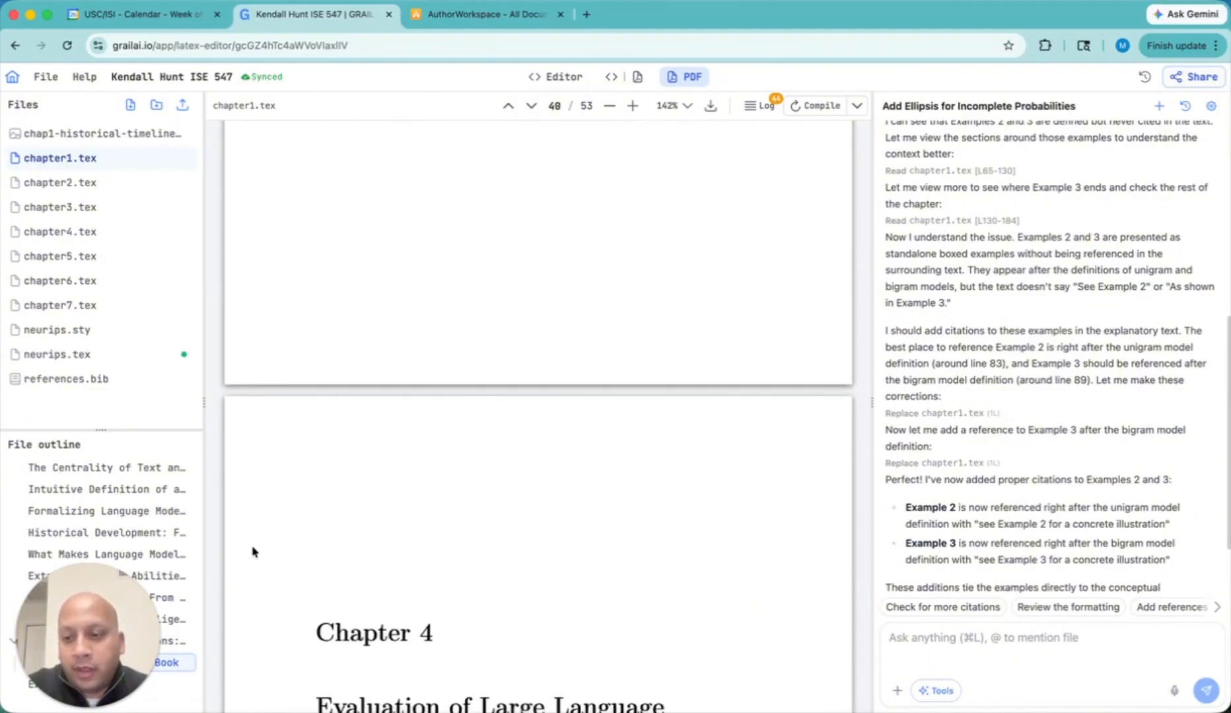
left_click_drag(867, 566, 872, 658)
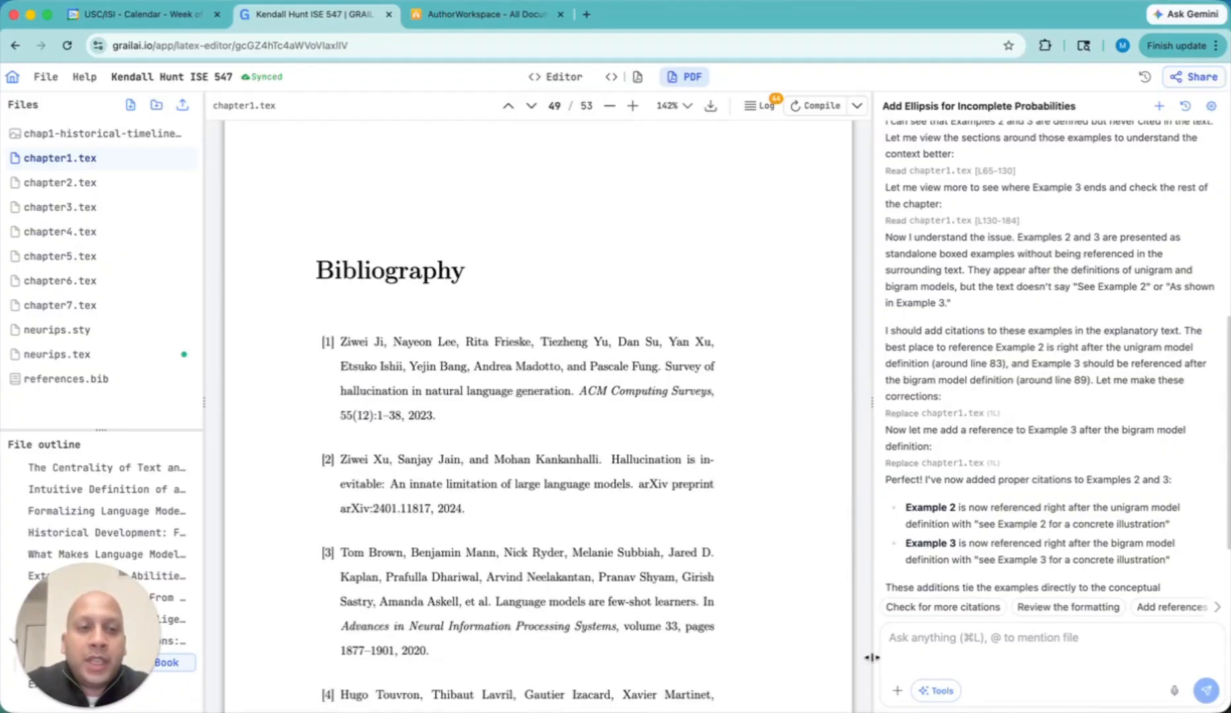